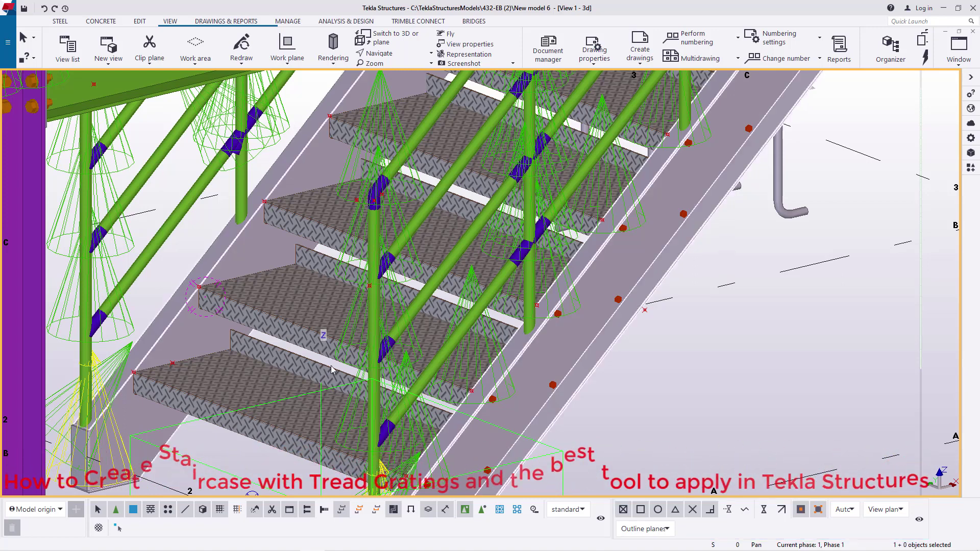
Open the Applications & components catalog and place it beside the staircase with the stair components listed
scroll(284, 368, "down", 3)
scroll(250, 387, "up", 2)
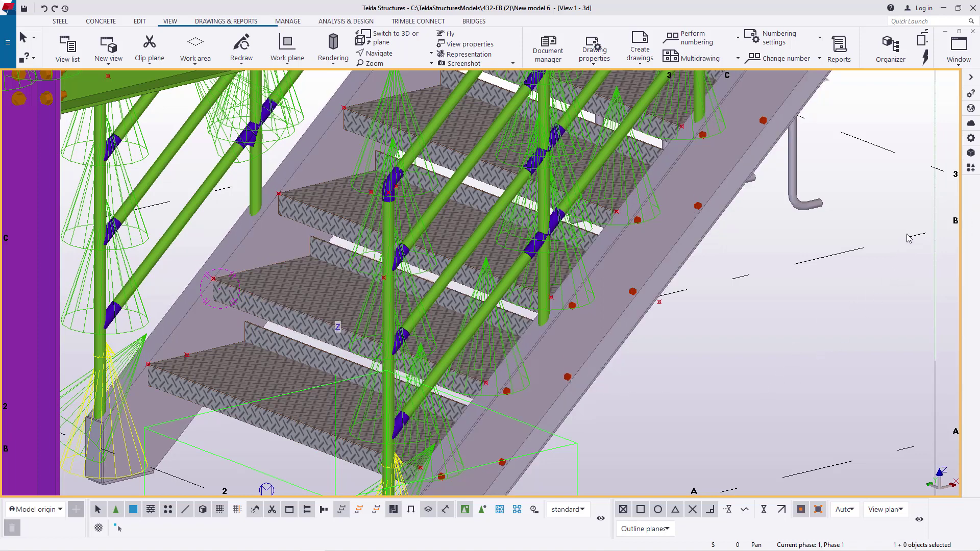
left_click(971, 169)
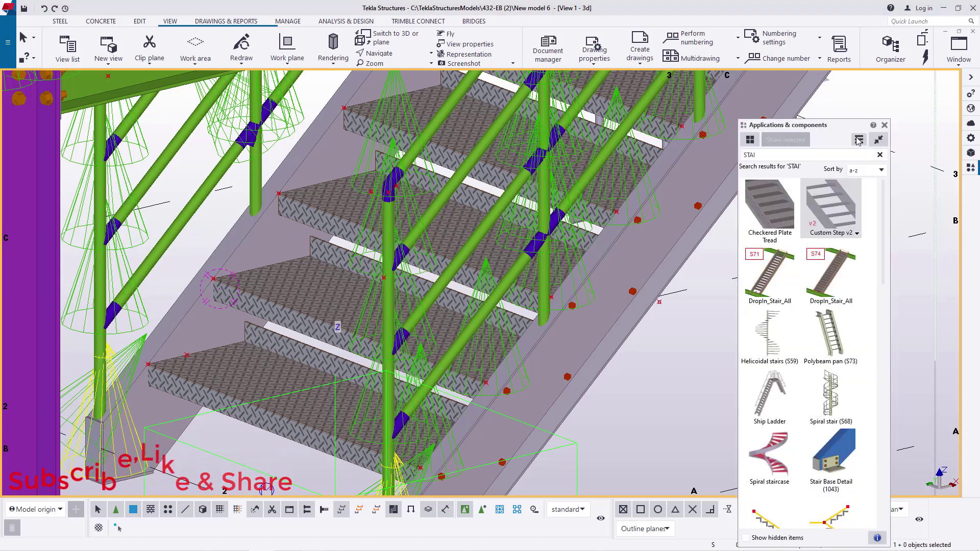
left_click_drag(834, 126, 862, 86)
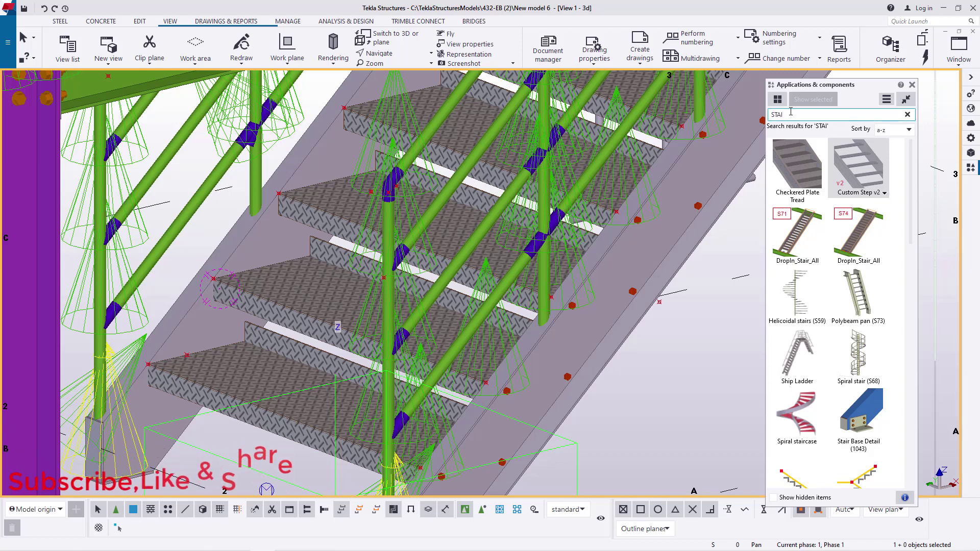
left_click_drag(791, 112, 763, 116)
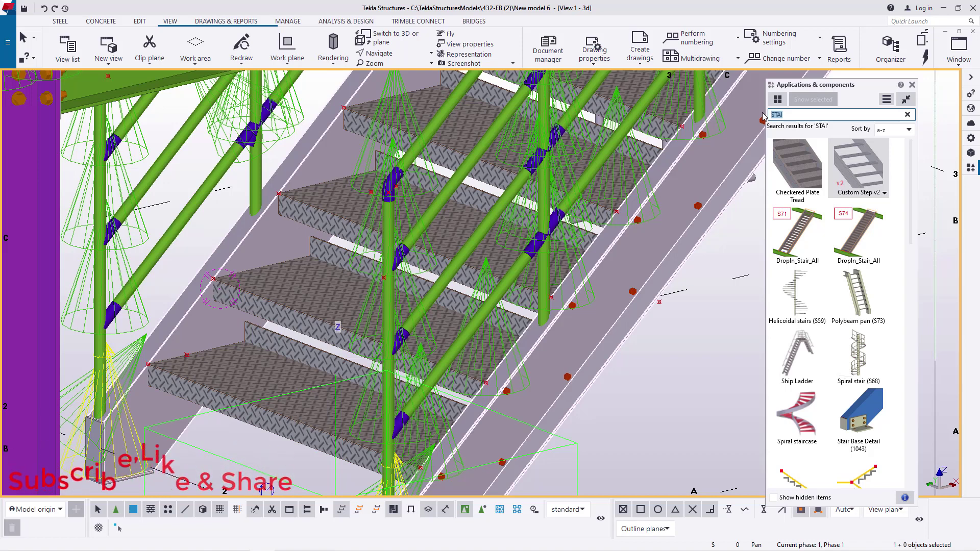
Examine the tread type options in the Custom Step v2 properties, closing them without changes and ending the command
left_click(875, 180)
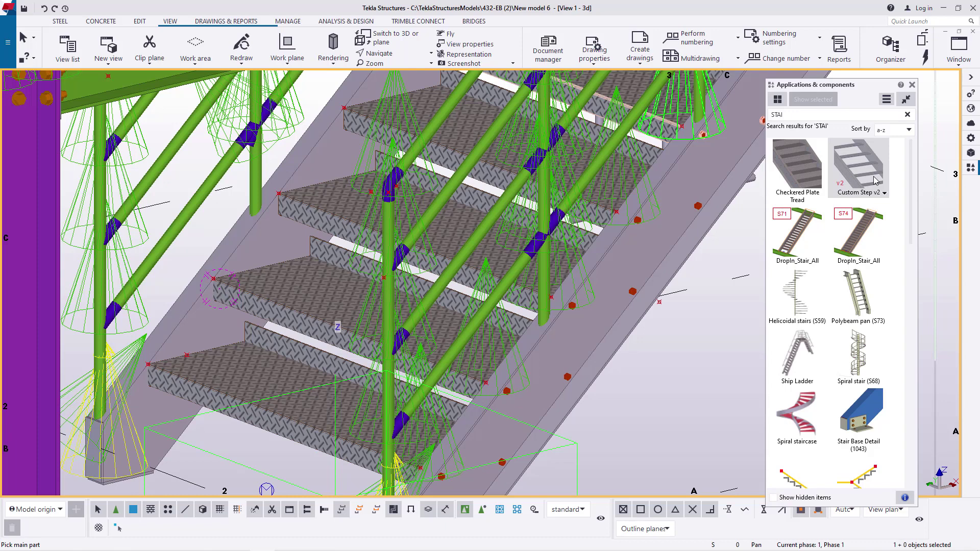
double_click(875, 180)
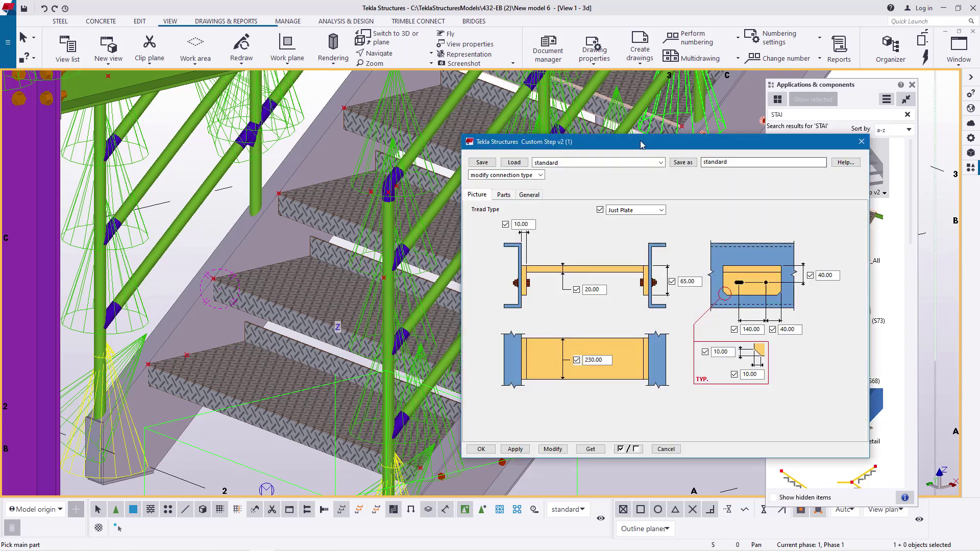
left_click_drag(649, 142, 730, 78)
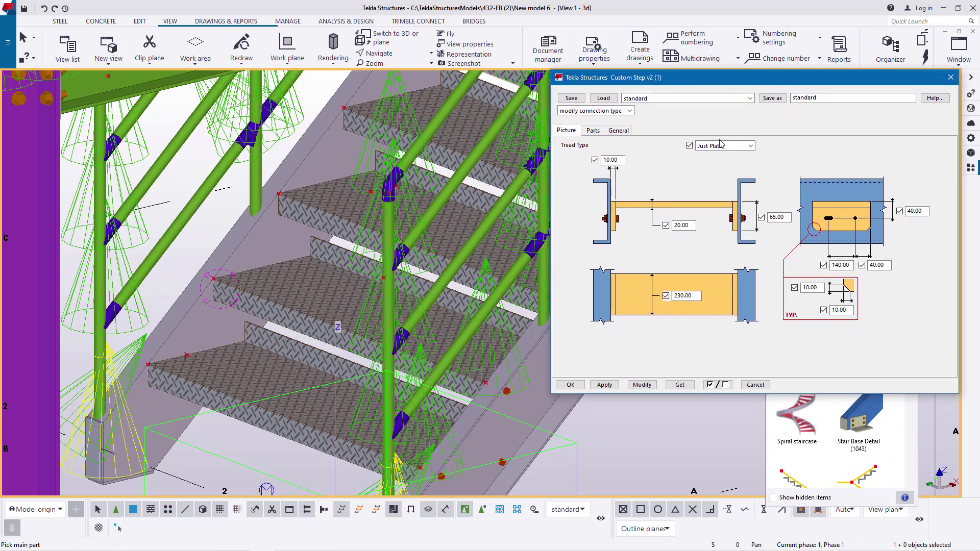
left_click(751, 147)
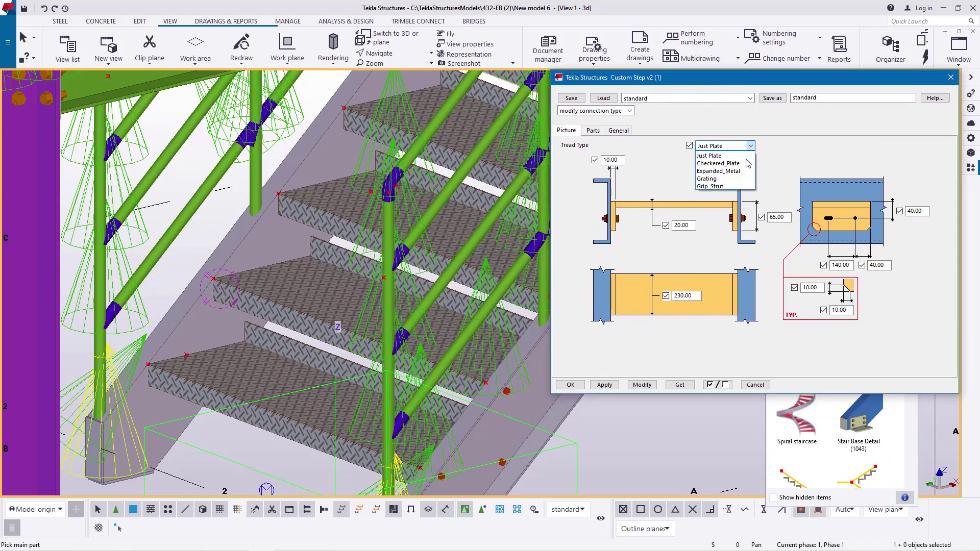
left_click(783, 159)
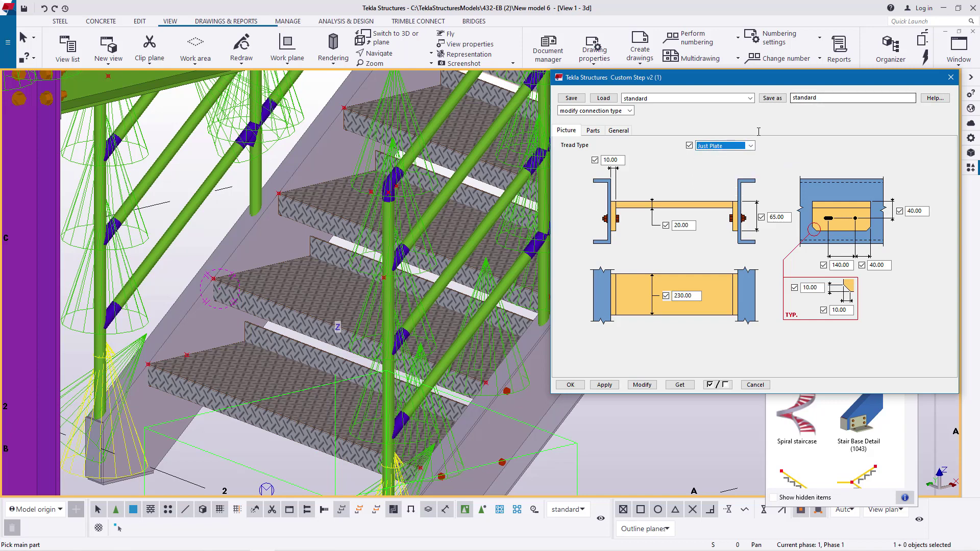
left_click(751, 146)
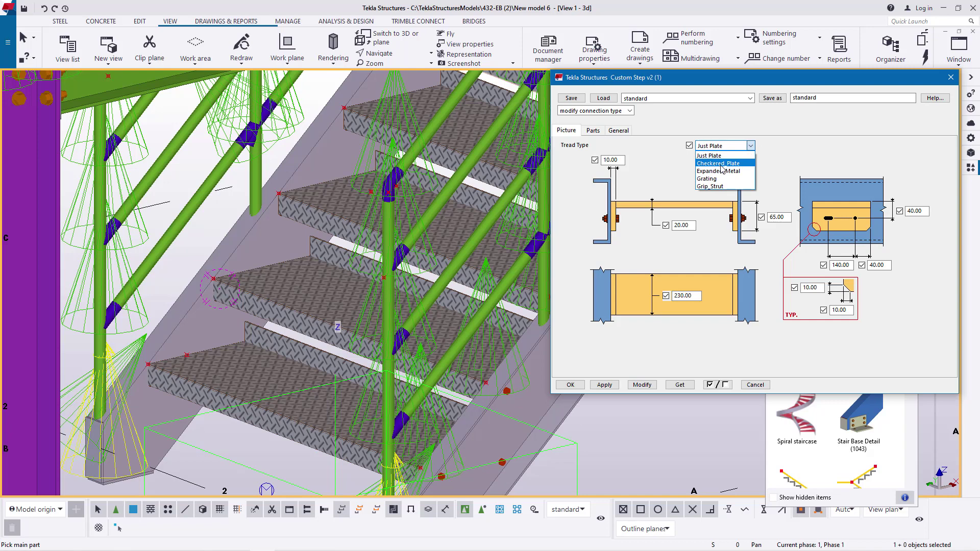
left_click(830, 152)
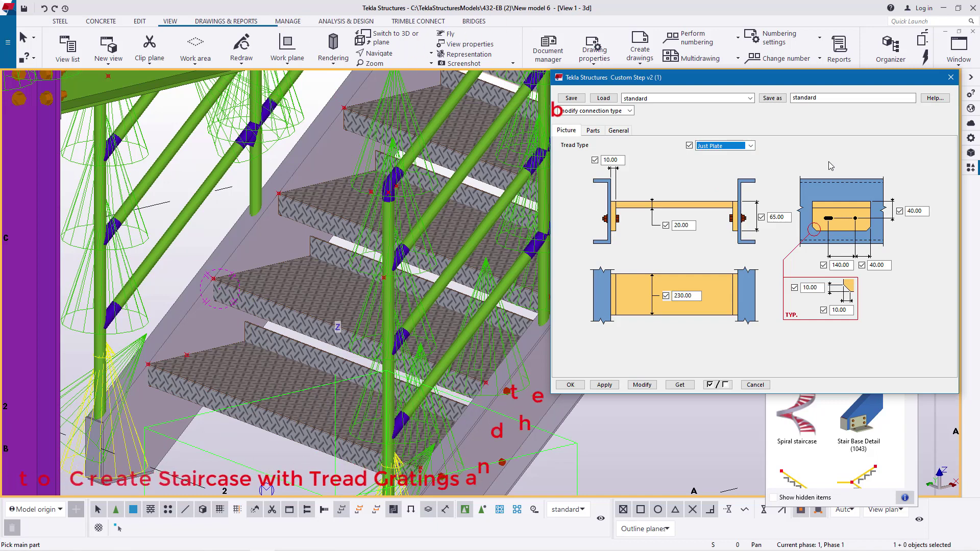
left_click(950, 77)
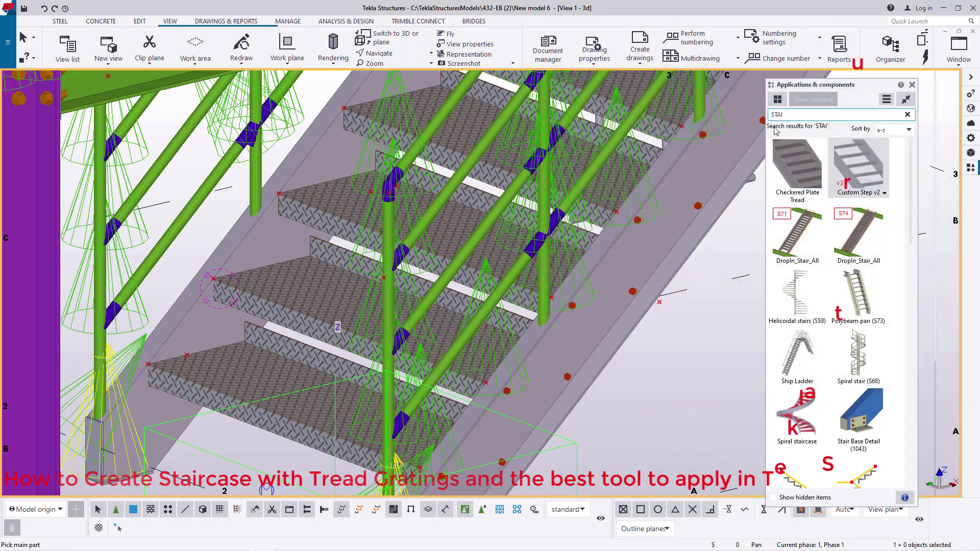
right_click(691, 330)
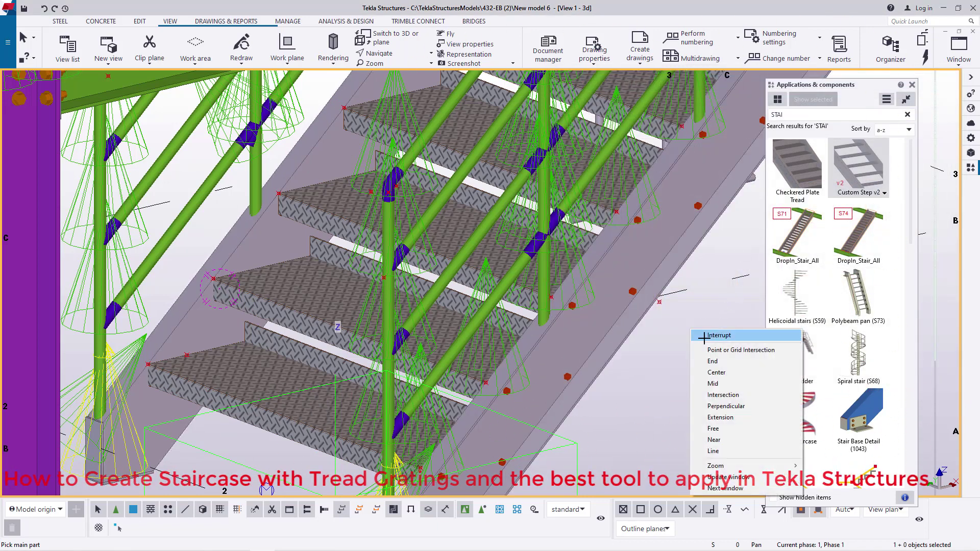
left_click(704, 336)
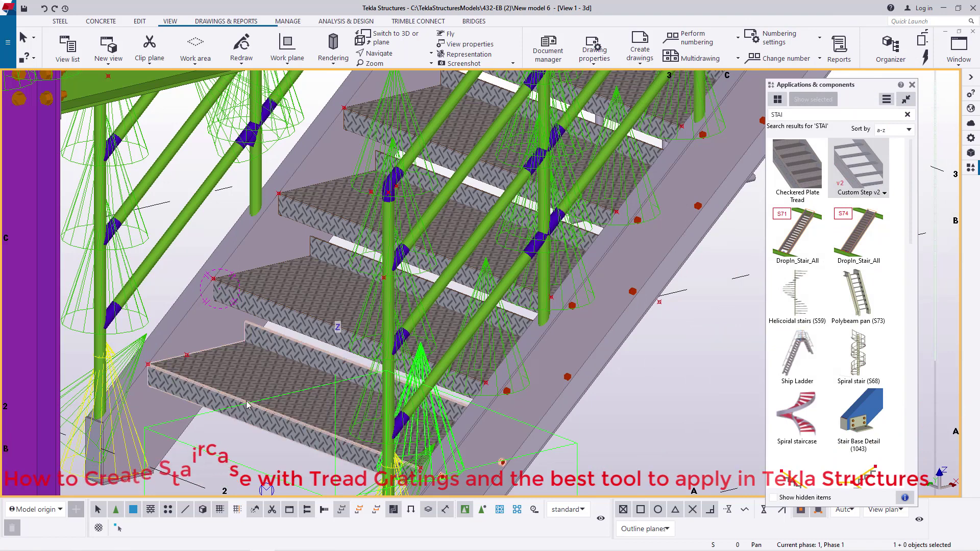
Delete the existing checkered-plate treads between the two stair stringers, from the lowest tread up to the landing
key("Delete")
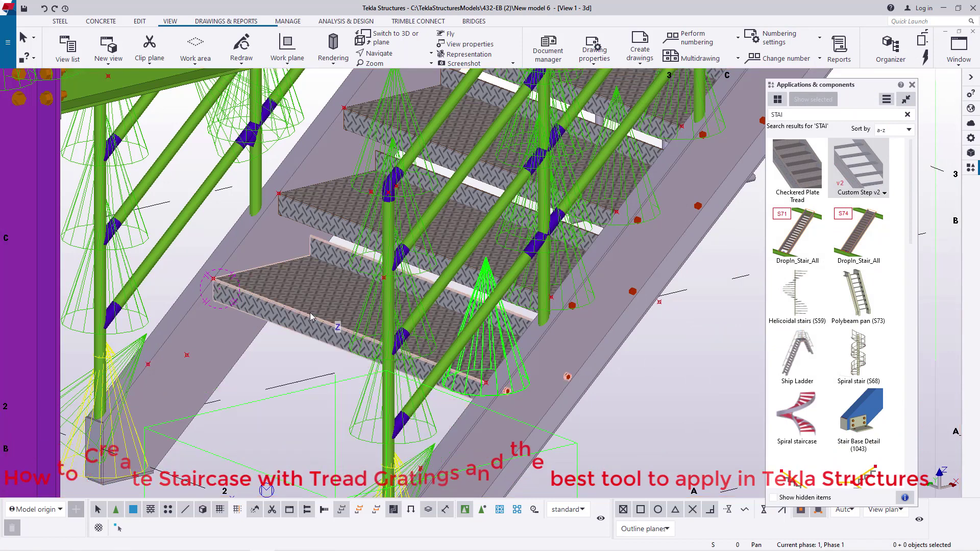
left_click(311, 317)
key("Delete")
left_click(306, 241)
key("Delete")
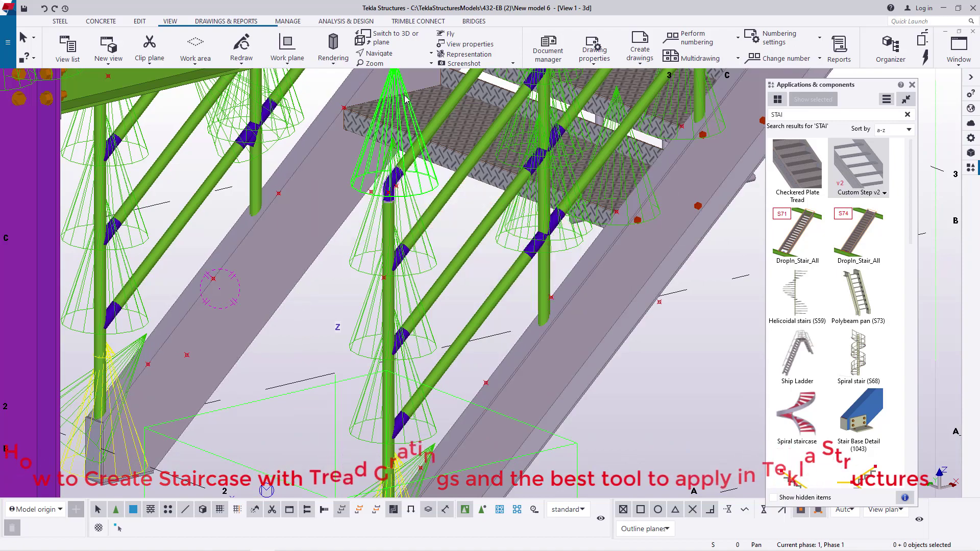
middle_click_drag(404, 98, 500, 252)
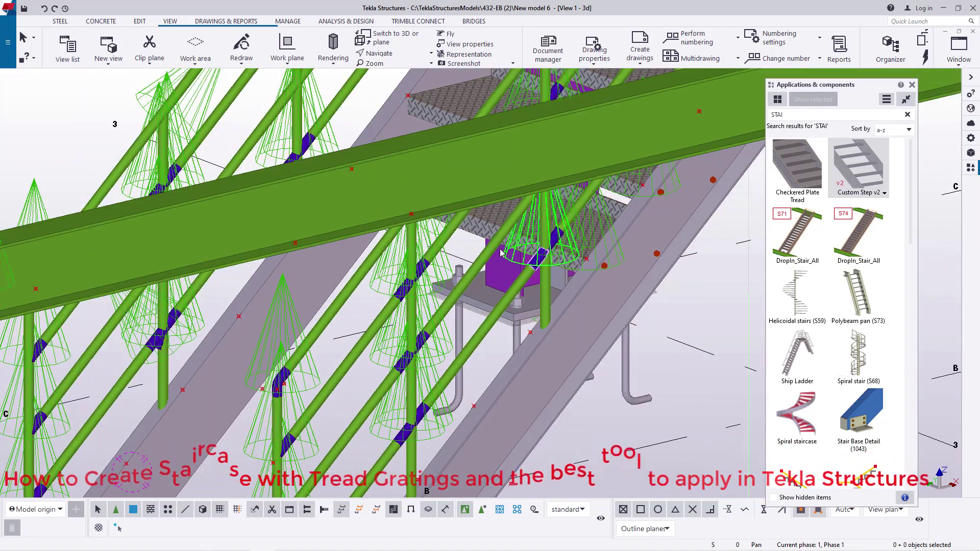
scroll(502, 235, "up", 4)
left_click(503, 214)
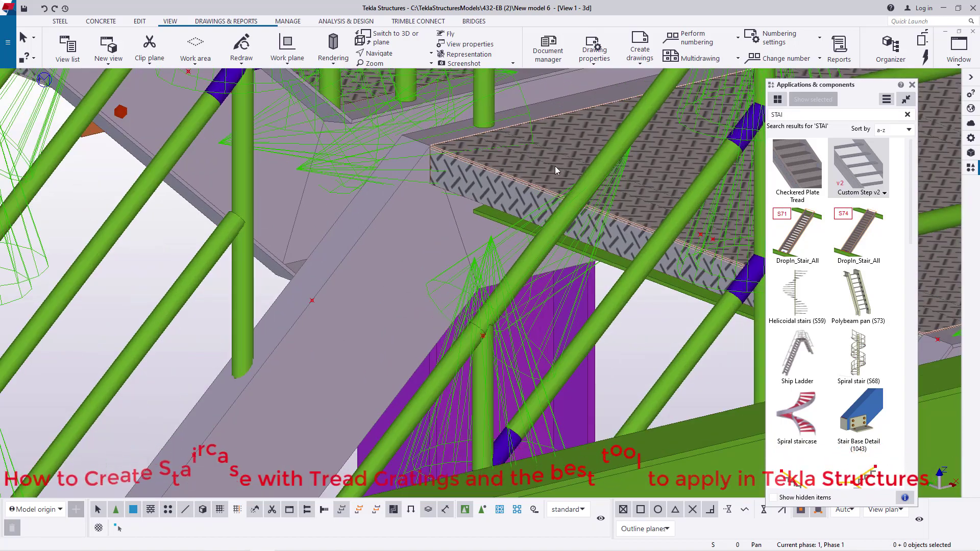
left_click(556, 166)
key("Delete")
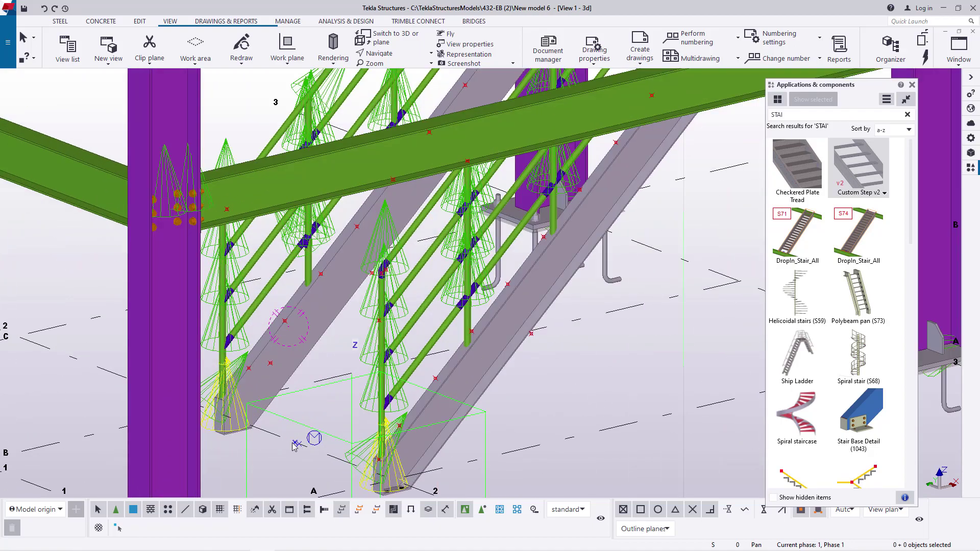
scroll(295, 445, "up", 2)
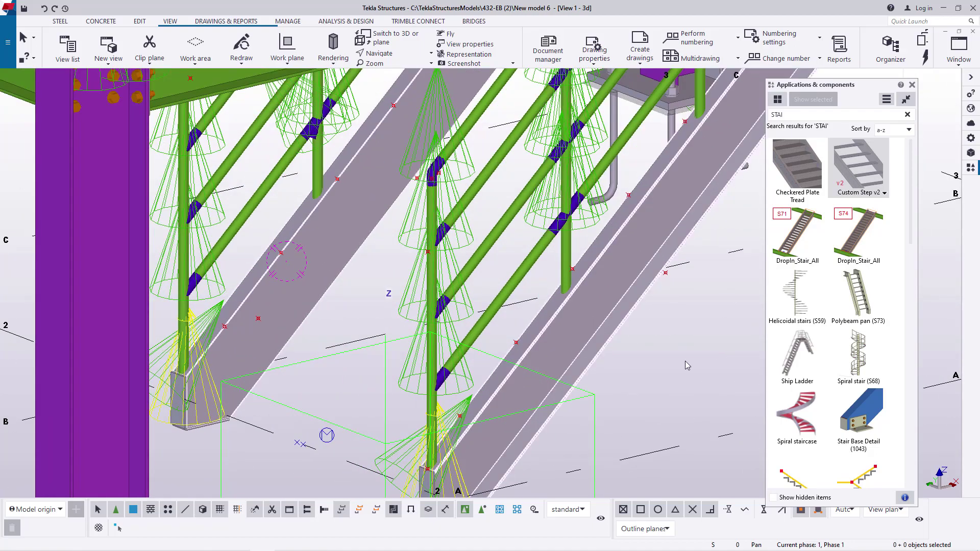
left_click(871, 176)
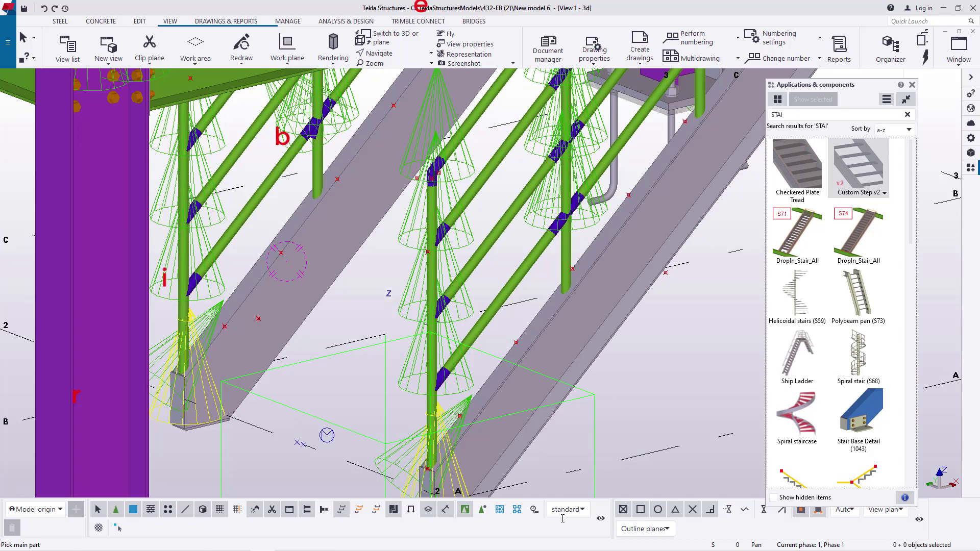
left_click(481, 510)
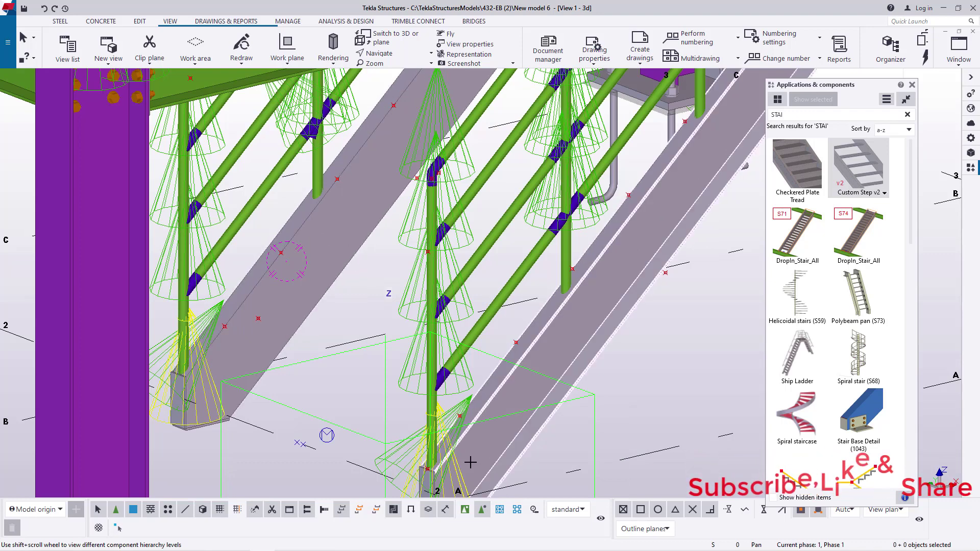
left_click(463, 510)
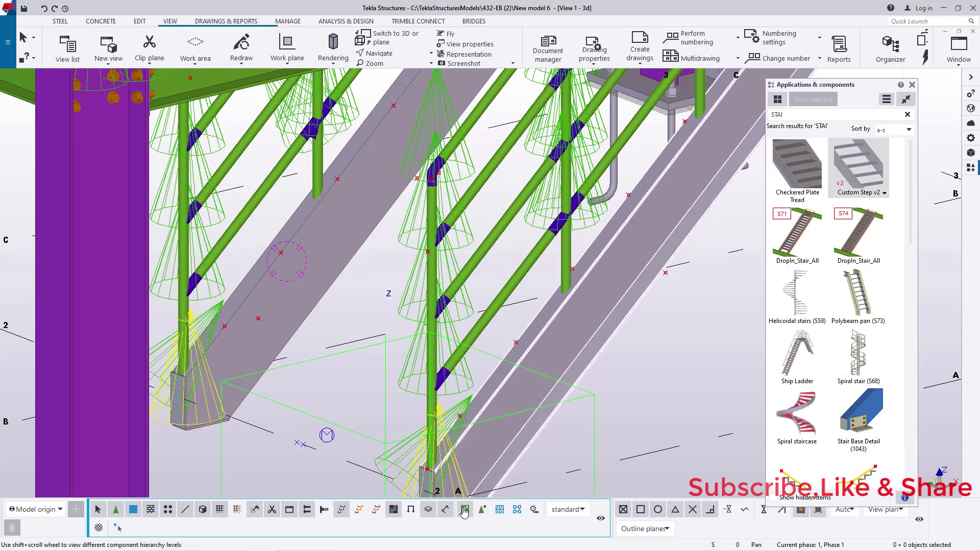
right_click(587, 329)
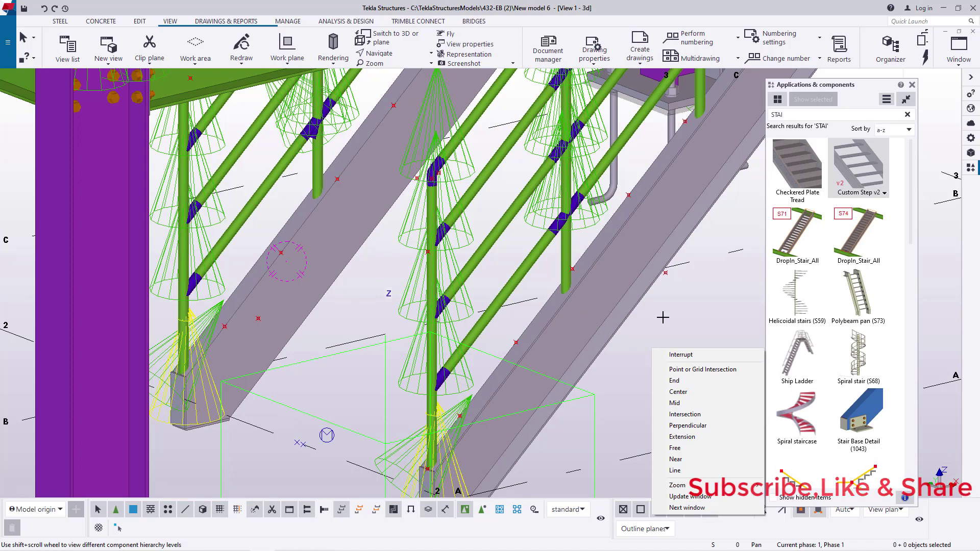
left_click(681, 354)
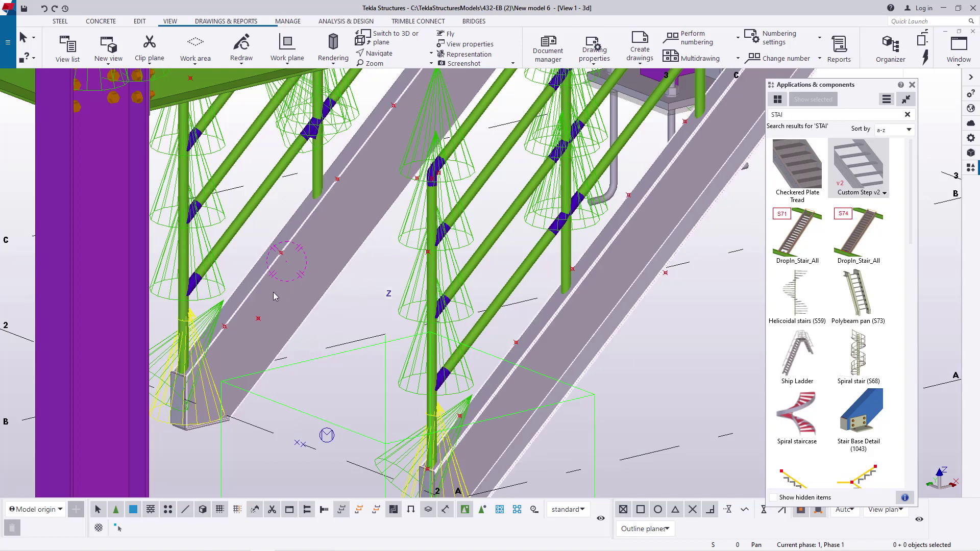
Enable selecting objects in components, and start Custom Step v2 with the near stringer as main part and the far stringer as secondary part
left_click(482, 513)
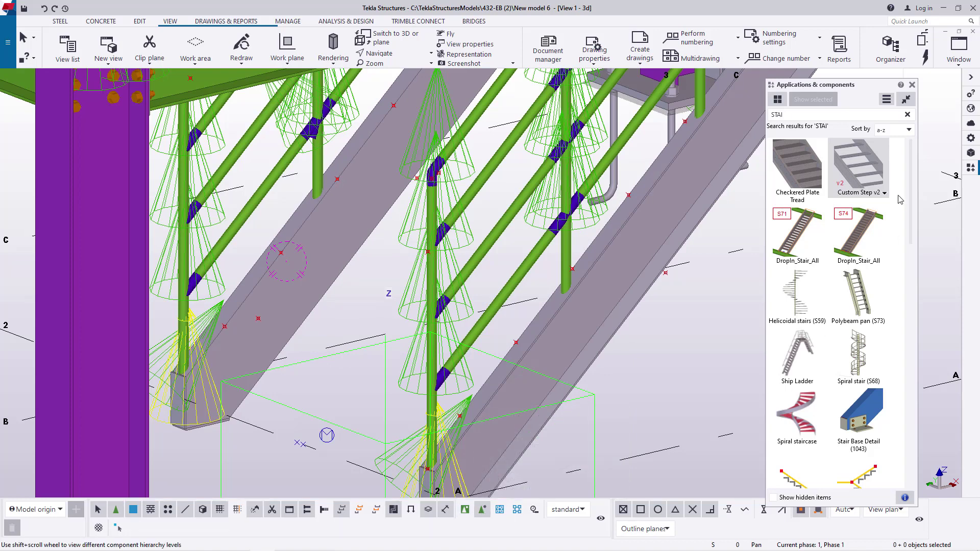
double_click(864, 175)
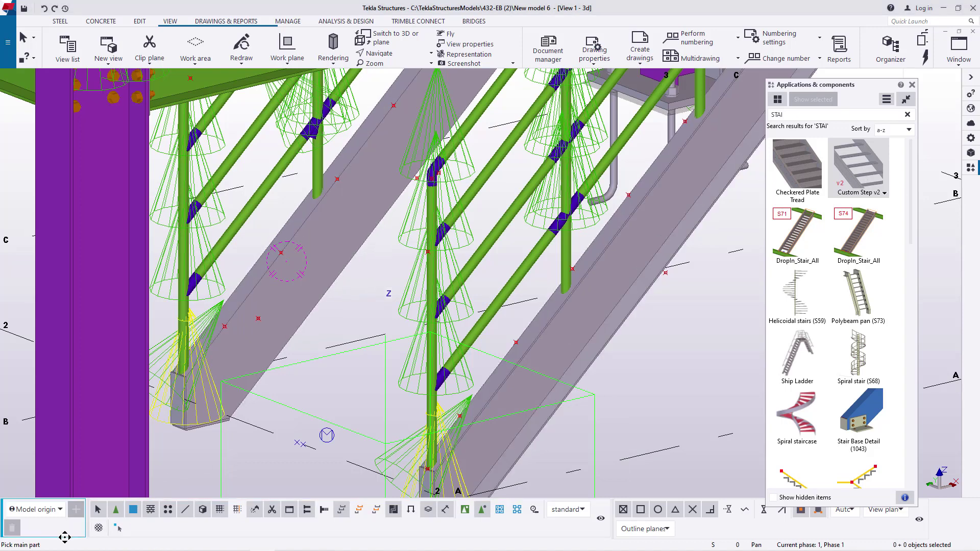
left_click(559, 345)
scroll(543, 354, "up", 3)
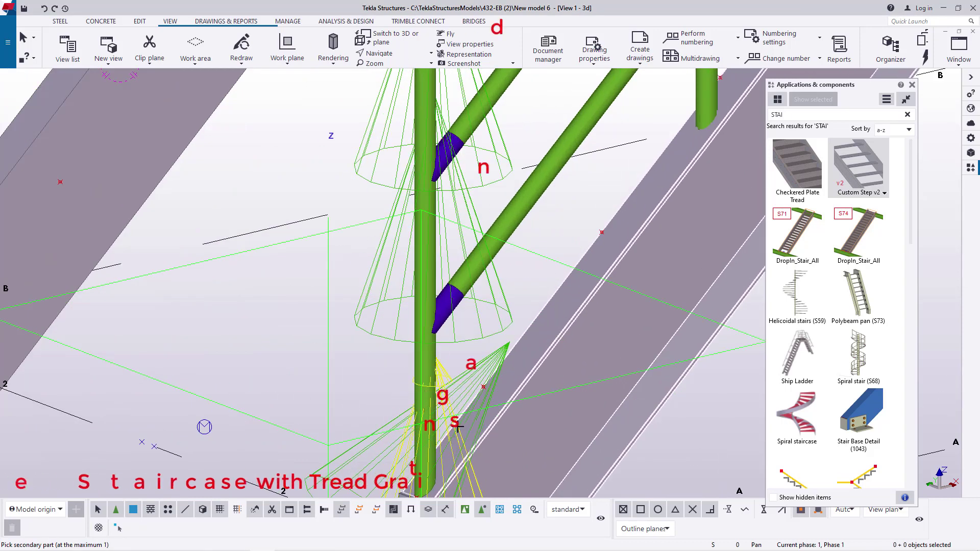
scroll(352, 235, "down", 3)
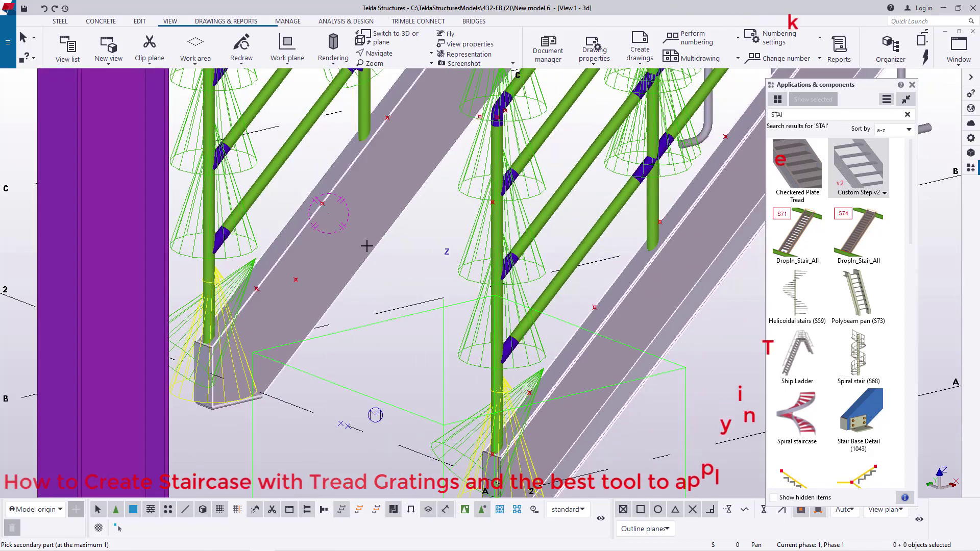
left_click(351, 234)
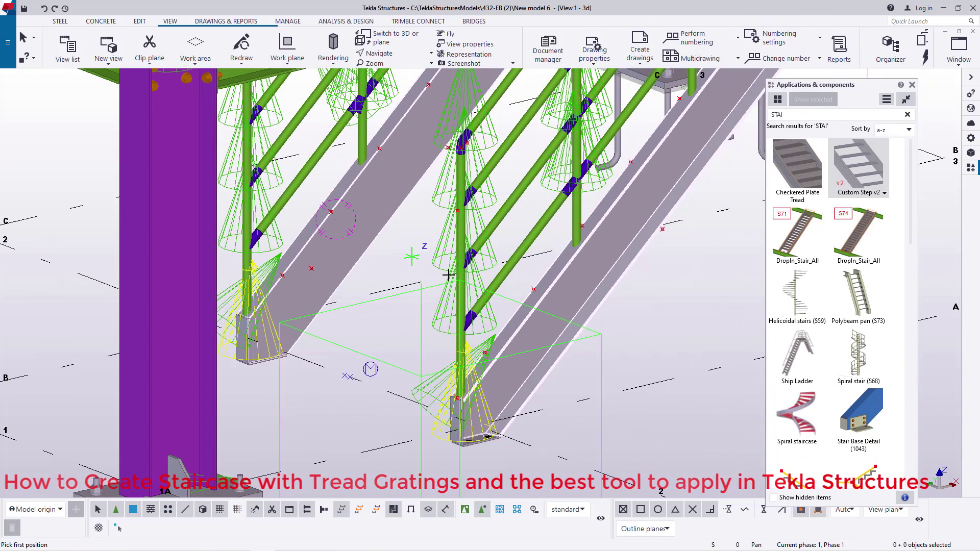
Create the lowest tread by picking the matching lowest reference points on the near and far stringers as first and second positions
middle_click_drag(526, 366, 482, 333)
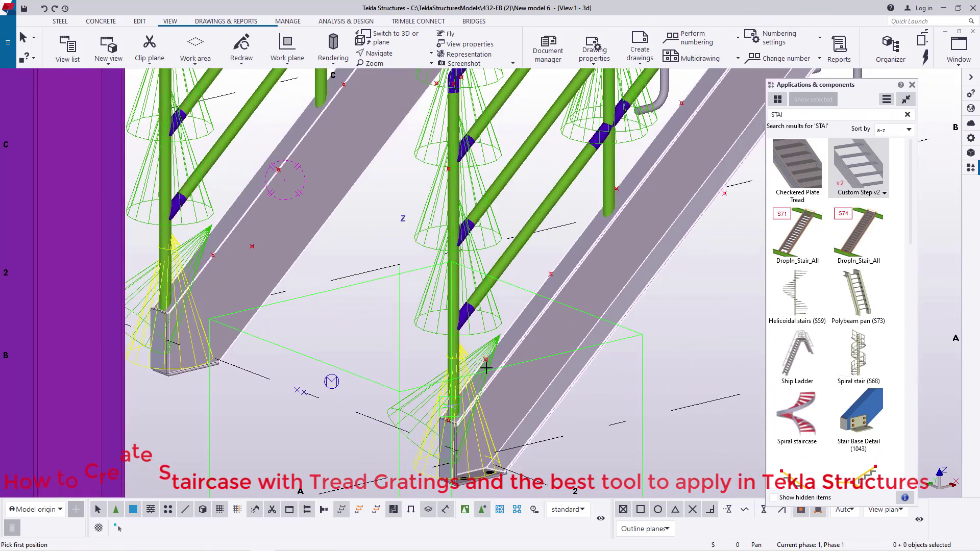
scroll(482, 333, "up", 5)
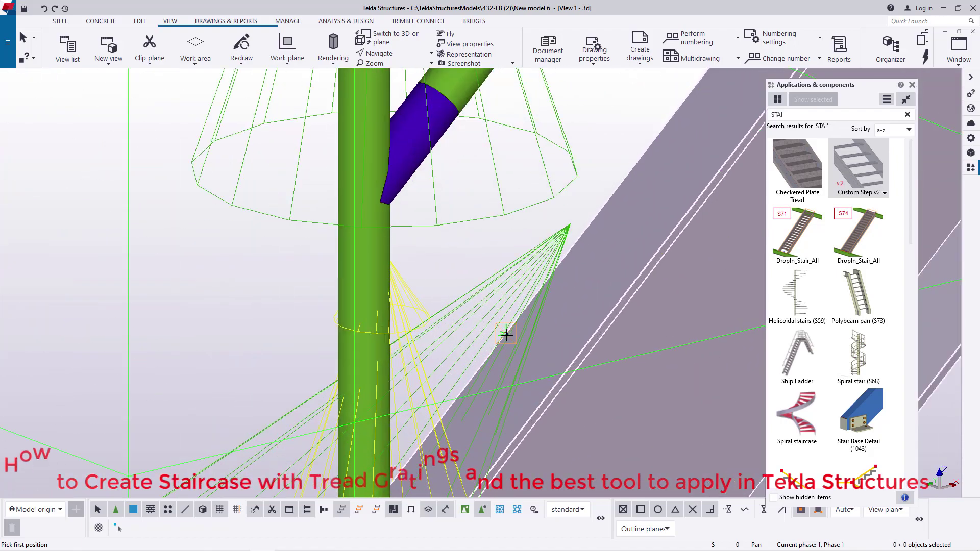
left_click(506, 334)
scroll(590, 392, "down", 5)
scroll(510, 357, "down", 2)
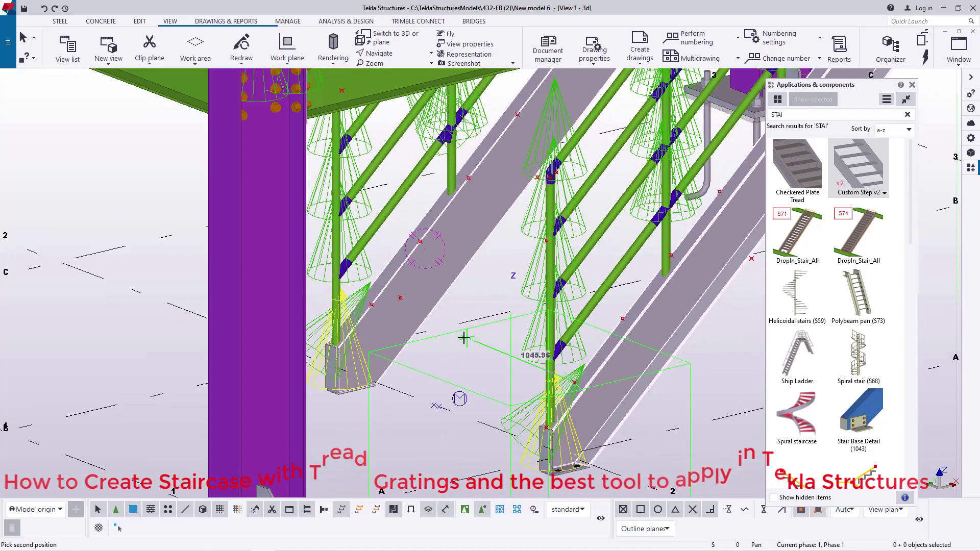
scroll(350, 304, "up", 6)
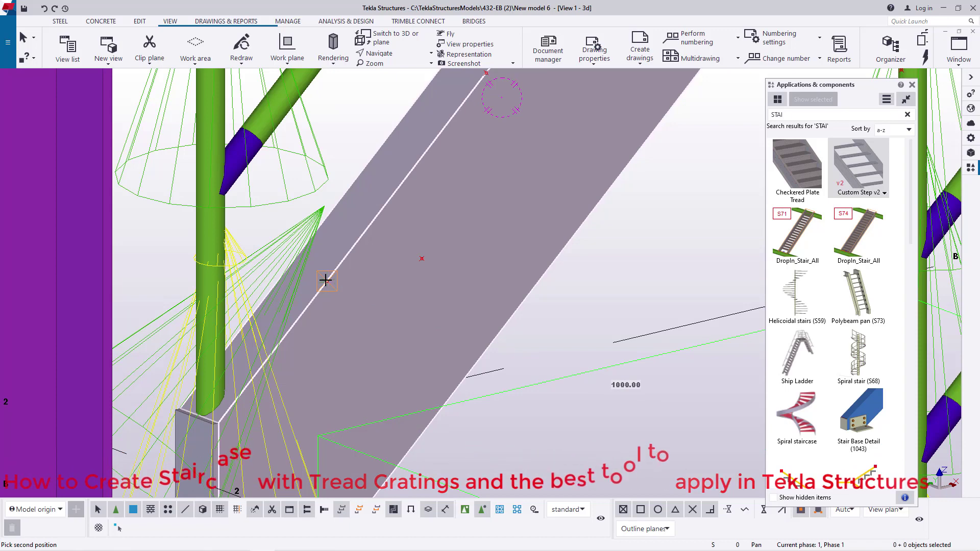
left_click(325, 279)
right_click(706, 199)
left_click(731, 204)
scroll(299, 317, "down", 2)
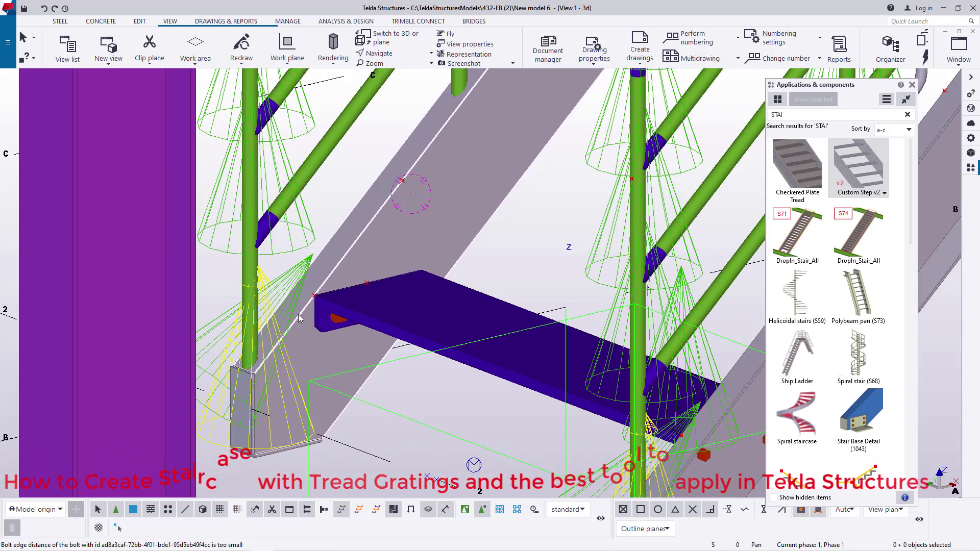
Review the part properties of the newly created lowest tread and close them without changes
scroll(299, 318, "down", 4)
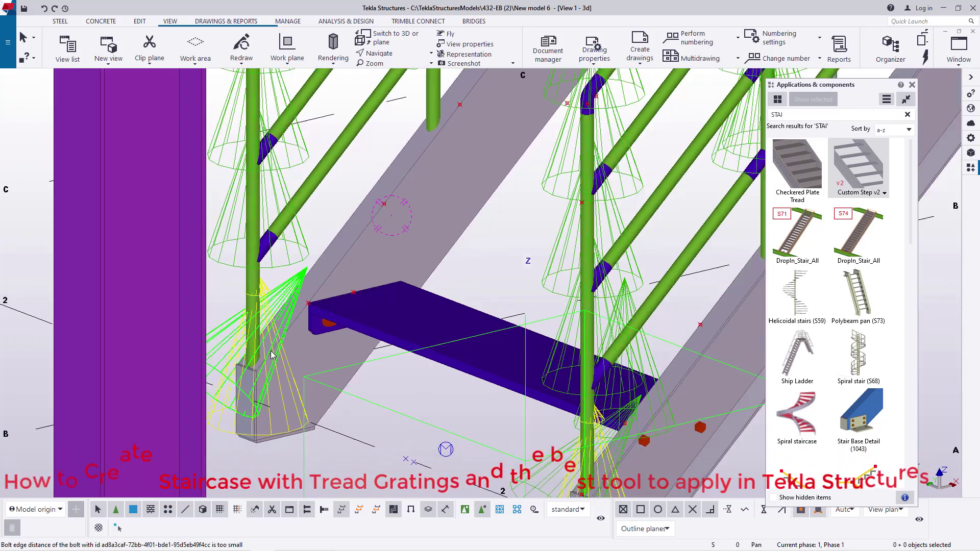
left_click(365, 330)
scroll(365, 330, "up", 2)
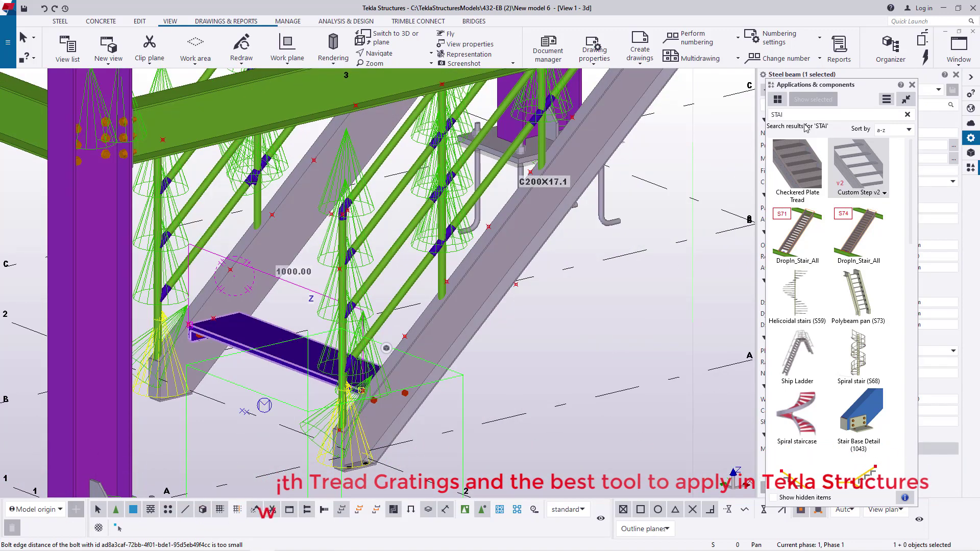
left_click_drag(853, 82, 677, 88)
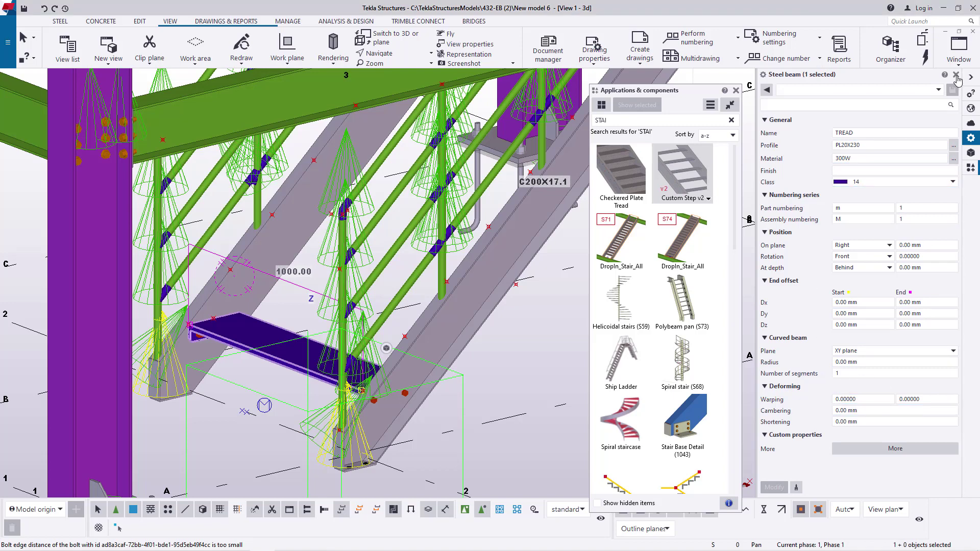
left_click(956, 75)
left_click_drag(711, 96, 867, 81)
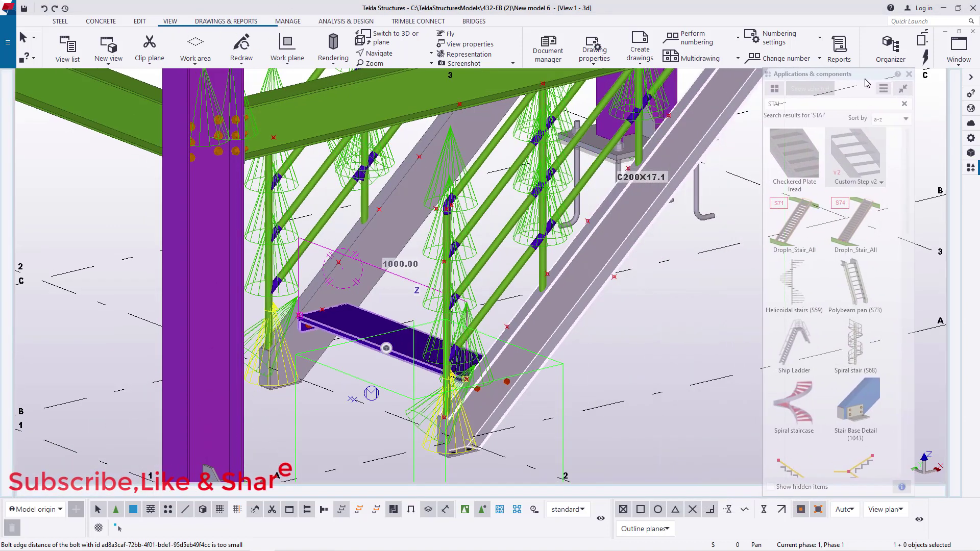
Enable selecting whole components and open the Custom Step v2 properties of the lowest tread
left_click(464, 510)
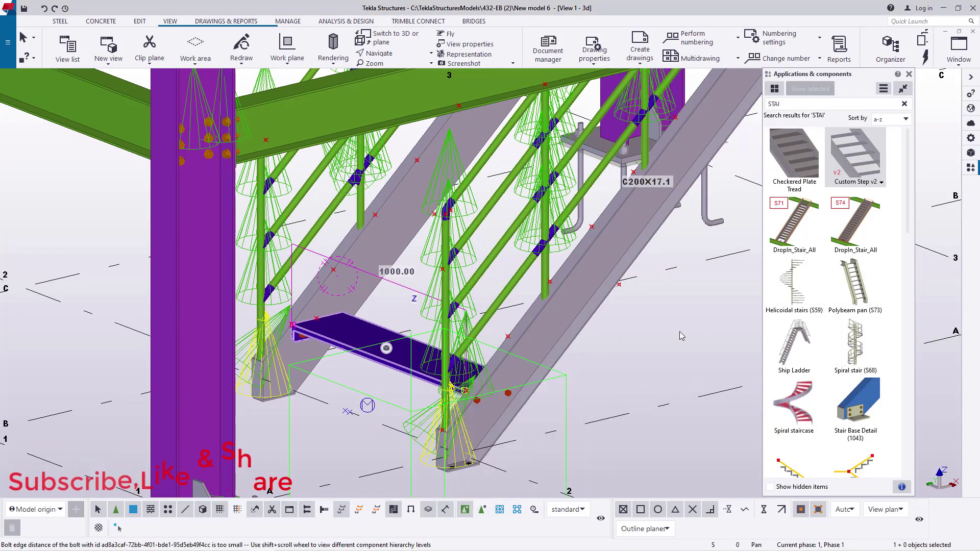
double_click(368, 331)
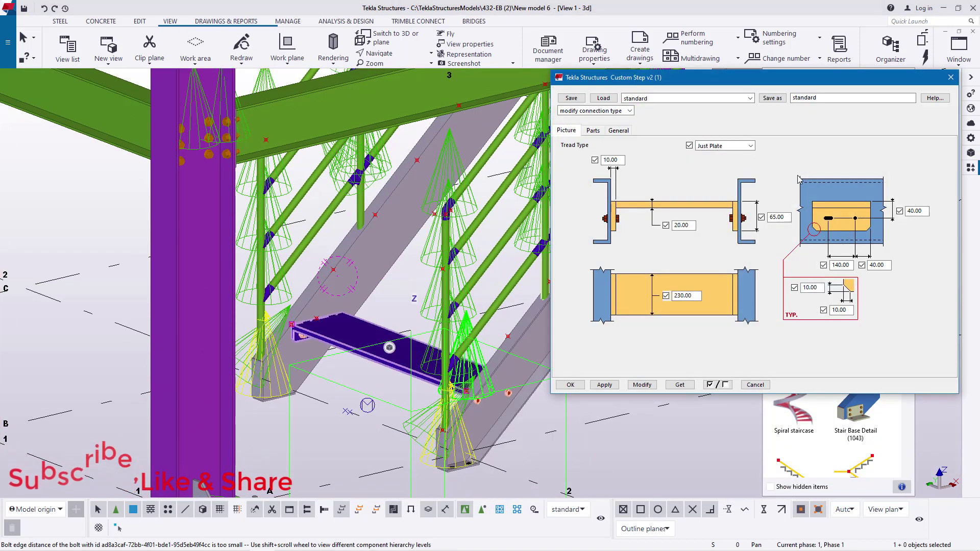
left_click_drag(723, 80, 736, 83)
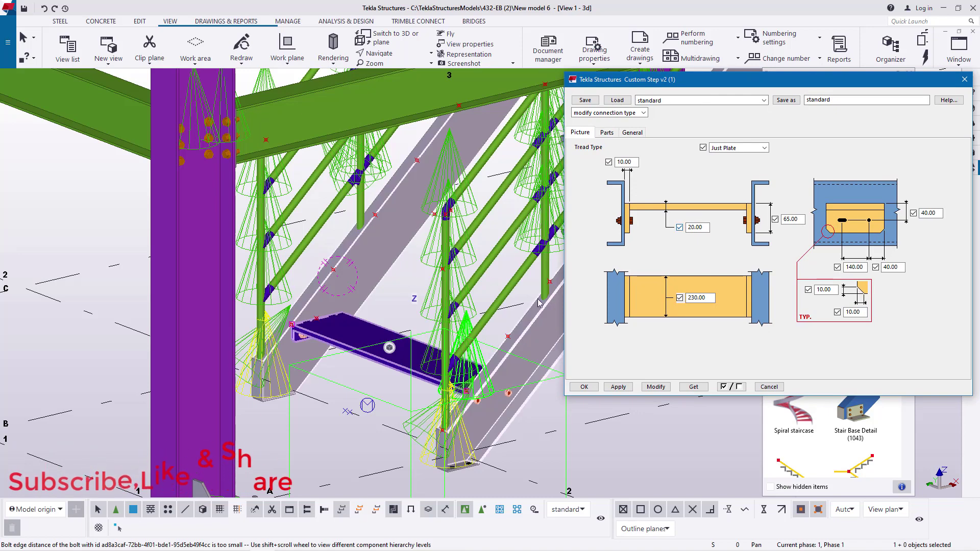
scroll(420, 362, "up", 5)
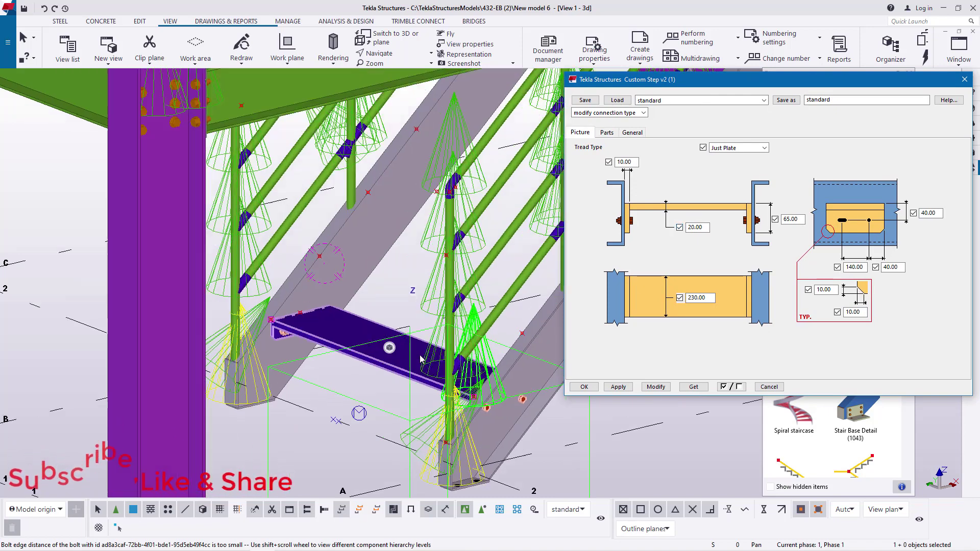
Set the tread type to Grating, load the saved Grating settings, and modify the lowest tread with them
left_click(764, 148)
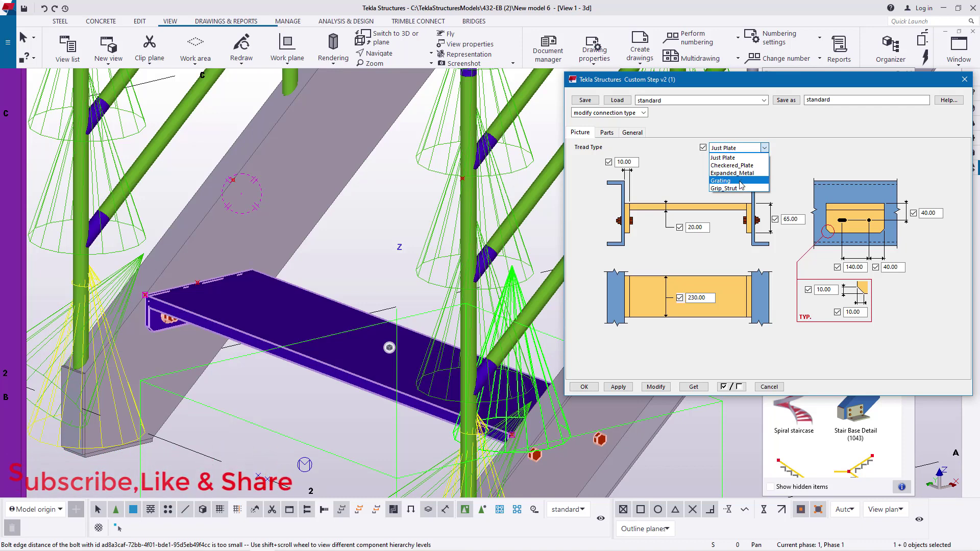
left_click(741, 181)
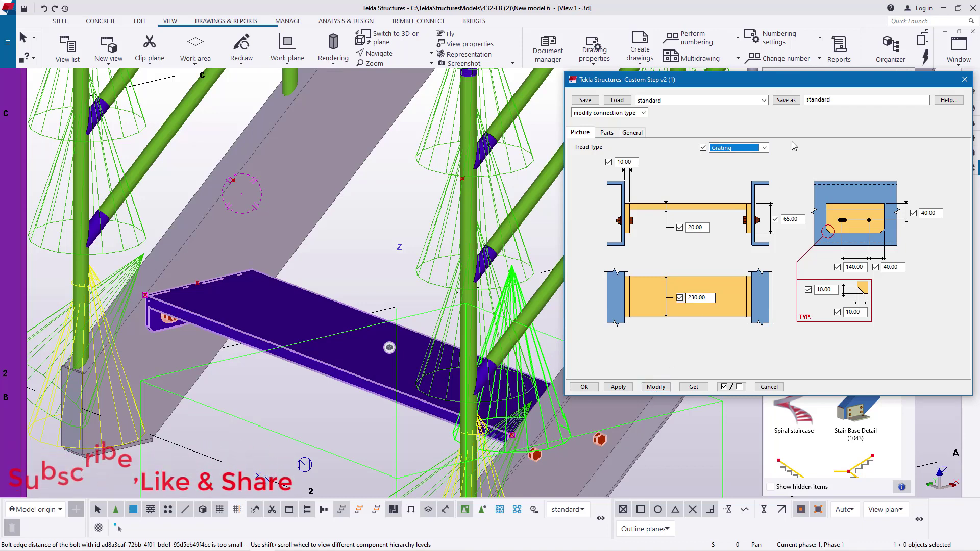
left_click(763, 100)
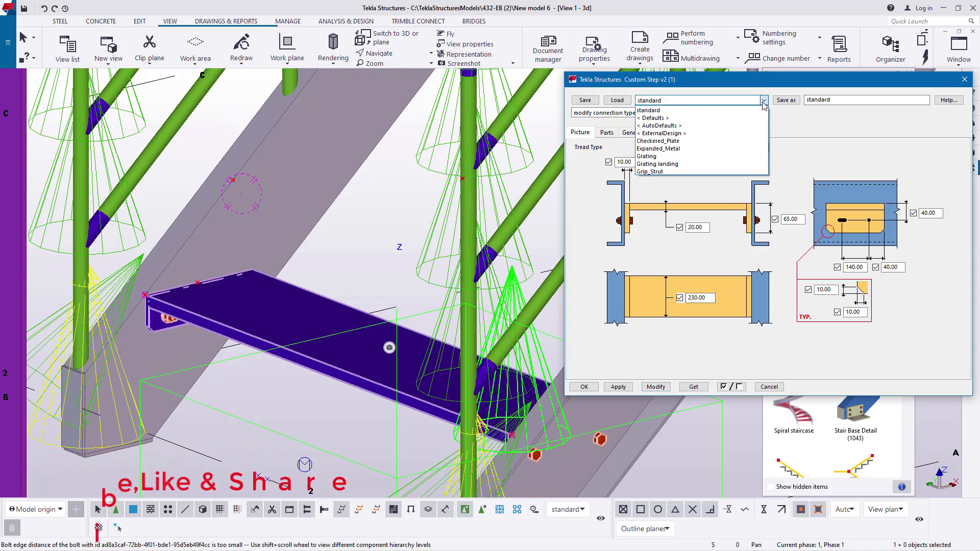
left_click(666, 157)
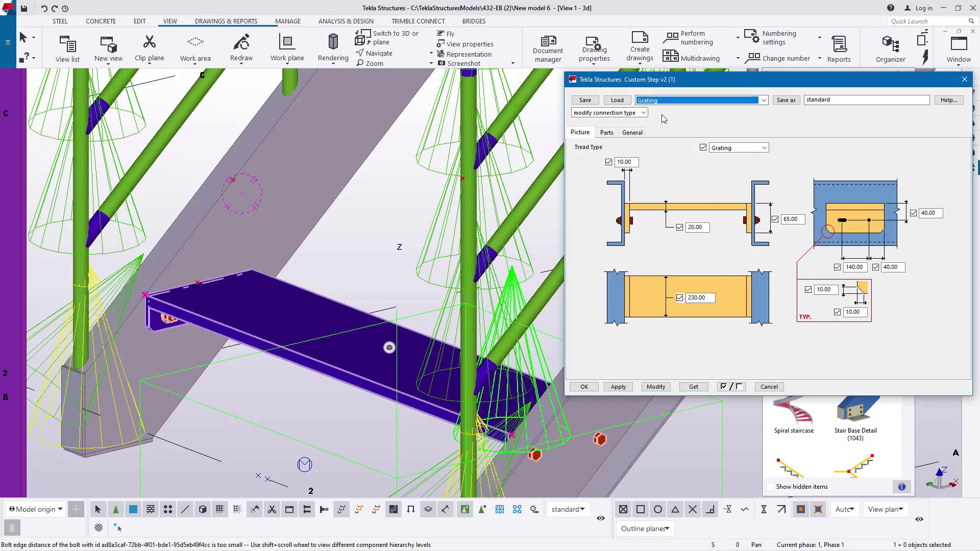
left_click(619, 100)
left_click(657, 387)
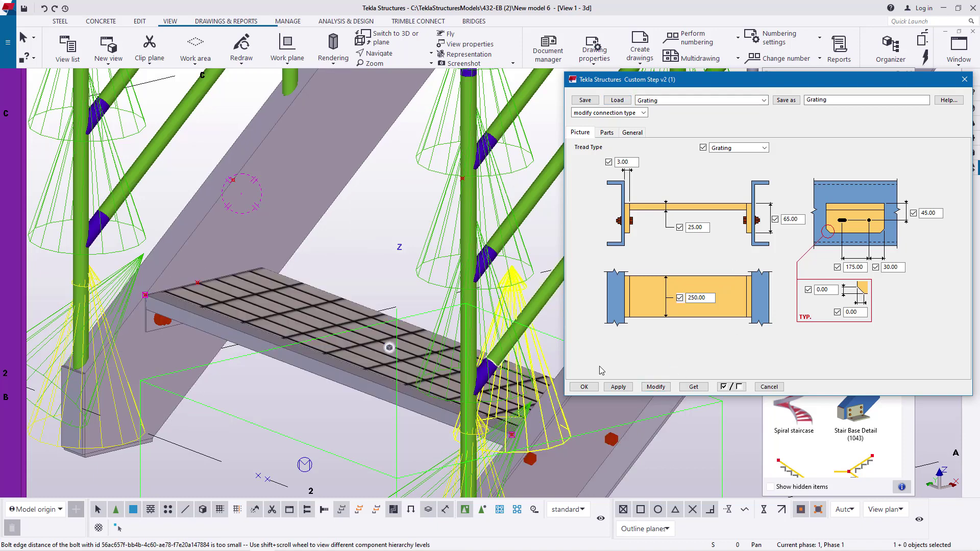
left_click(584, 387)
right_click(375, 239)
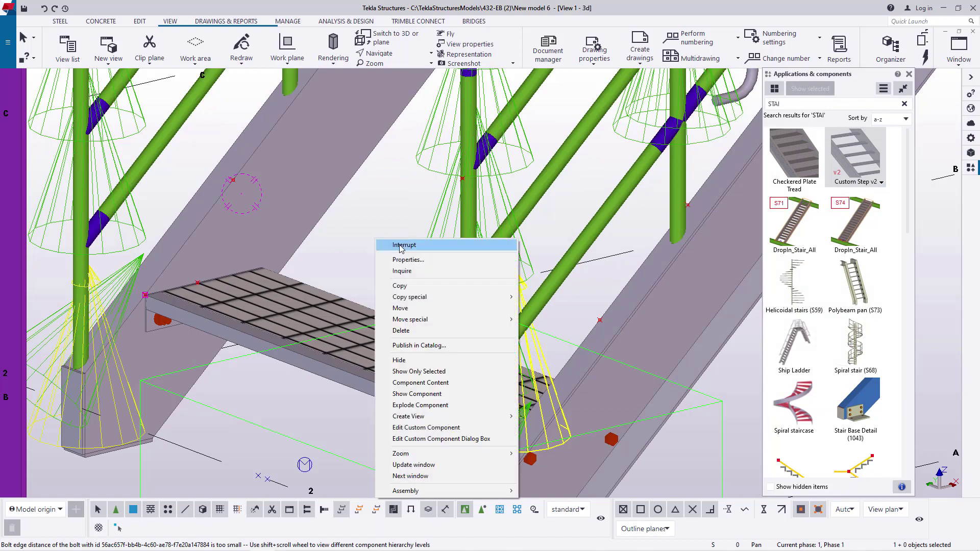
left_click(393, 243)
Rotate the 3D view to examine the lowest grating tread between the two stringers
left_click(431, 53)
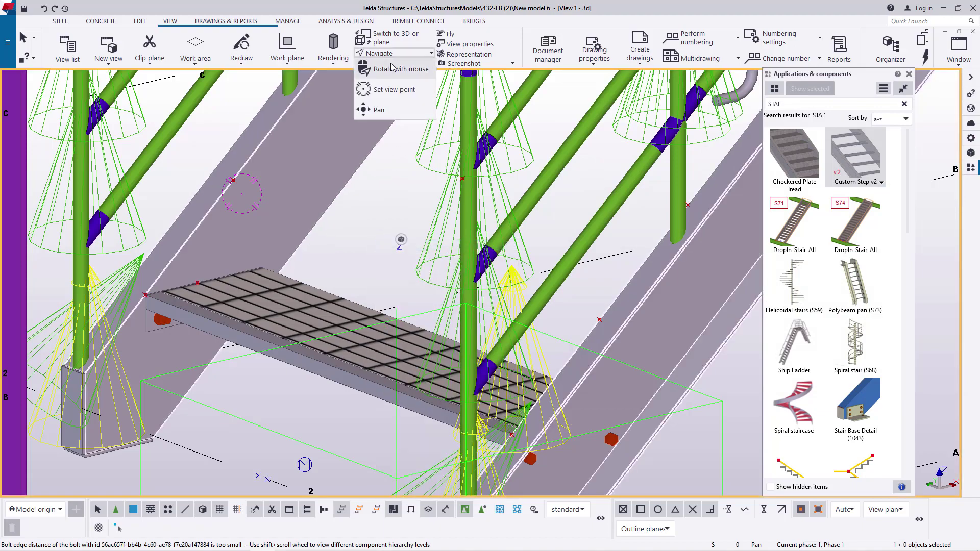
left_click(389, 69)
left_click_drag(290, 306, 302, 289)
scroll(331, 271, "up", 3)
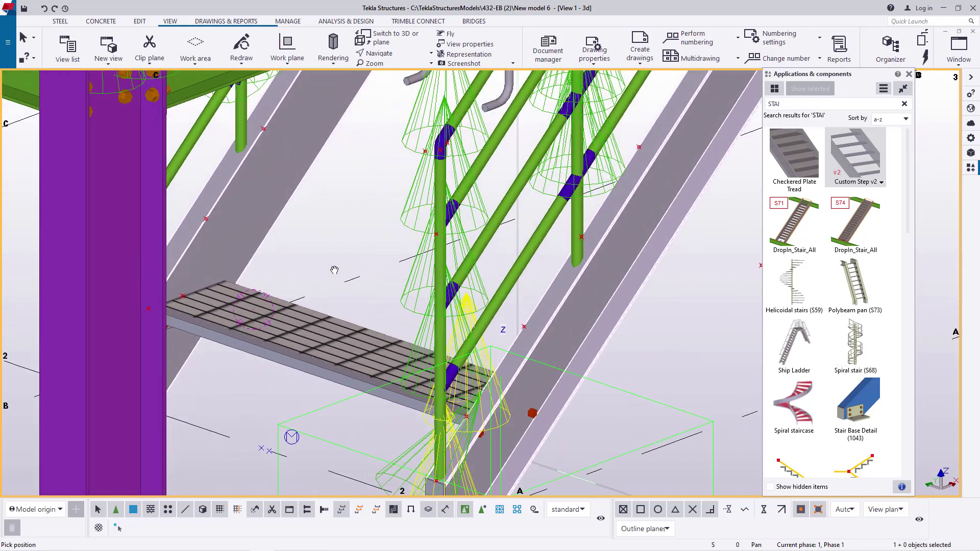
right_click(330, 181)
left_click(357, 185)
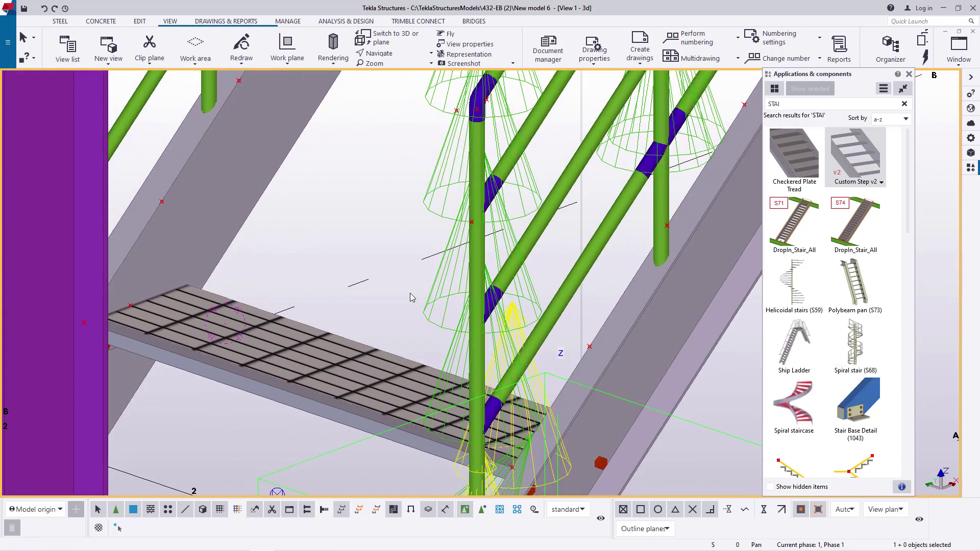
scroll(387, 323, "down", 1)
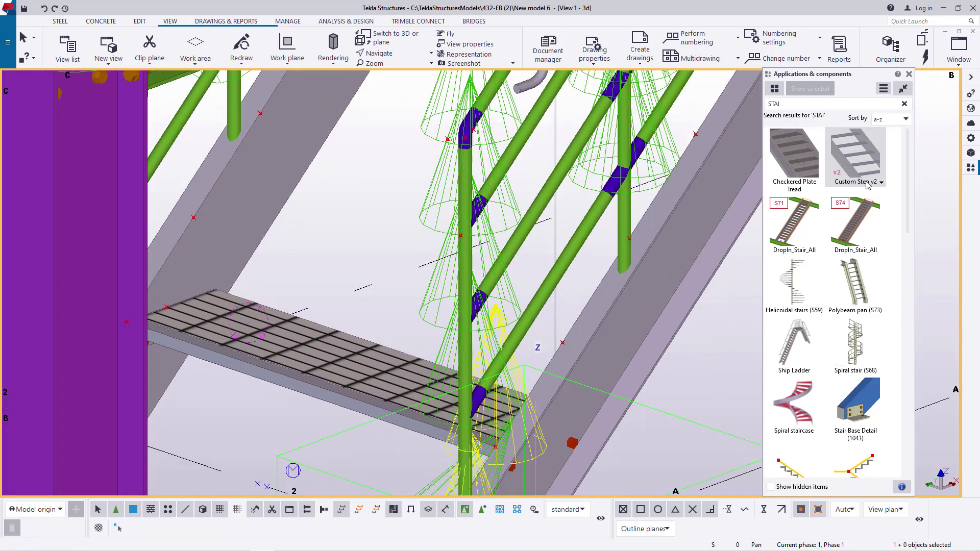
Start Custom Step v2 for the second tread with the near stringer as main part and the far stringer as secondary part
left_click(869, 157)
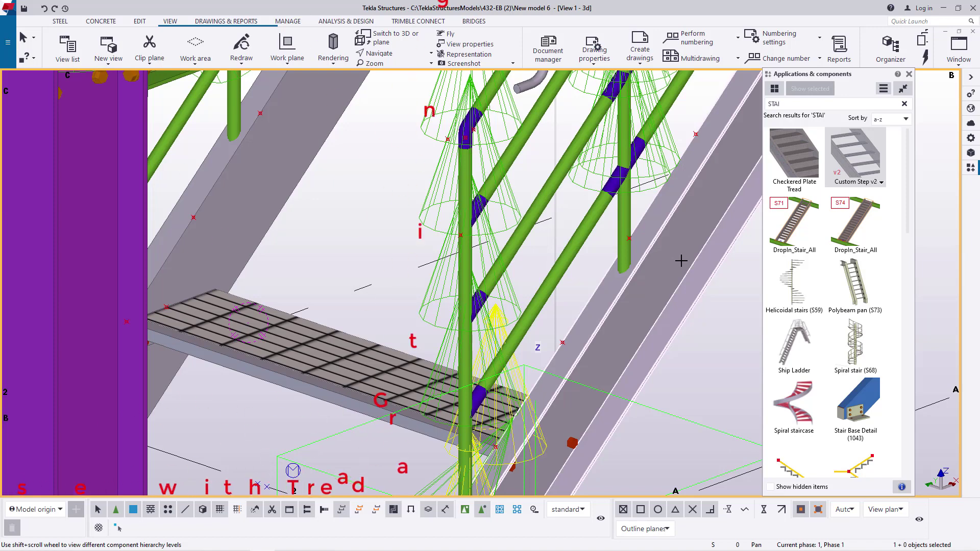
left_click(664, 245)
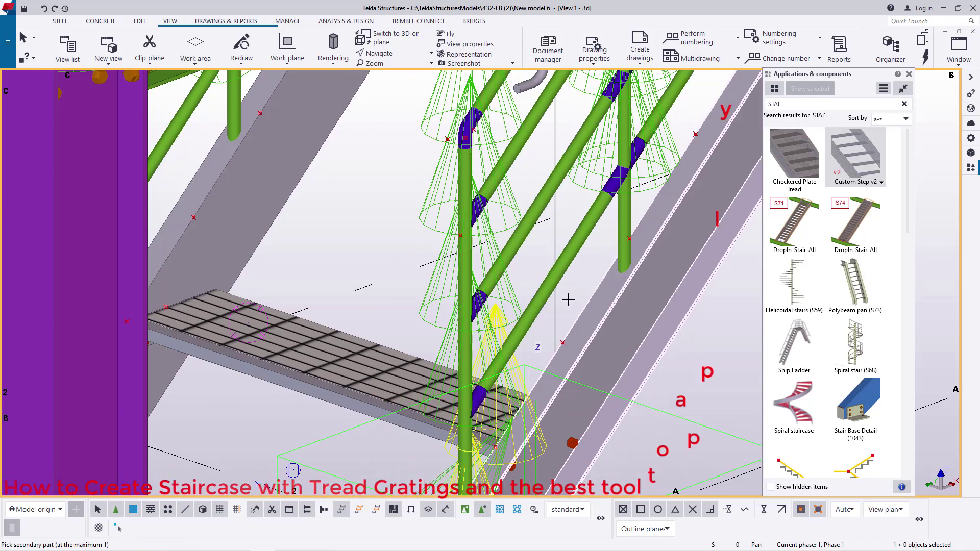
scroll(352, 368, "down", 2)
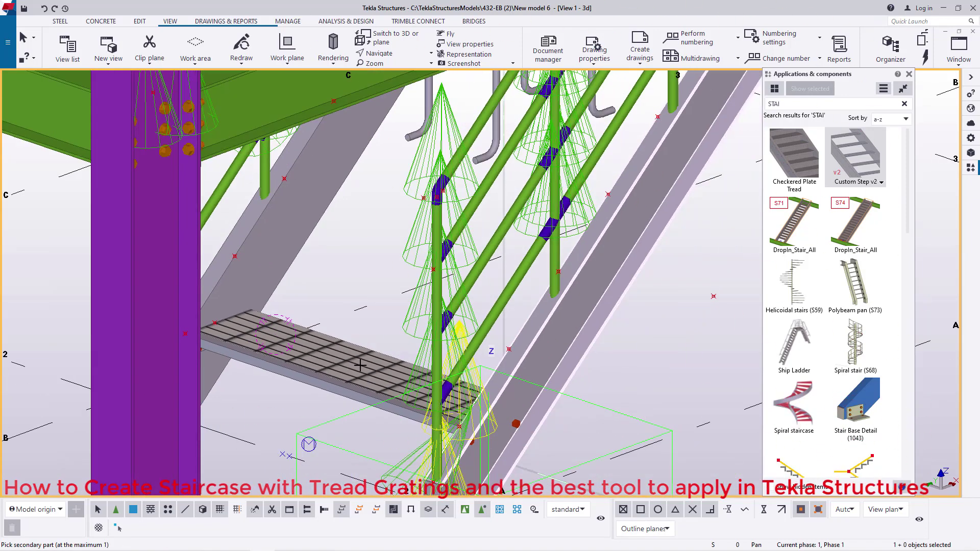
scroll(317, 179, "up", 2)
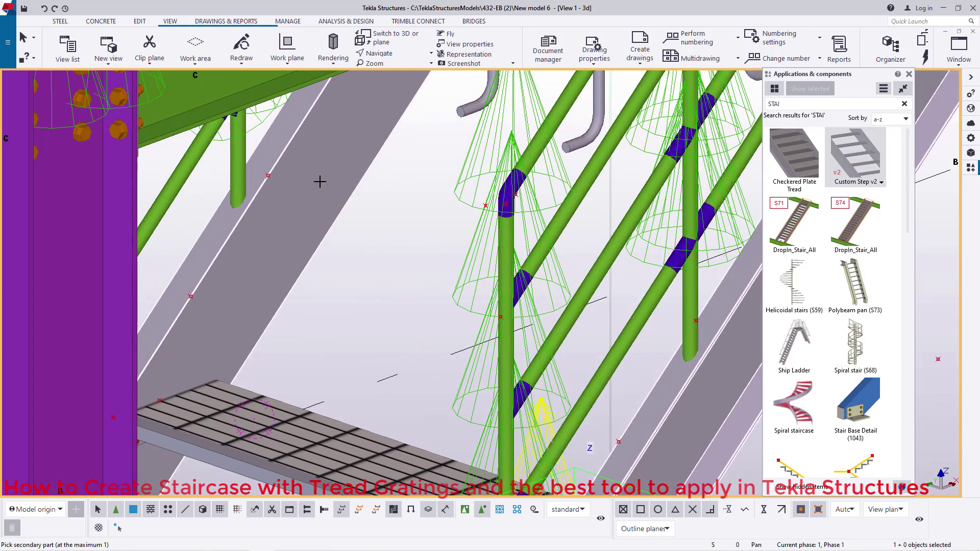
left_click(271, 236)
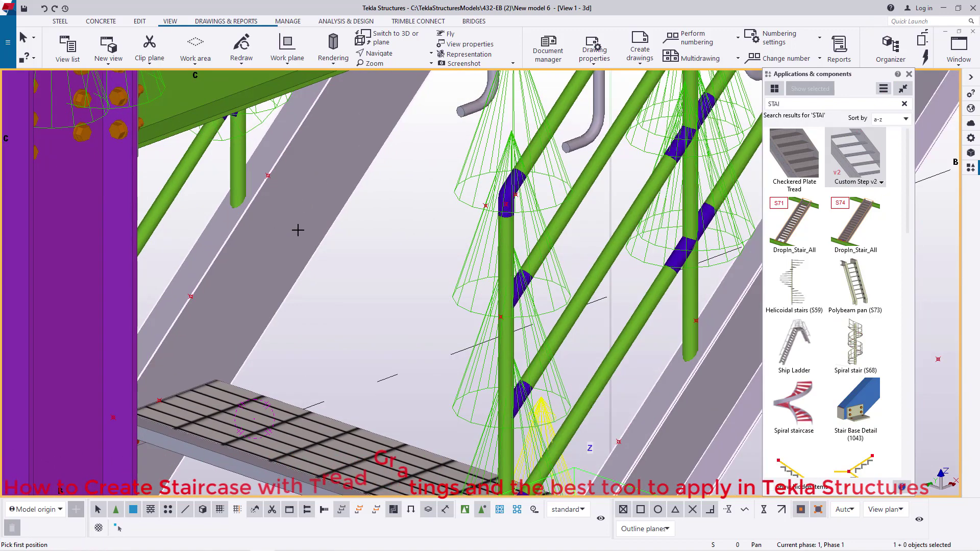
Create the second grating tread by picking the next reference points up on the near and far stringers as first and second positions
scroll(637, 365, "down", 2)
scroll(547, 389, "up", 3)
scroll(547, 389, "up", 1)
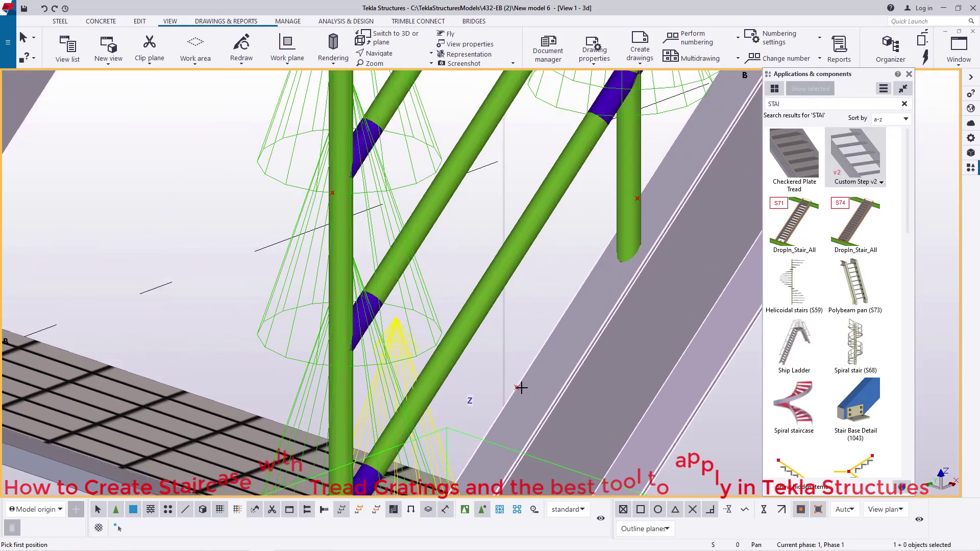
left_click(517, 388)
scroll(517, 388, "down", 2)
scroll(189, 271, "up", 5)
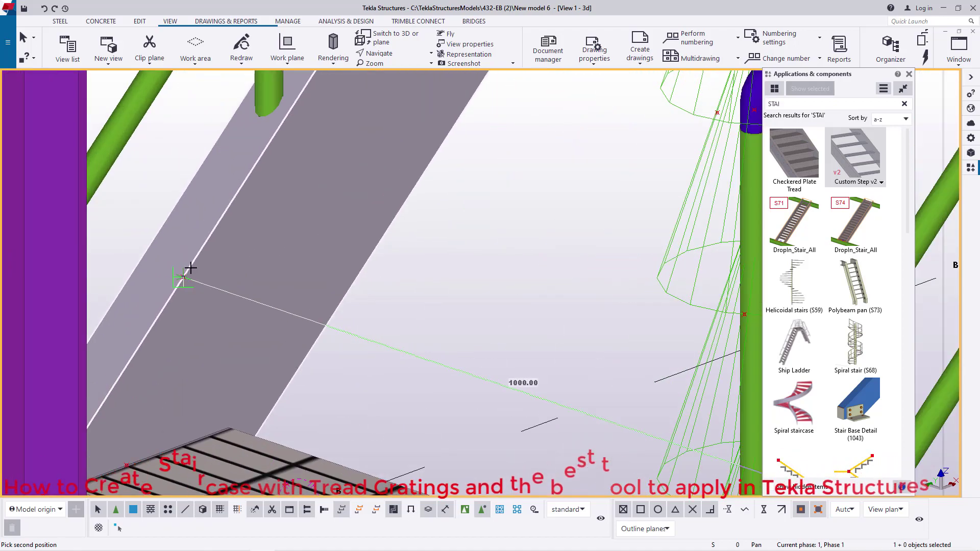
left_click(183, 276)
Create the third grating tread from the near stringer to the far one, using the third pair of reference points as positions
scroll(184, 276, "down", 4)
scroll(554, 326, "up", 3)
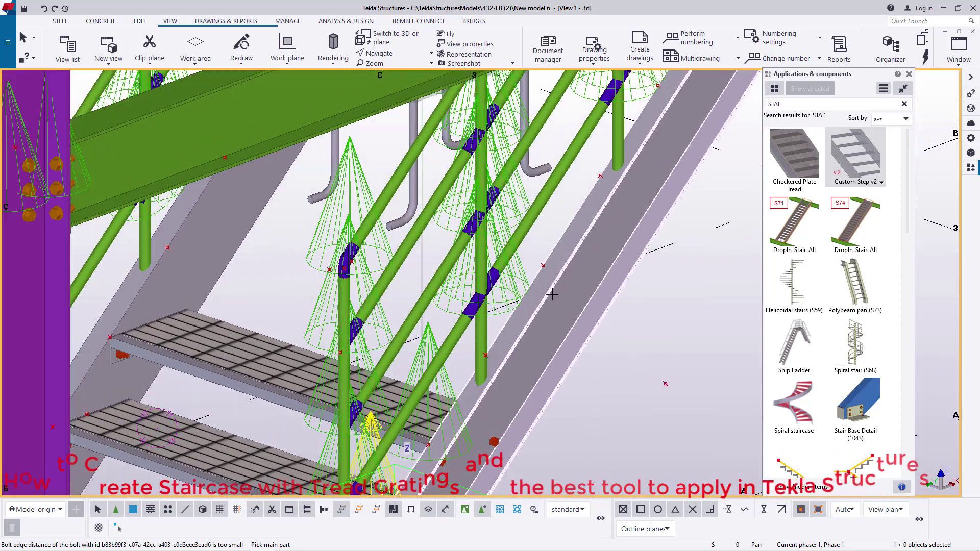
left_click(553, 326)
scroll(554, 327, "up", 2)
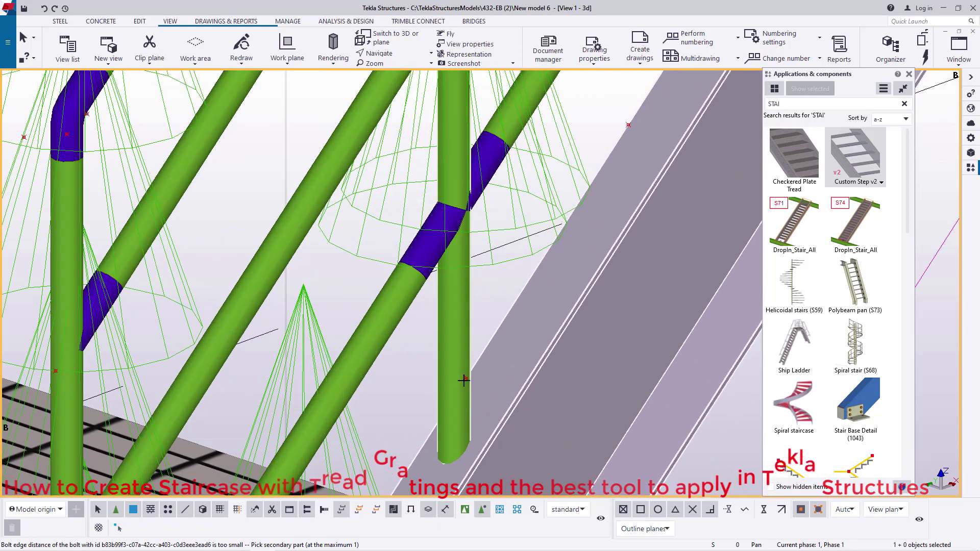
scroll(551, 312, "down", 1)
left_click(529, 344)
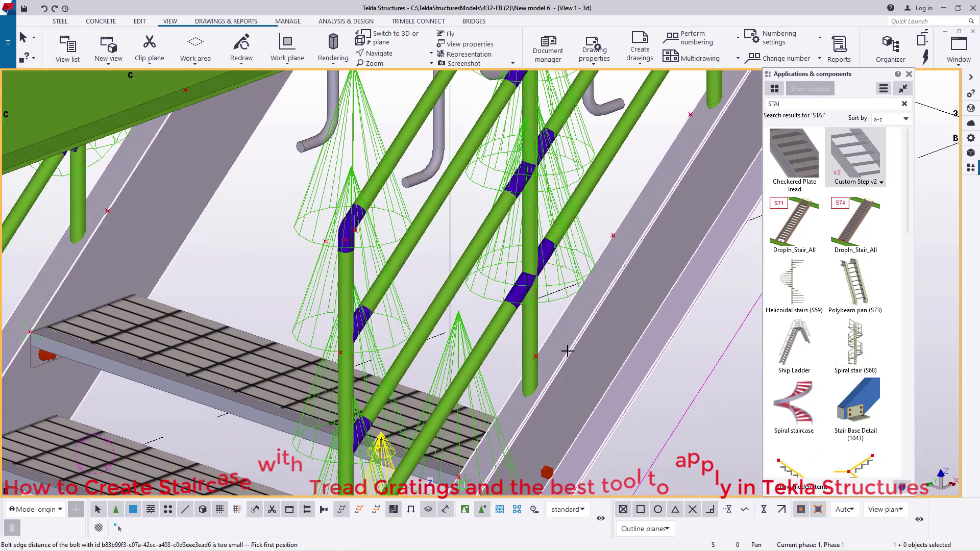
scroll(528, 343, "up", 2)
left_click(528, 343)
scroll(528, 343, "down", 3)
scroll(306, 263, "up", 4)
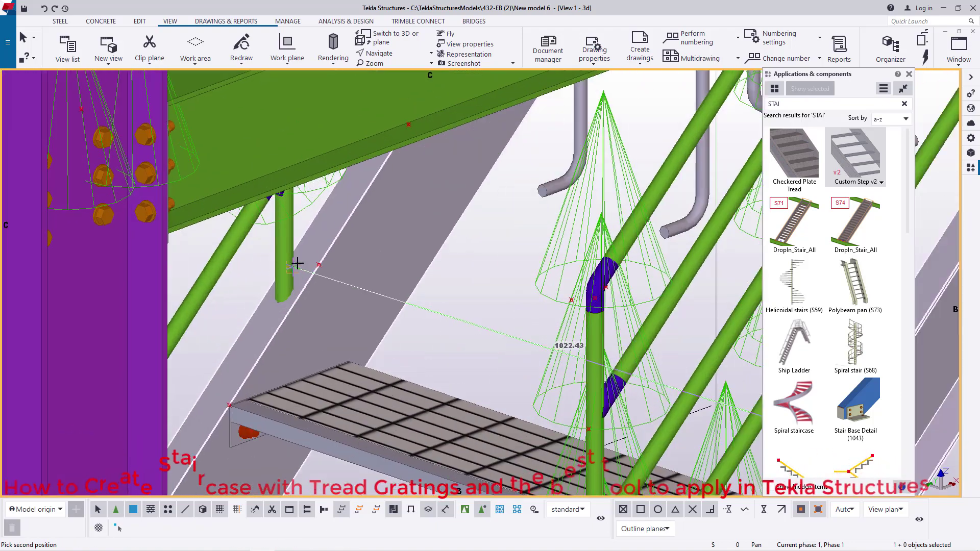
left_click(321, 266)
Create the fourth grating tread between the near and far stringers at the fourth pair of reference points from the bottom
scroll(322, 265, "down", 3)
scroll(482, 379, "up", 3)
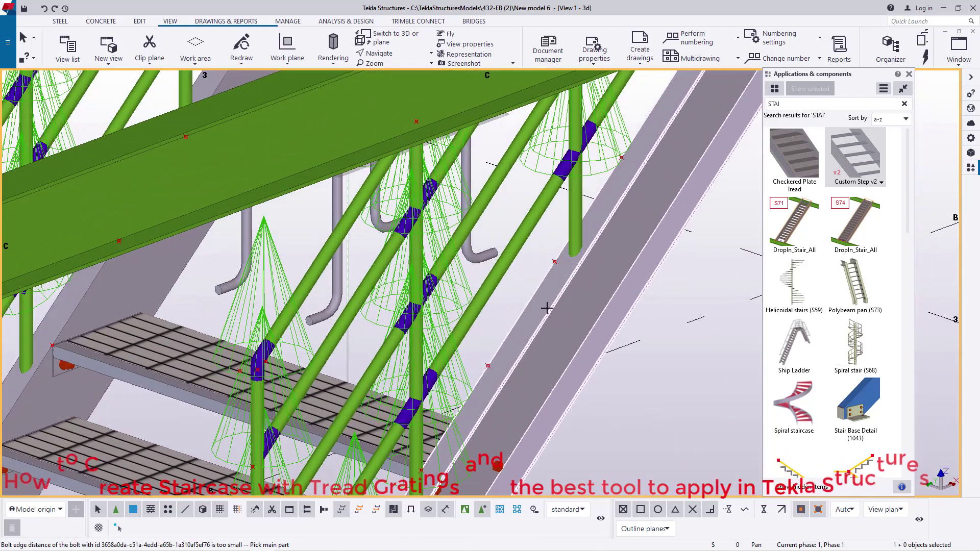
left_click(482, 379)
scroll(482, 379, "up", 1)
scroll(483, 379, "down", 2)
left_click(490, 339)
scroll(587, 340, "down", 2)
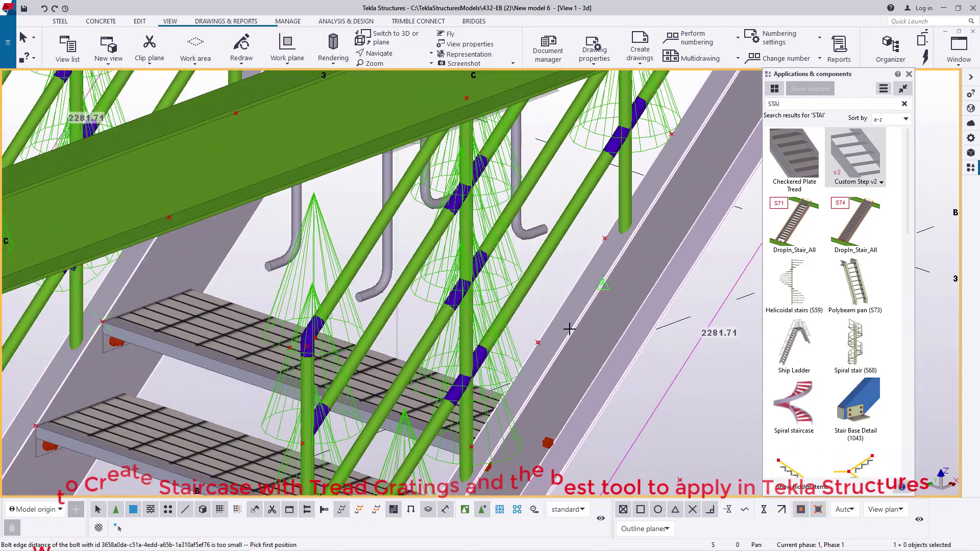
left_click(538, 342)
left_click(169, 217)
Create the next two grating treads up the flight, the fifth and fourth from the top, between the near and far stringers
scroll(169, 217, "down", 1)
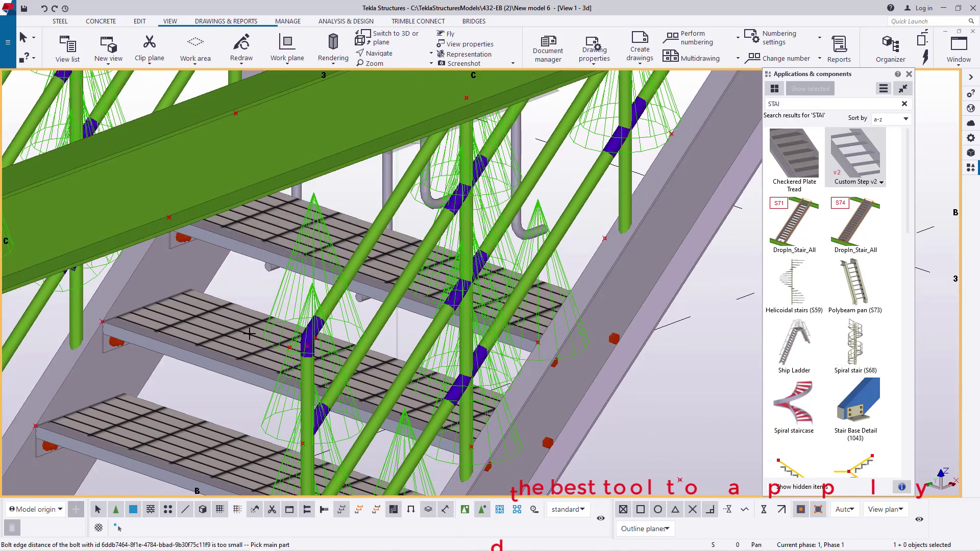
scroll(526, 260, "up", 2)
left_click(526, 260)
scroll(442, 278, "up", 1)
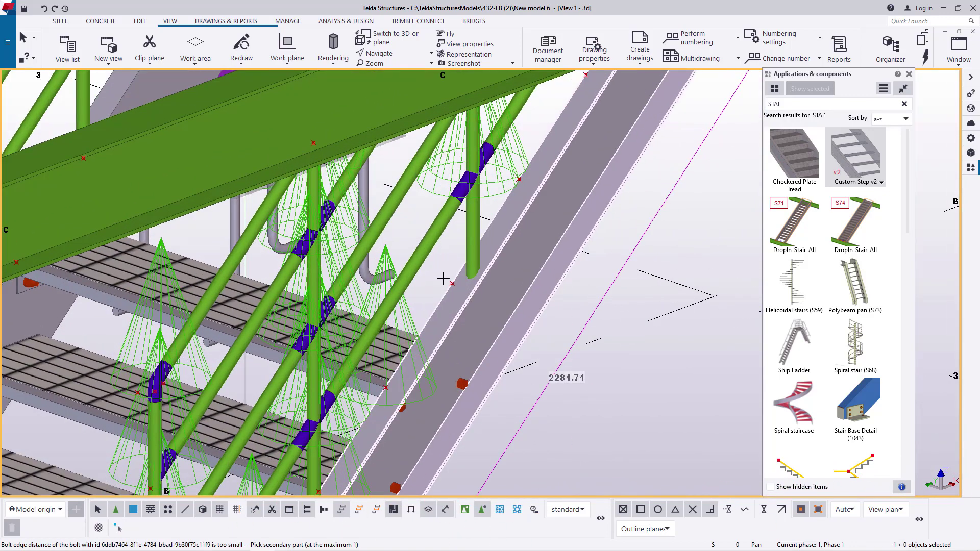
left_click(134, 94)
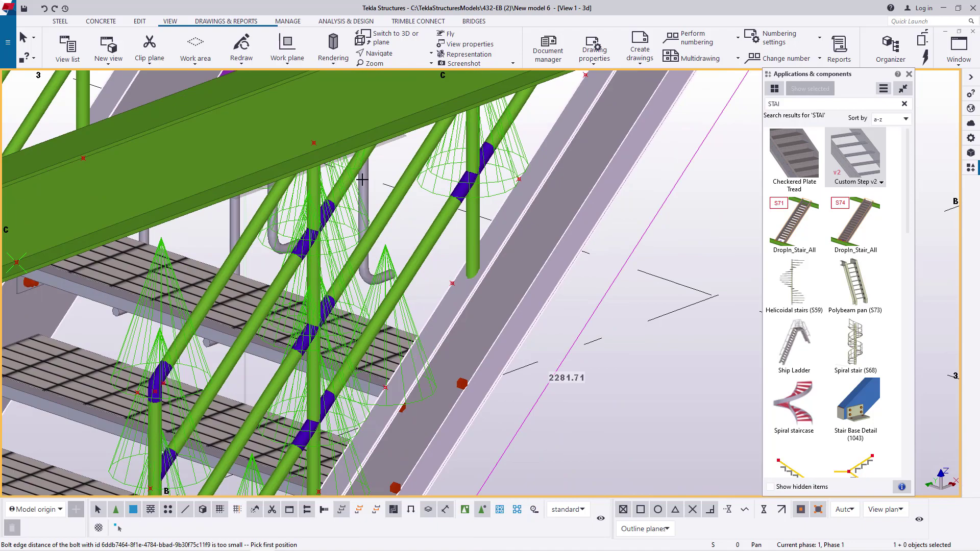
left_click(452, 286)
left_click(406, 246)
scroll(96, 160, "up", 2)
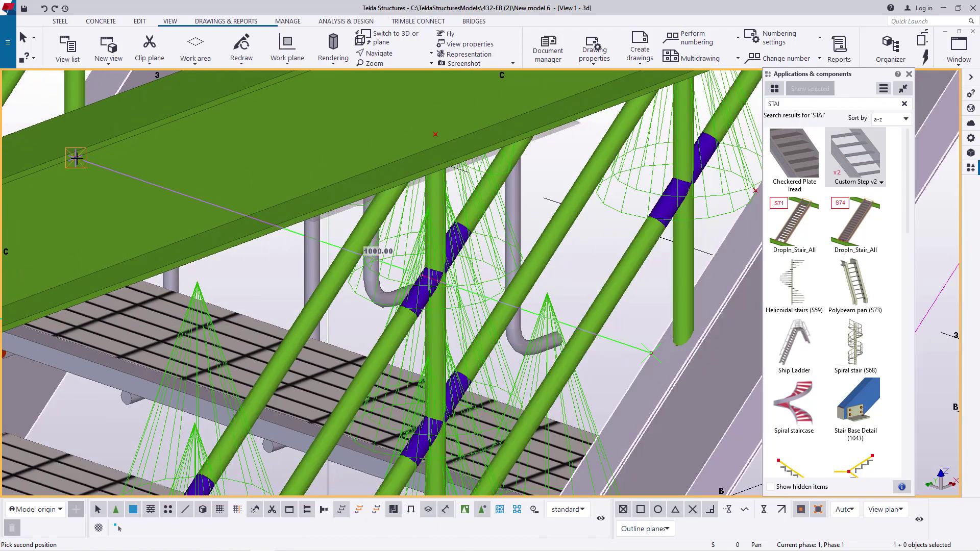
scroll(138, 207, "down", 3)
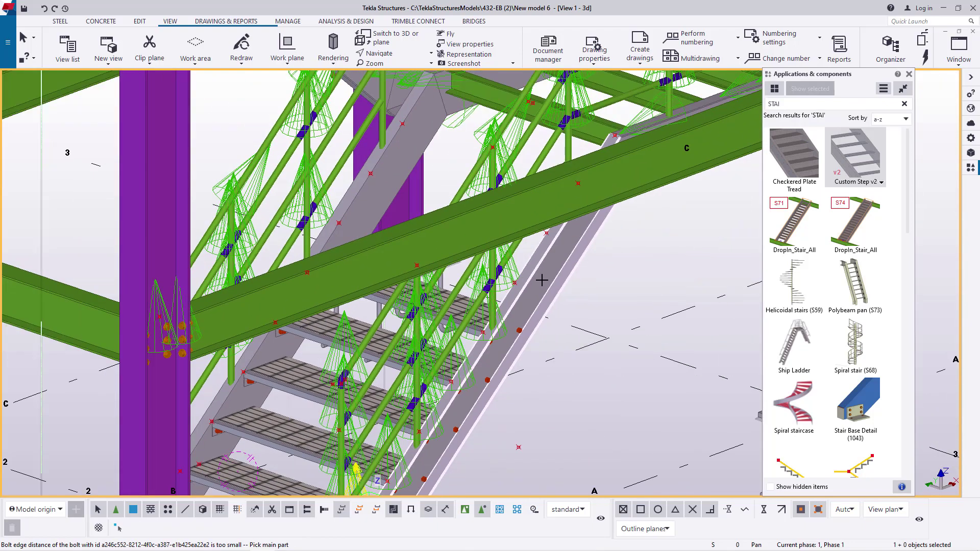
Create the grating tread at the third pair of reference points from the top, with the near stringer as main part
left_click(541, 280)
left_click(483, 239)
scroll(494, 327, "up", 2)
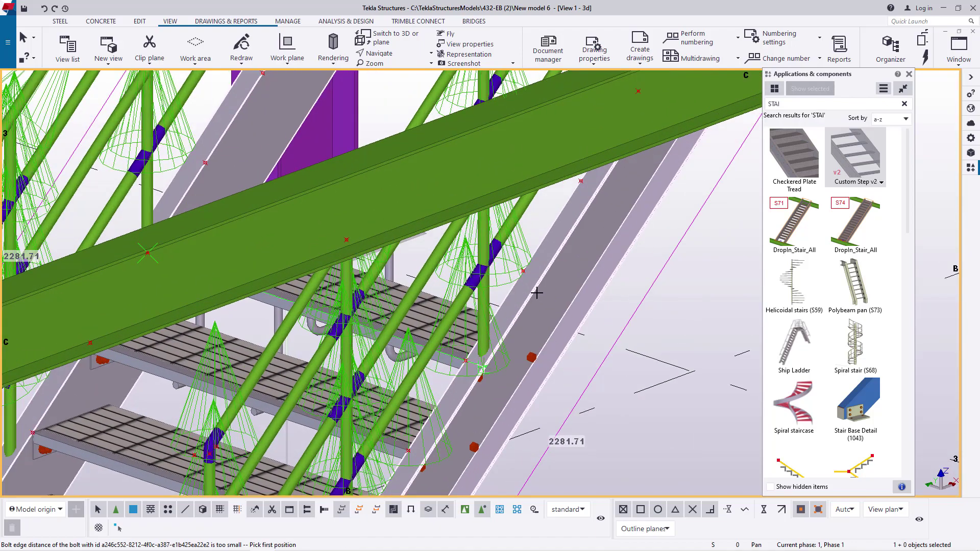
left_click(207, 162)
scroll(219, 159, "up", 2)
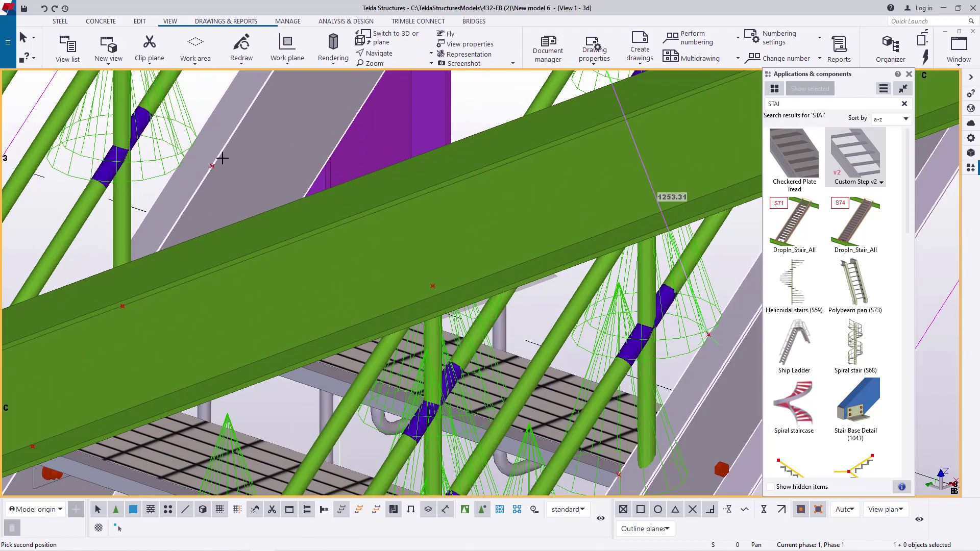
left_click(540, 279)
scroll(539, 260, "down", 2)
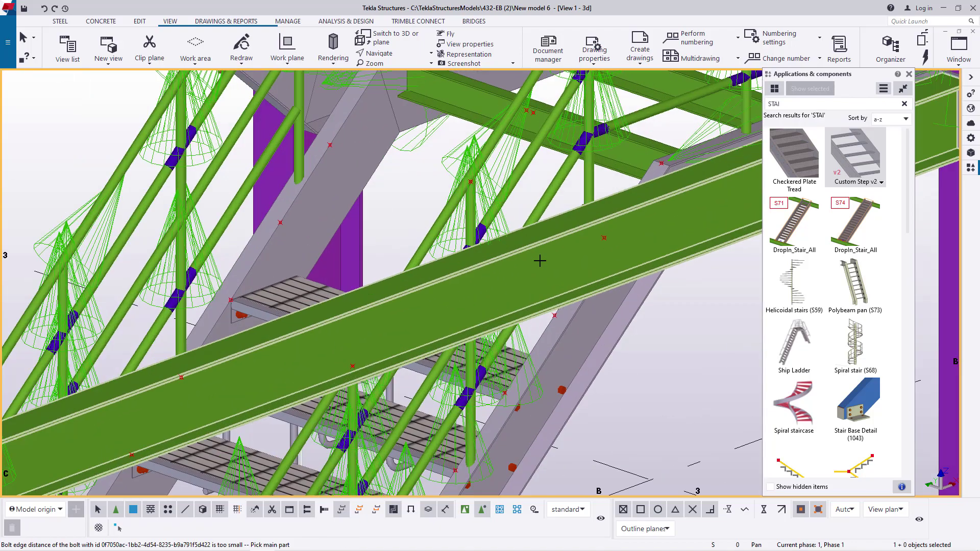
Create the grating tread between the two stringers at the second pair of reference points from the top of the flight
scroll(562, 296, "up", 2)
left_click(585, 328)
left_click(470, 274)
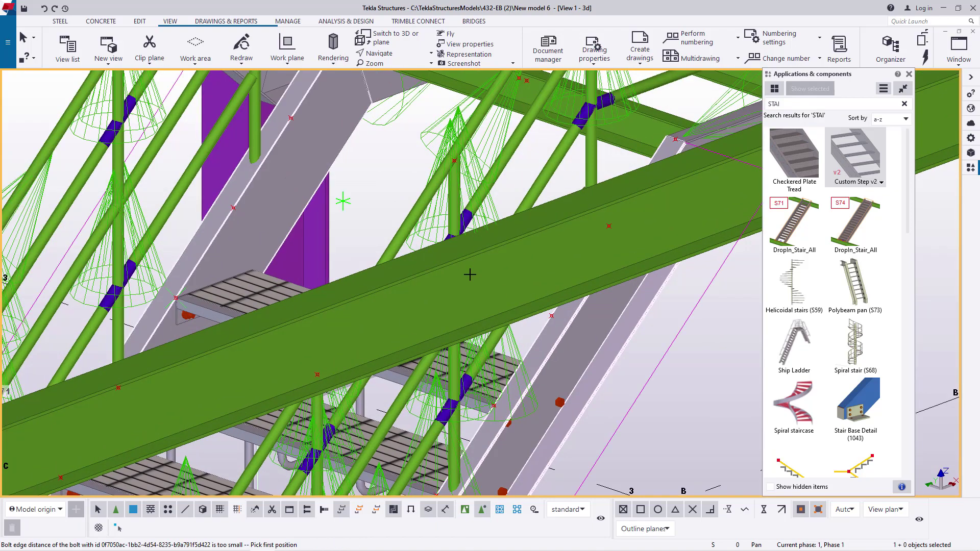
scroll(510, 284, "up", 3)
left_click(586, 339)
scroll(248, 218, "down", 2)
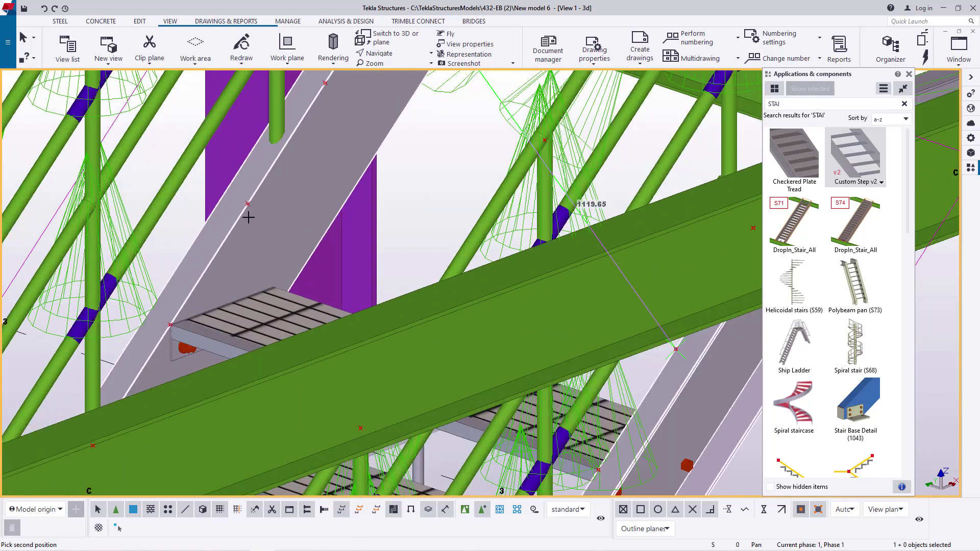
scroll(248, 218, "down", 1)
left_click(245, 201)
scroll(613, 313, "down", 2)
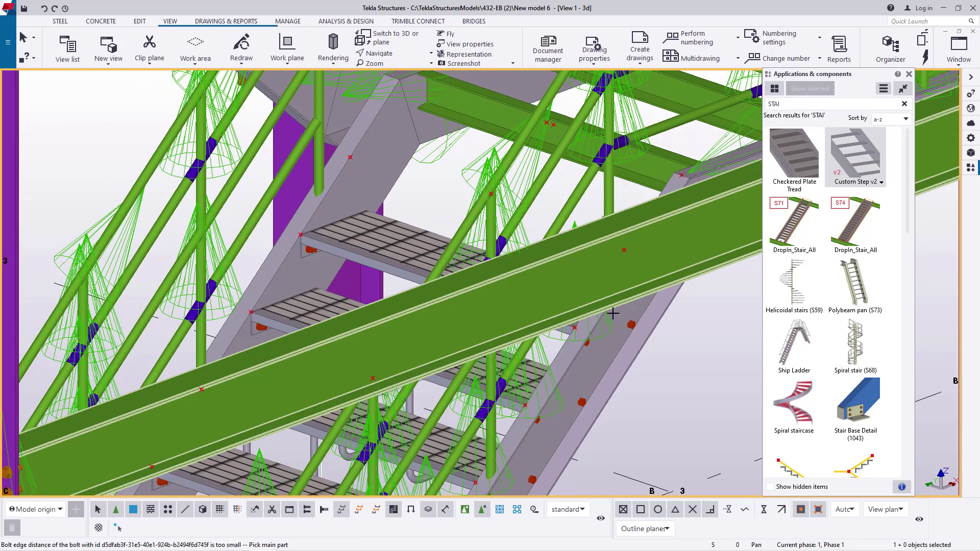
Create the flight's uppermost grating tread at the last pair of reference points below the landing and end the command
left_click(641, 311)
left_click(422, 171)
scroll(642, 251, "up", 3)
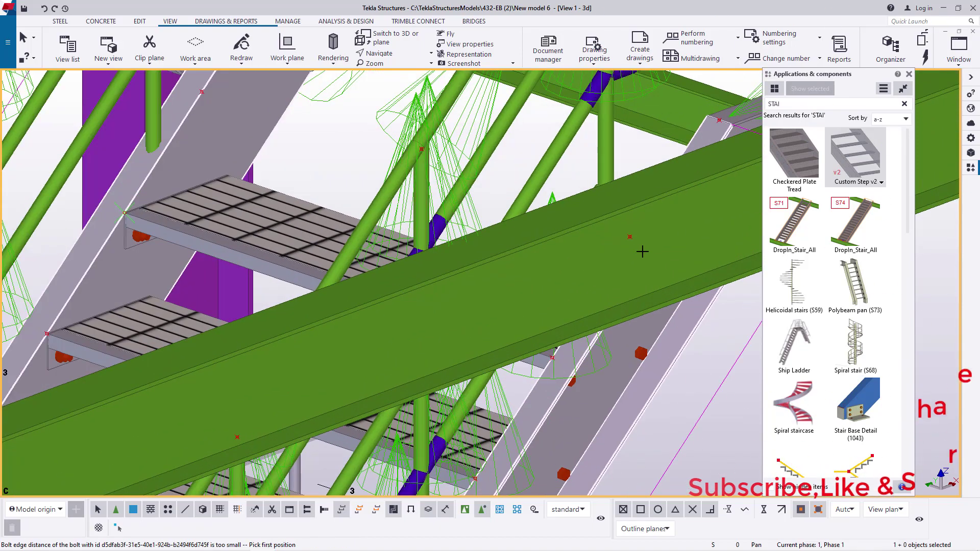
left_click(629, 237)
scroll(332, 153, "up", 3)
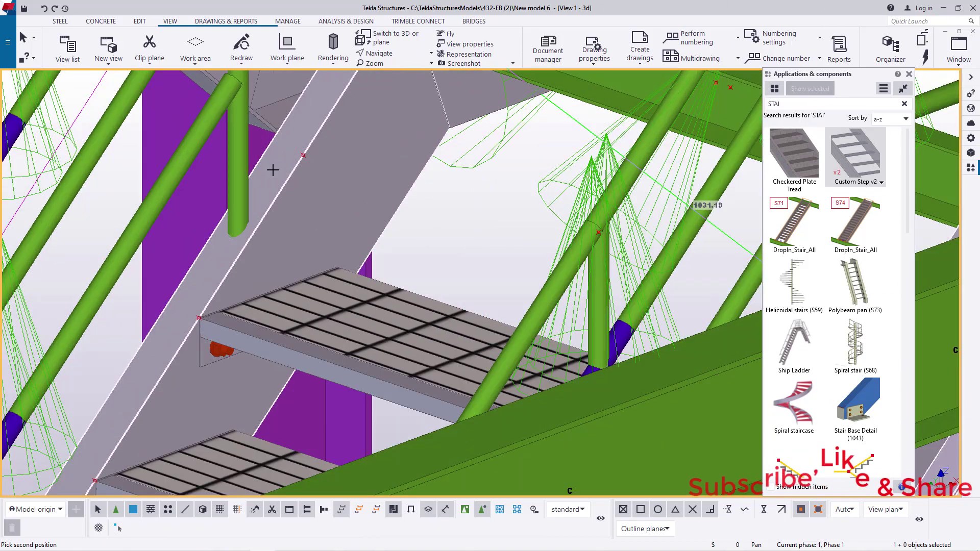
left_click(303, 154)
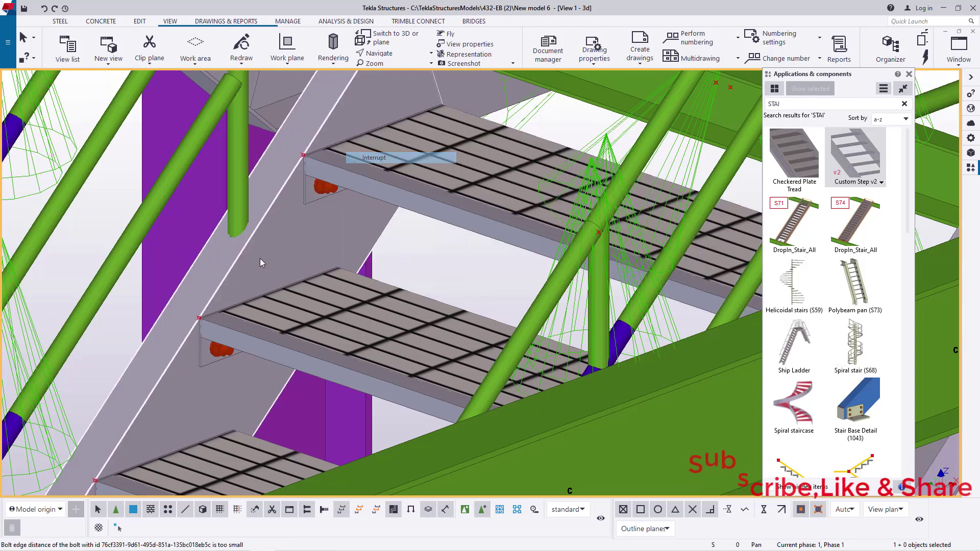
scroll(548, 355, "down", 3)
scroll(617, 305, "up", 2)
scroll(375, 375, "down", 3)
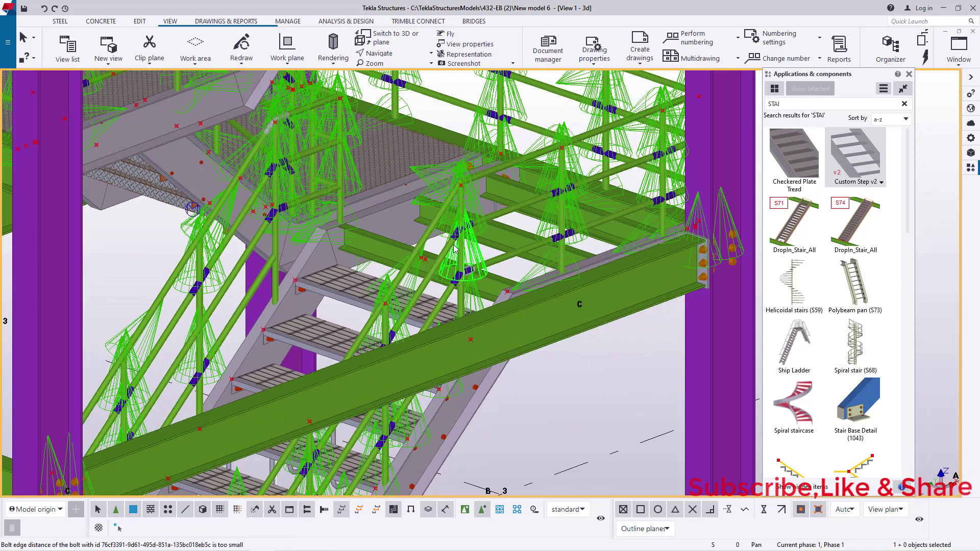
Open the Custom Step v2 settings and load the saved Grating landing properties
scroll(528, 378, "up", 3)
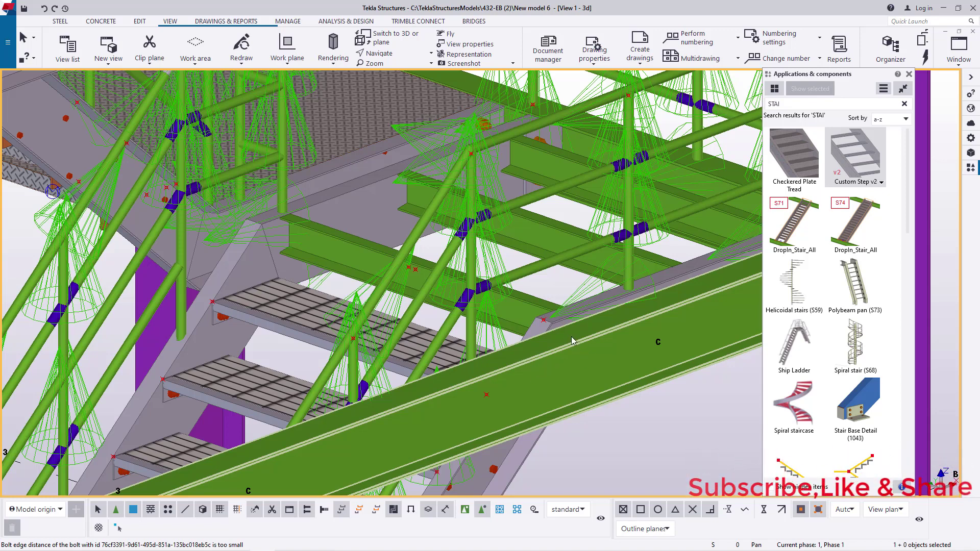
left_click(868, 156)
double_click(869, 155)
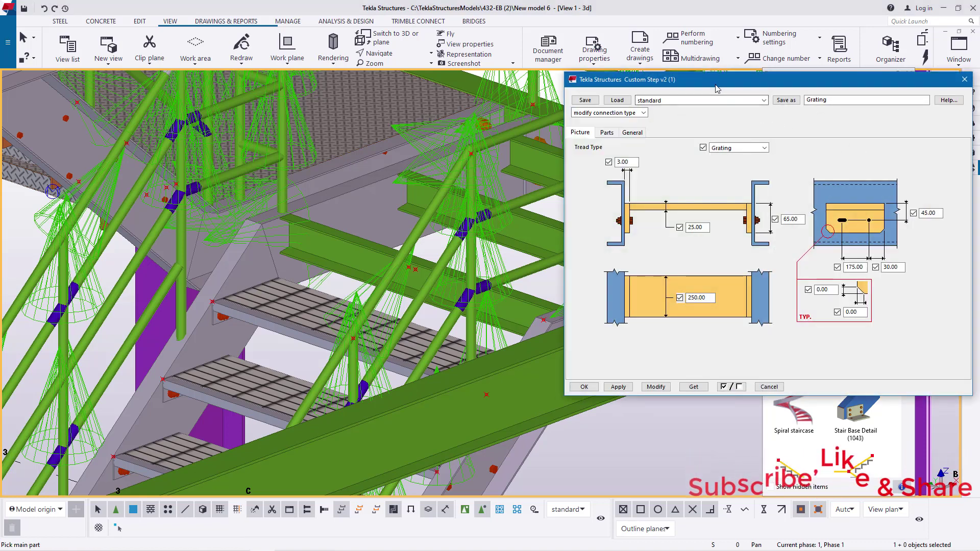
left_click_drag(716, 86, 721, 96)
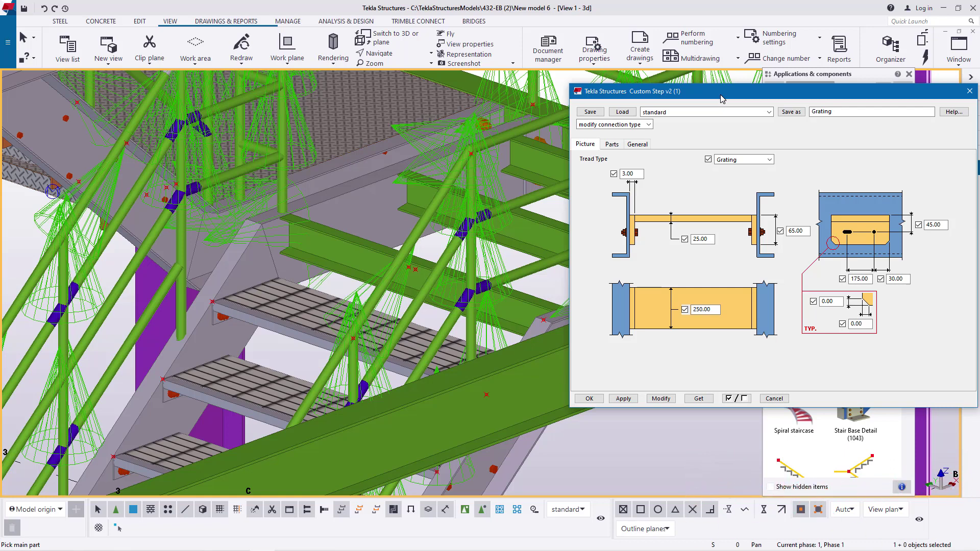
left_click(767, 112)
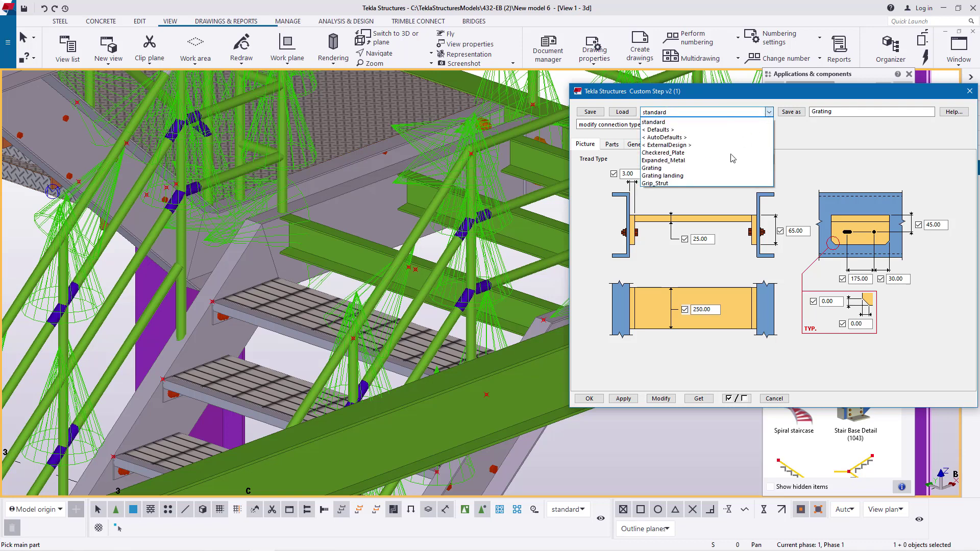
left_click(686, 175)
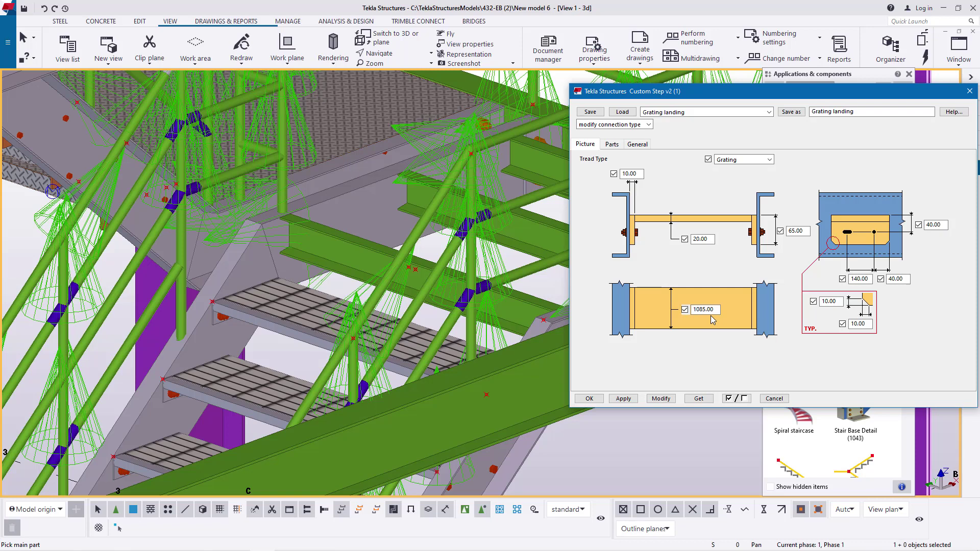
Assign the near landing stringer as main part and the far landing stringer as the only secondary part for the landing grating
middle_click_drag(536, 326, 693, 345, "ctrl")
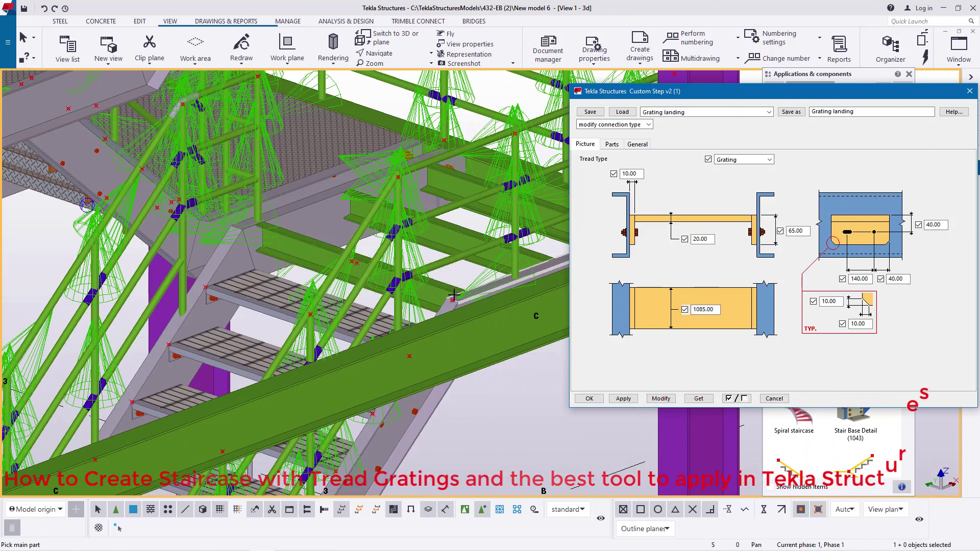
scroll(452, 301, "up", 2)
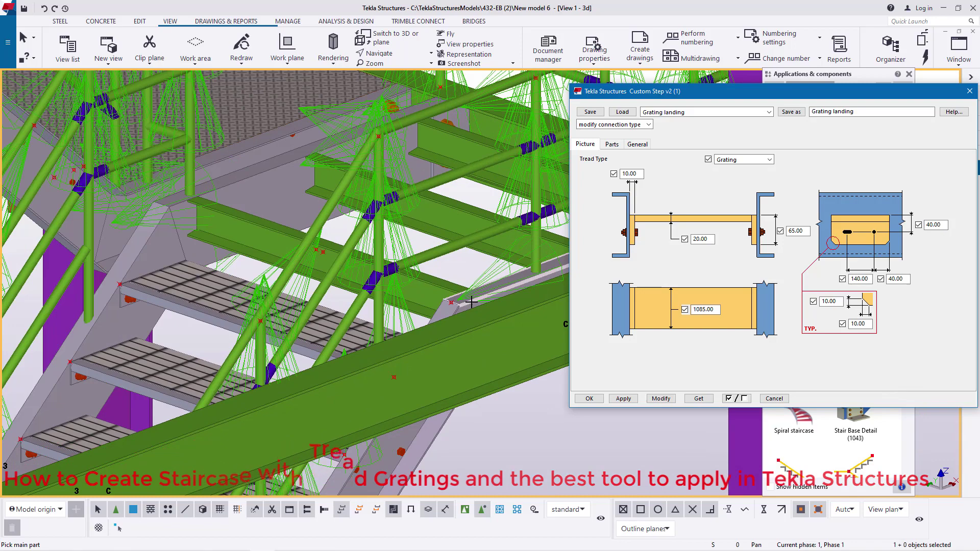
scroll(470, 302, "up", 2)
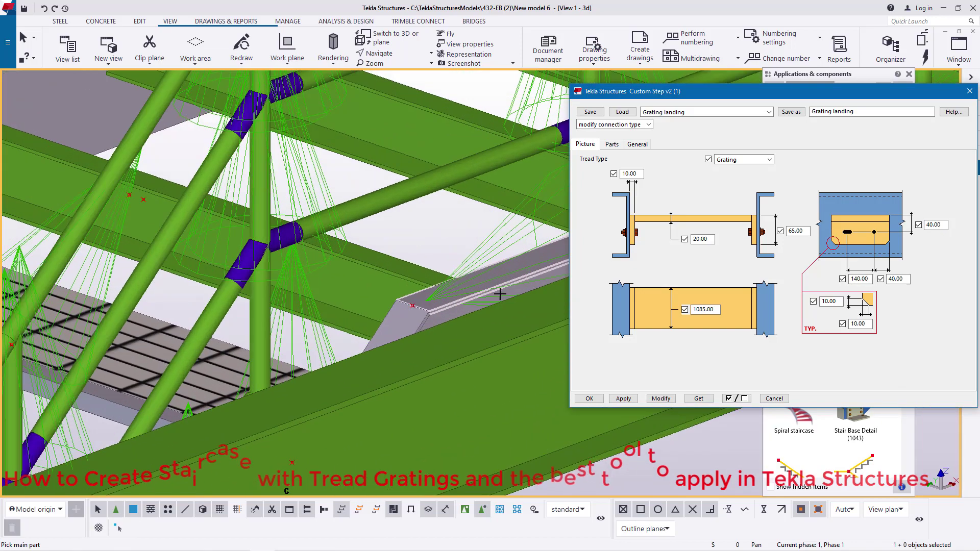
left_click(545, 271)
left_click(545, 271)
middle_click_drag(545, 271, 277, 190)
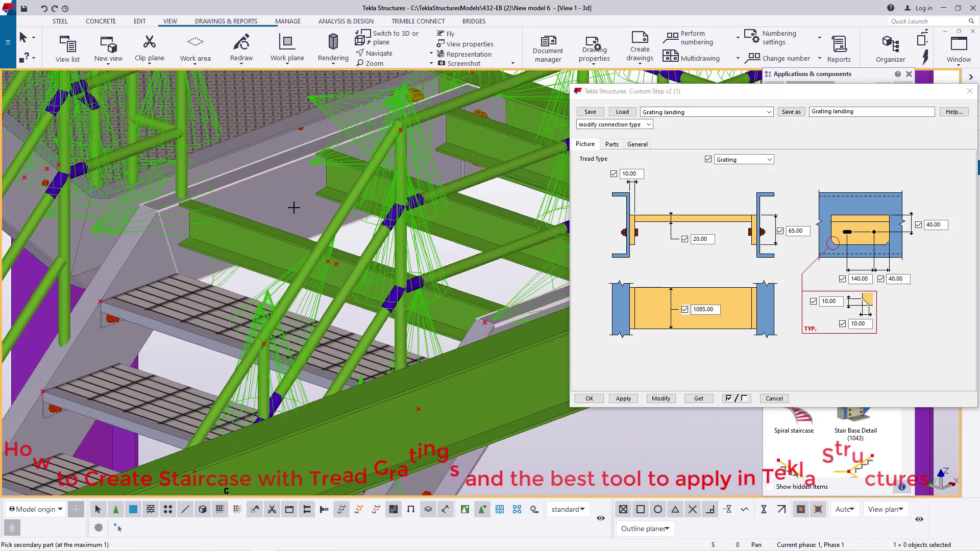
middle_click(273, 185)
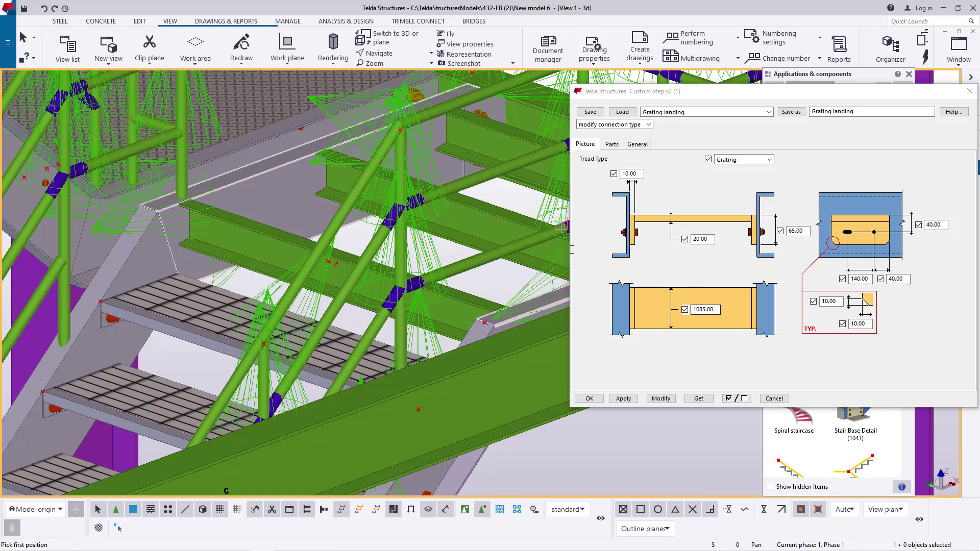
Try to place the landing grating between the upper corners of the near and far landing stringers, and end the command
scroll(439, 310, "up", 5)
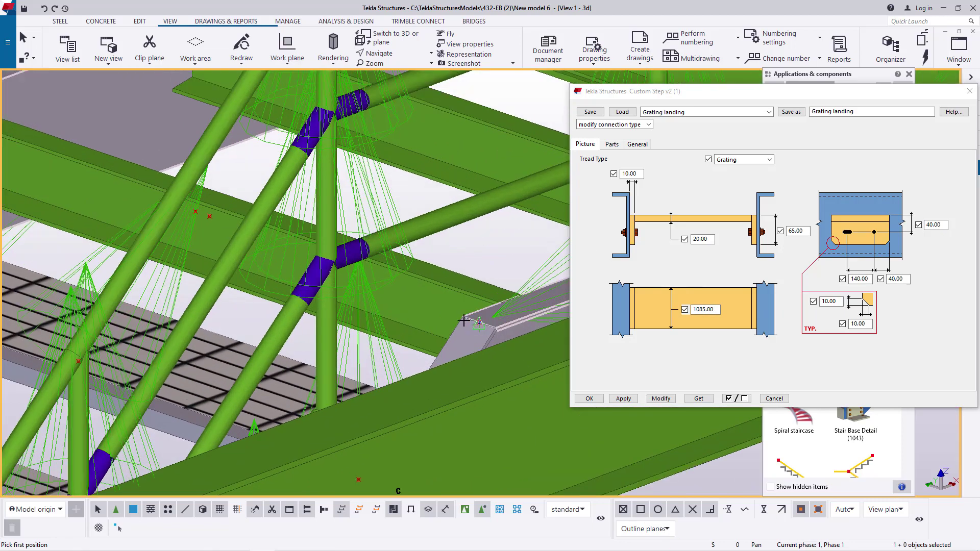
left_click(465, 319)
scroll(466, 319, "down", 4)
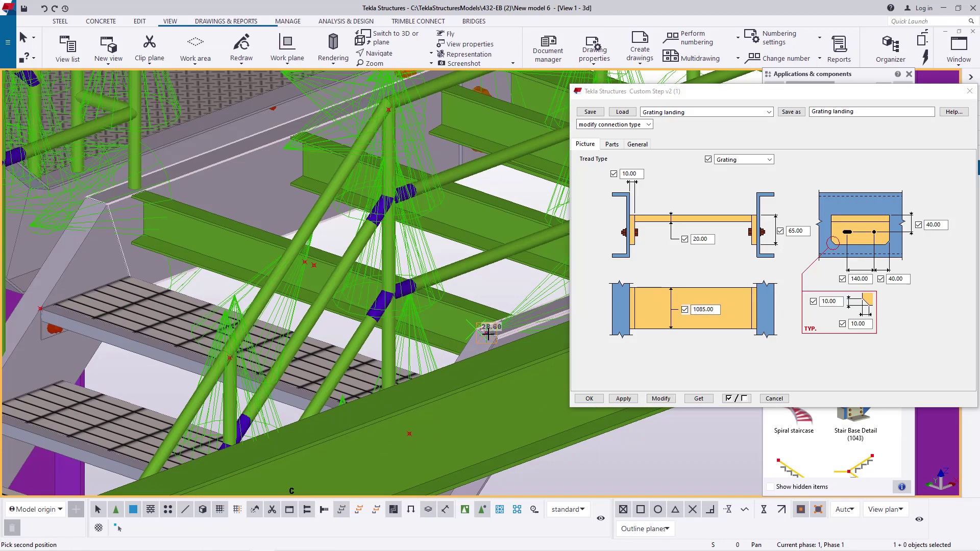
scroll(185, 227, "up", 10)
left_click(219, 246)
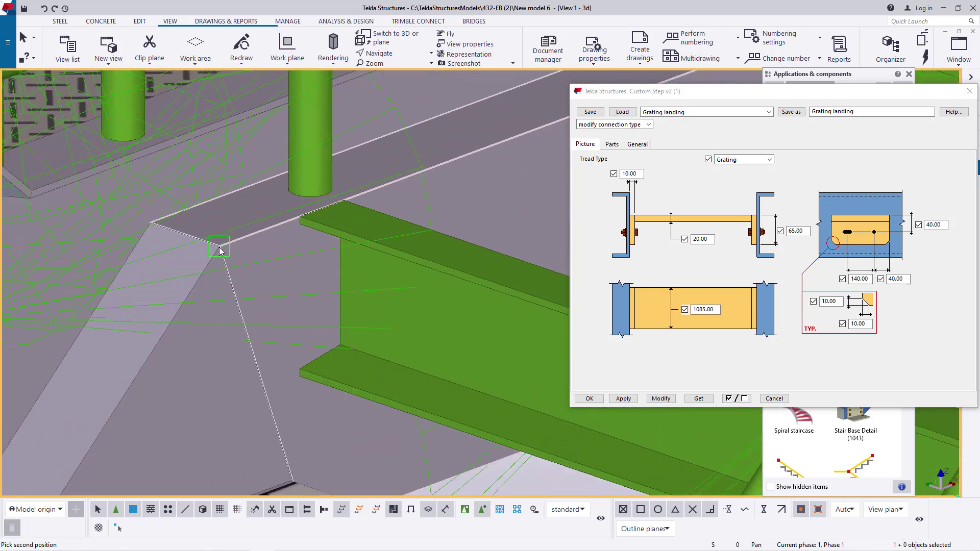
scroll(311, 283, "down", 6)
scroll(311, 283, "up", 3)
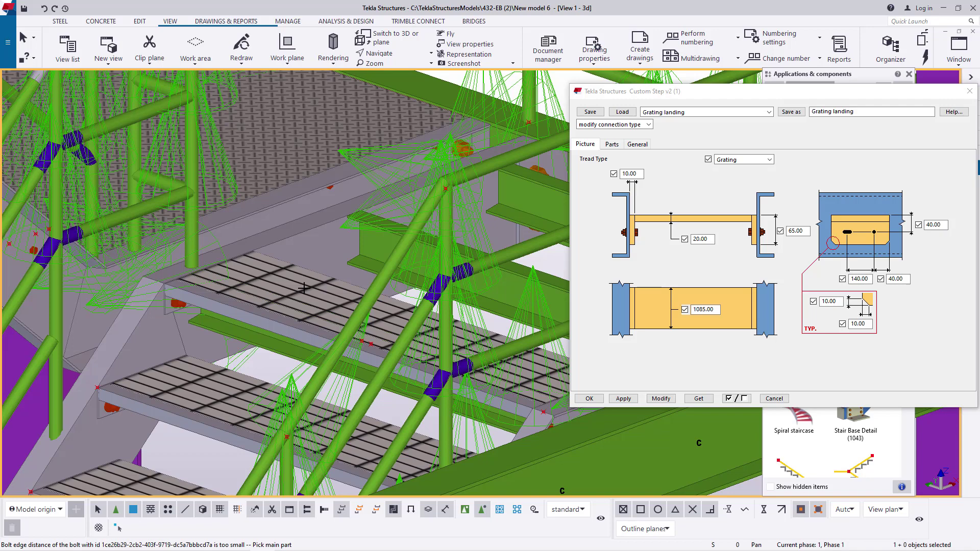
right_click(296, 294)
left_click(312, 303)
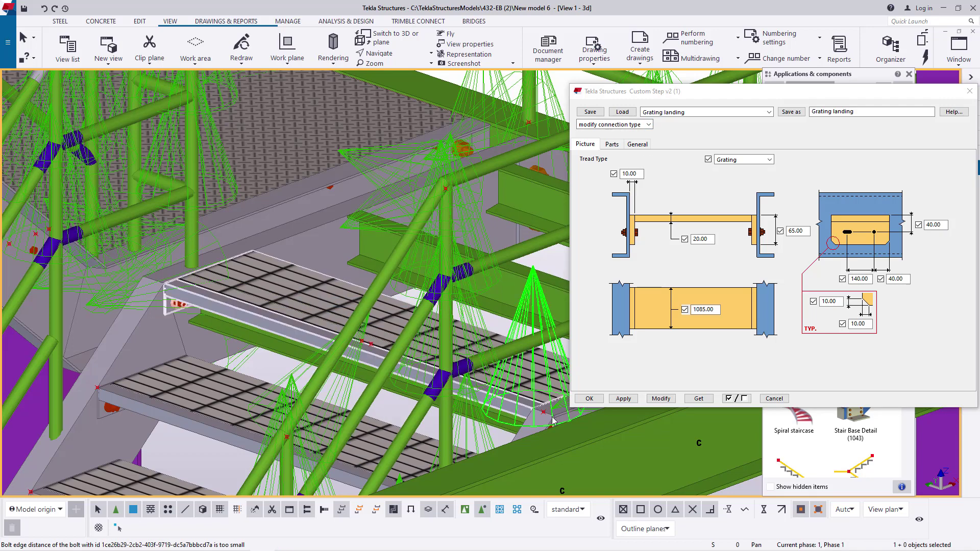
Enable component selection and delete the grating just placed at the landing edge
left_click(466, 513)
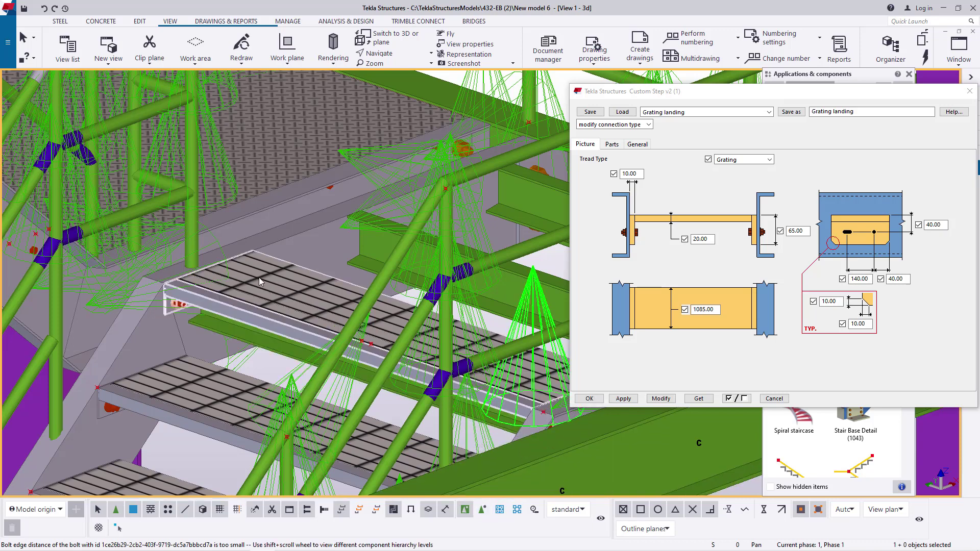
key("Delete")
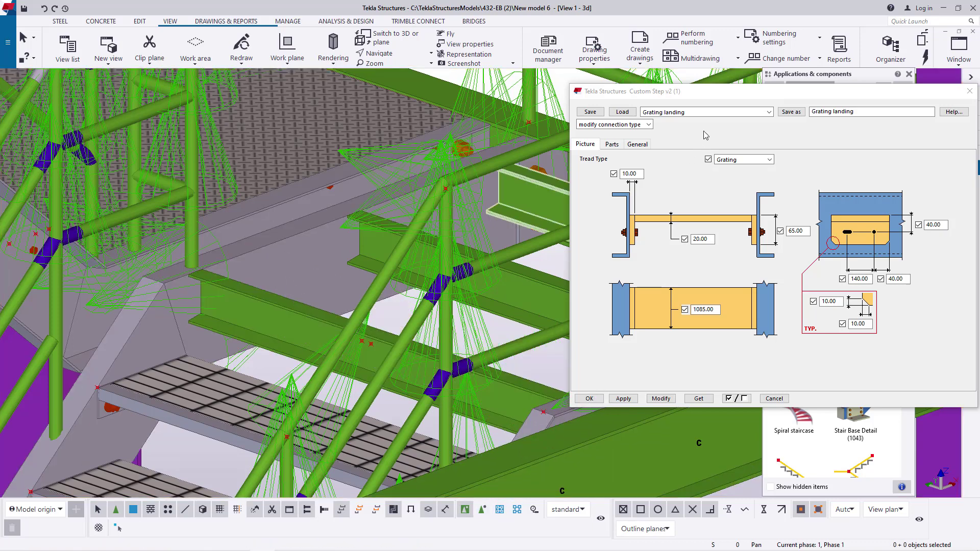
Reopen the Custom Step v2 settings, load the saved Grating landing properties and accept them for placement
left_click(627, 113)
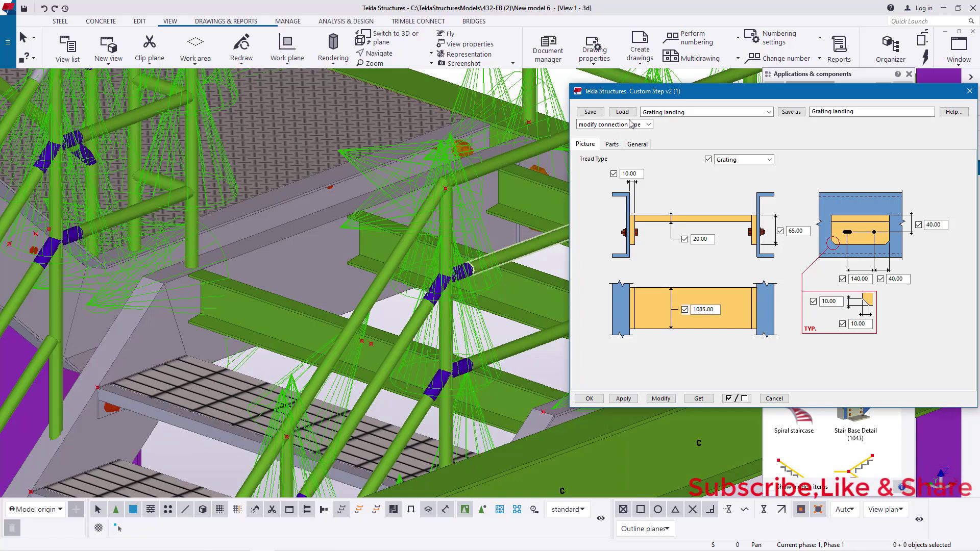
left_click(969, 90)
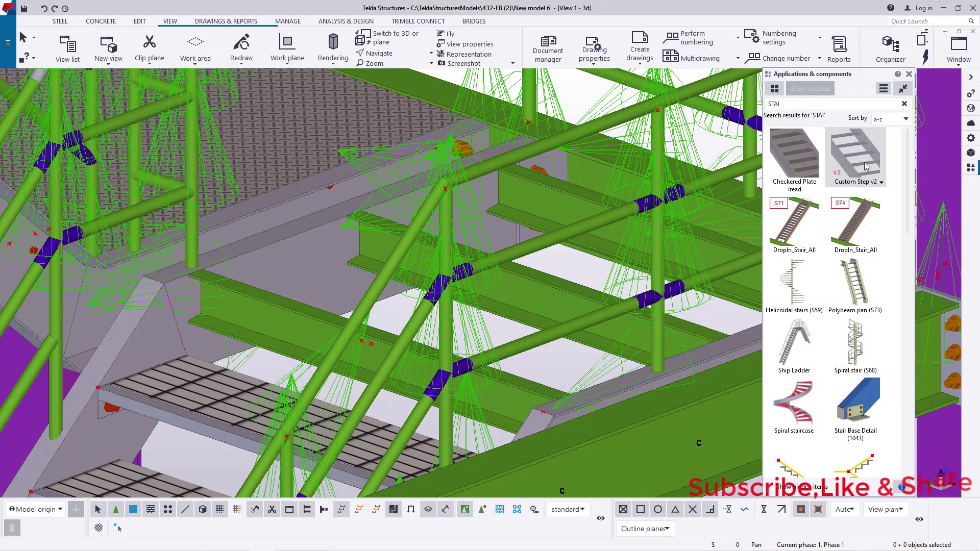
left_click(864, 164)
left_click(864, 164)
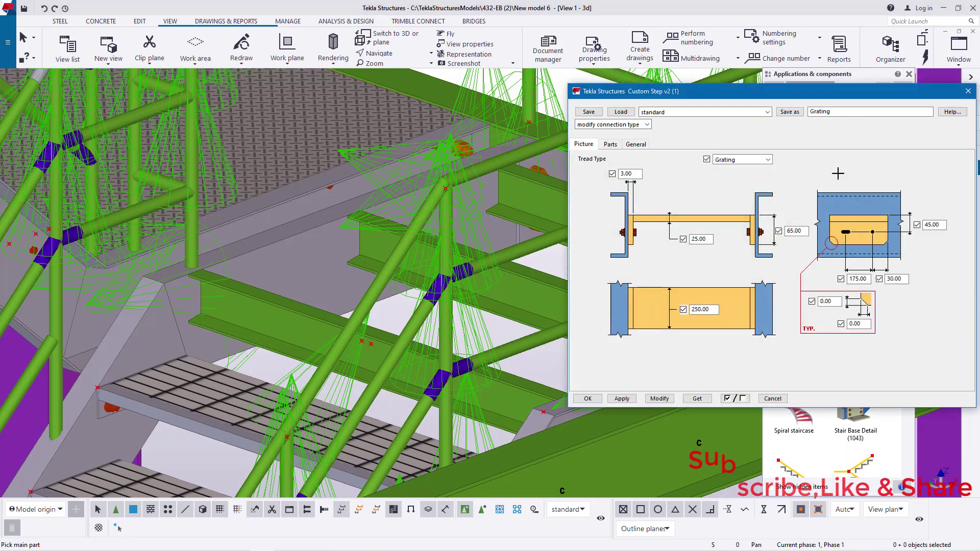
left_click(766, 112)
left_click(658, 176)
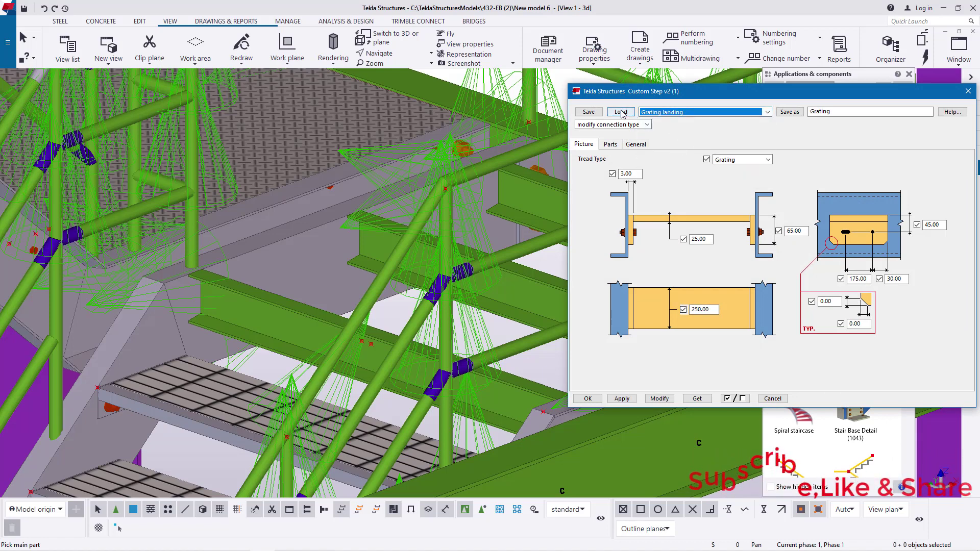
left_click(621, 113)
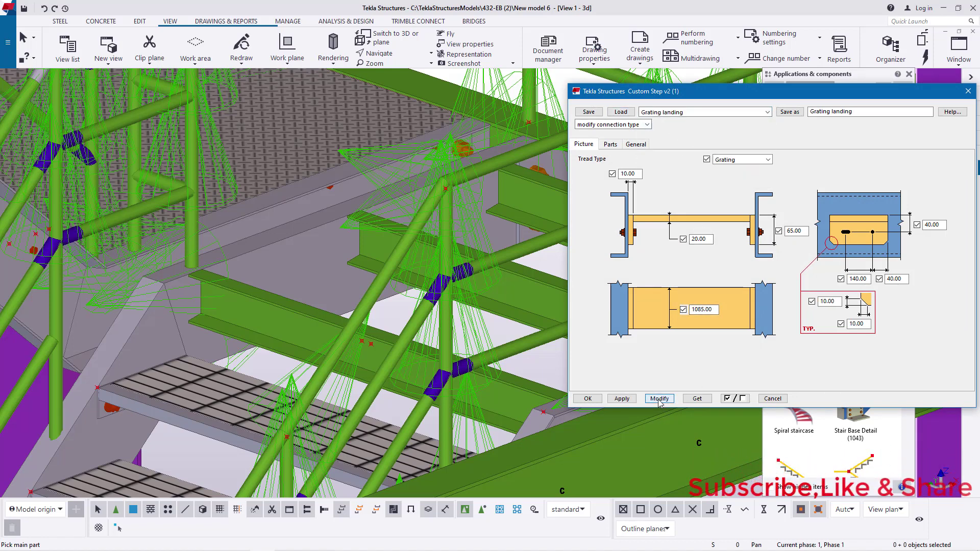
left_click(588, 399)
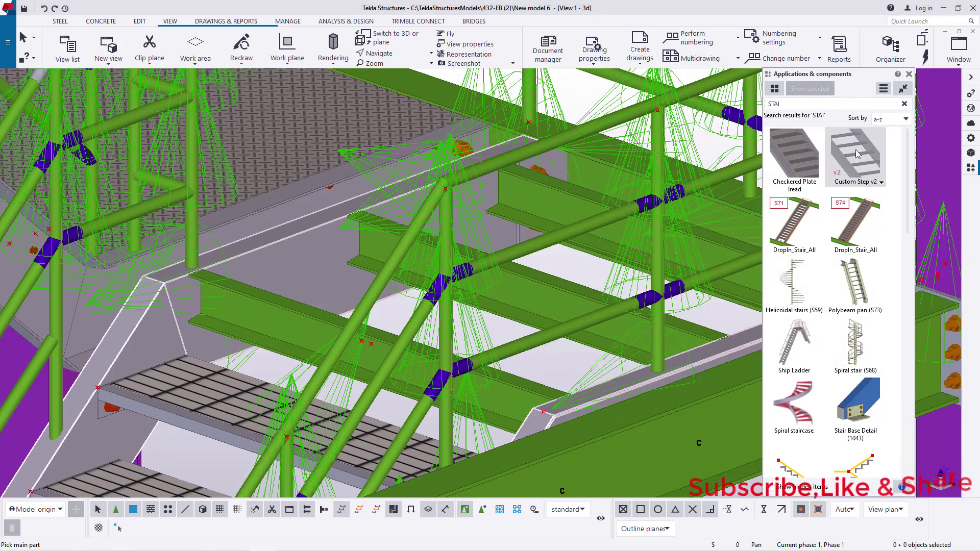
Enable selection of objects in components, then assign the near landing stringer as main part and the far landing stringer as secondary part
scroll(370, 413, "up", 3)
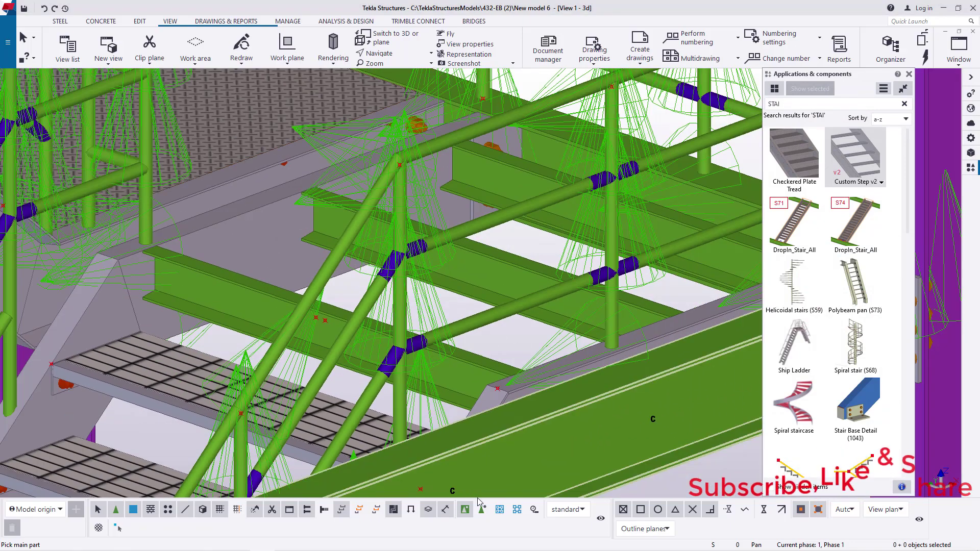
left_click(483, 510)
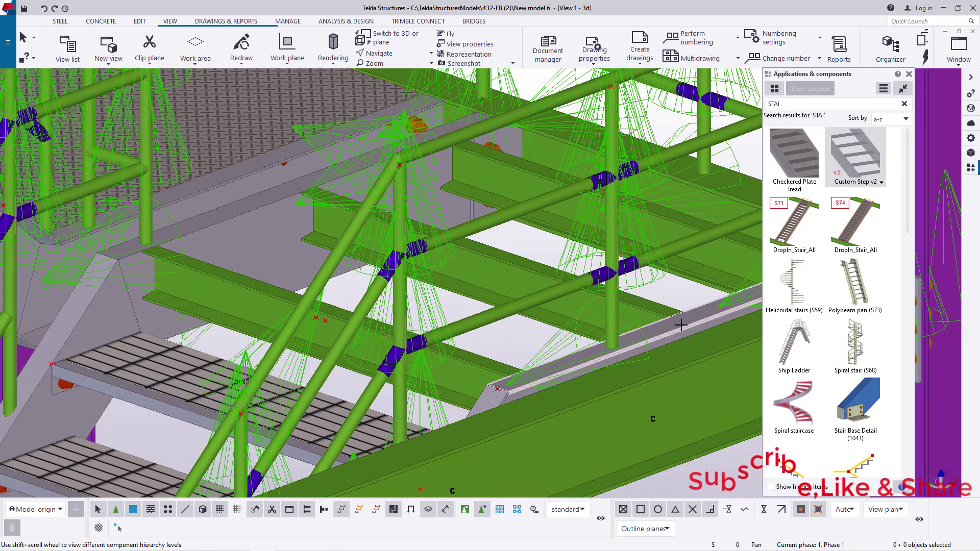
left_click(680, 325)
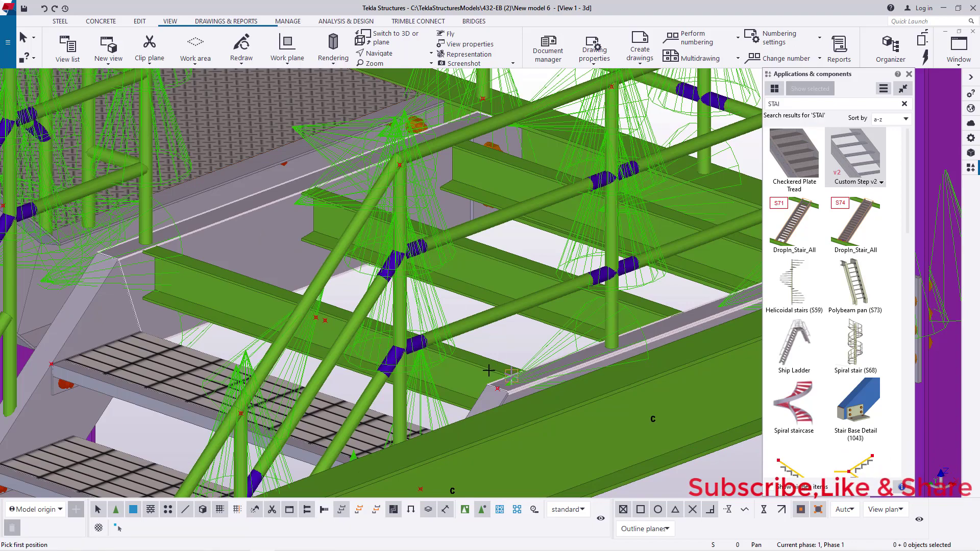
Place the landing grating from the near stringer's upper corner to the far stringer's upper corner, and end the command
scroll(488, 371, "up", 3)
left_click(475, 397)
scroll(635, 376, "down", 3)
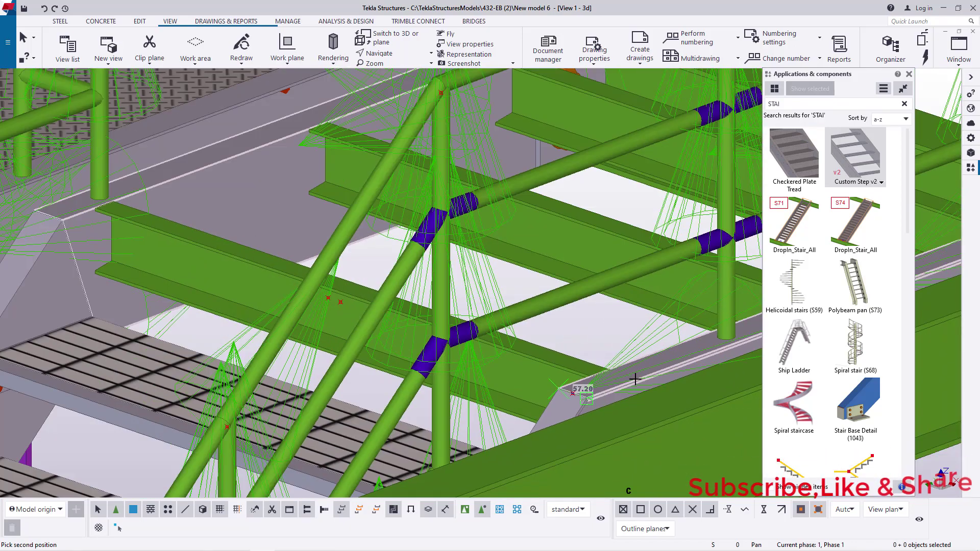
scroll(230, 291, "up", 5)
scroll(282, 258, "up", 3)
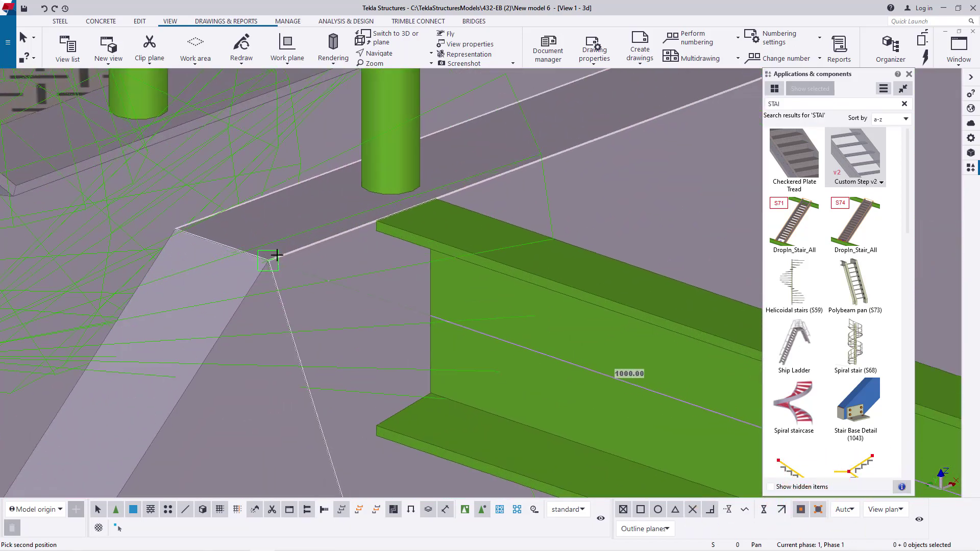
left_click(266, 258)
scroll(307, 266, "down", 5)
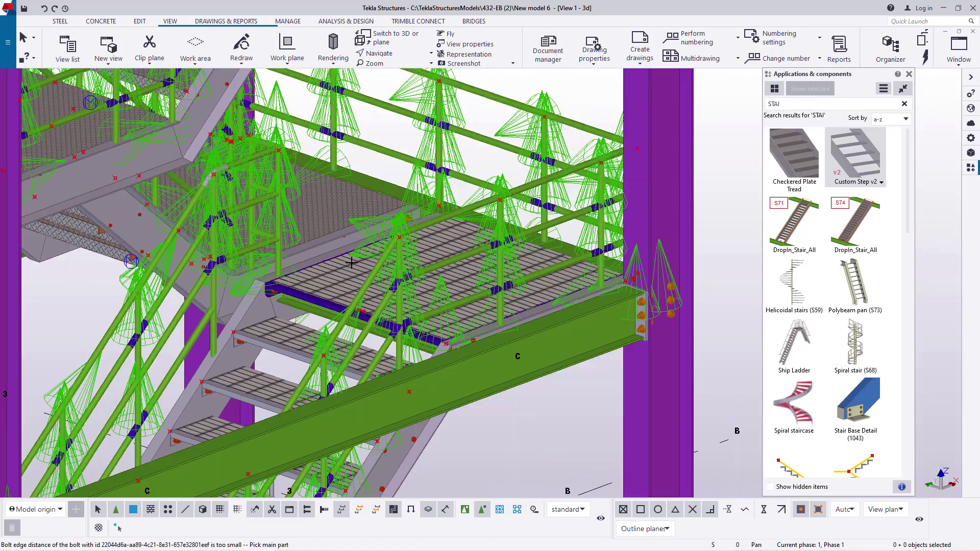
right_click(351, 262)
left_click(376, 266)
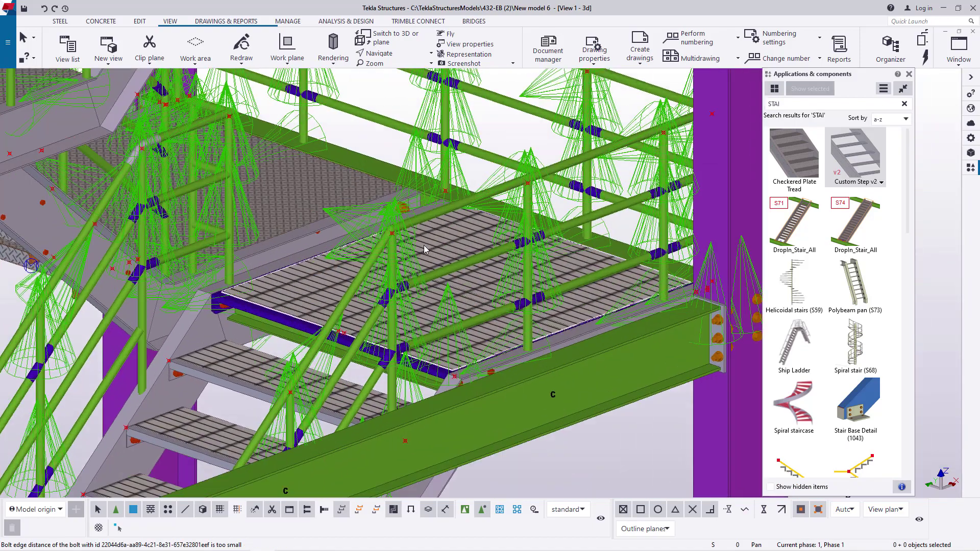
Examine the new landing grating and the grating treads along the flight from several angles and distances
scroll(424, 245, "up", 5)
left_click(394, 89)
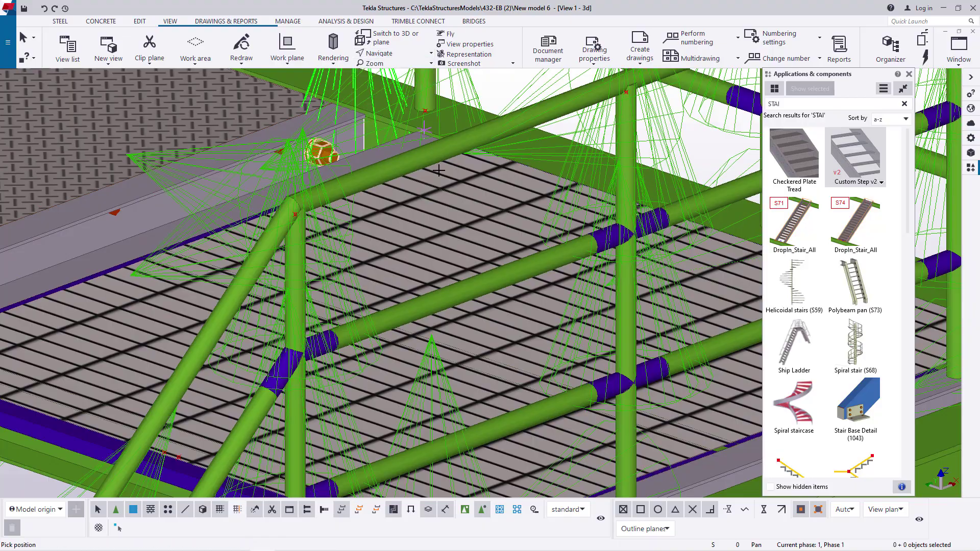
scroll(472, 267, "down", 5)
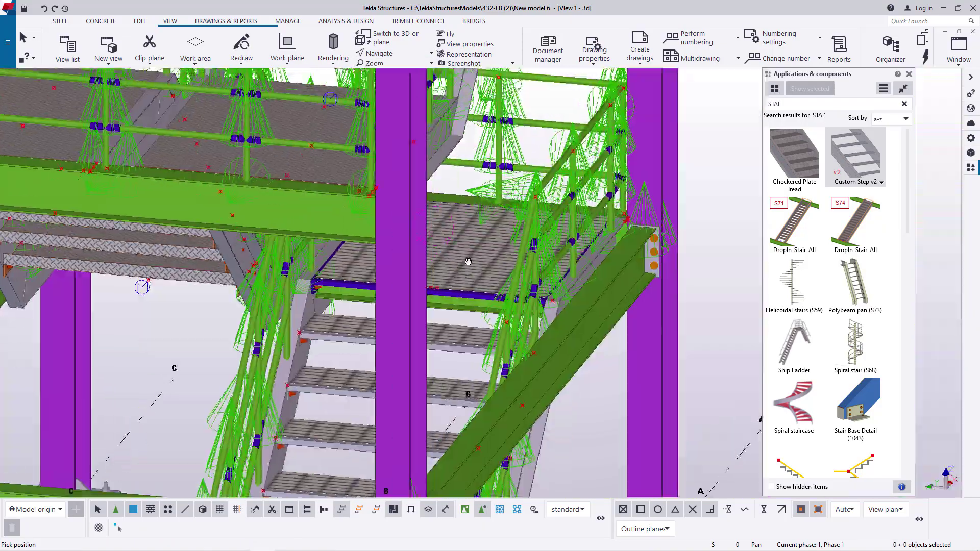
scroll(441, 272, "down", 3)
scroll(434, 273, "up", 3)
scroll(428, 275, "down", 3)
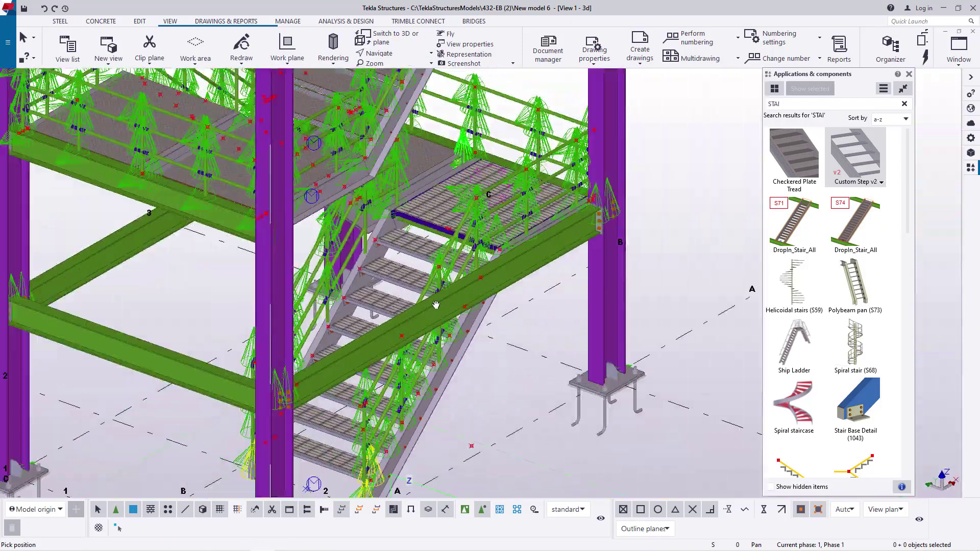
scroll(419, 280, "up", 1)
scroll(419, 280, "up", 5)
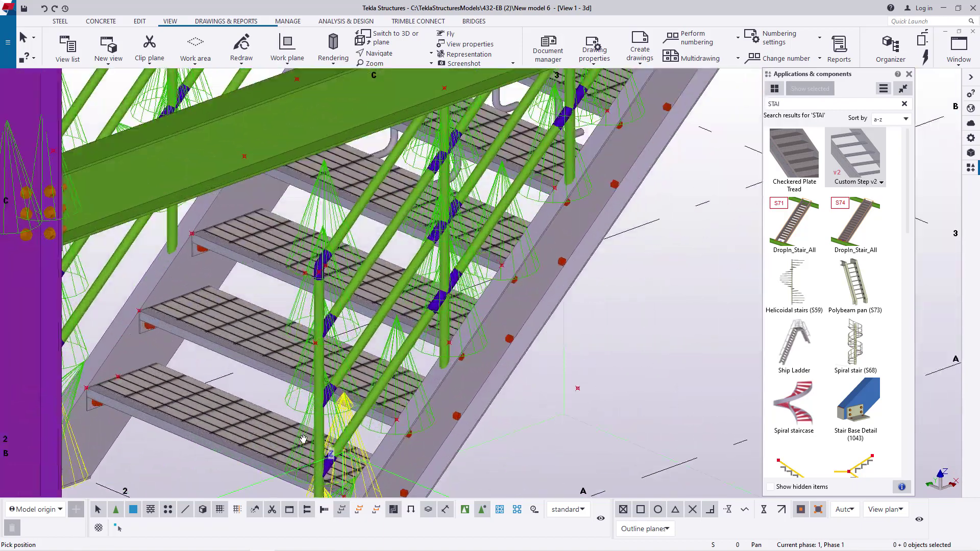
scroll(341, 417, "down", 2)
scroll(338, 326, "up", 5)
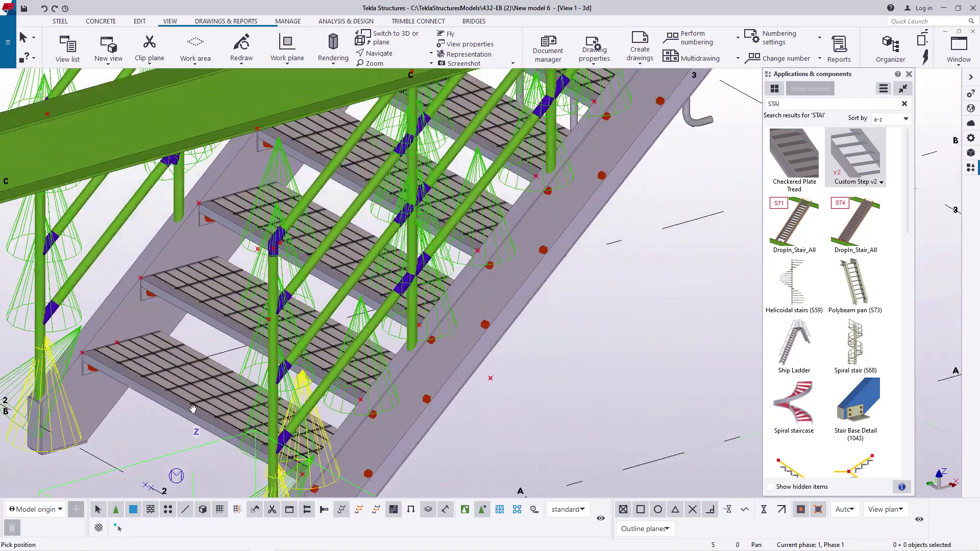
scroll(337, 323, "down", 2)
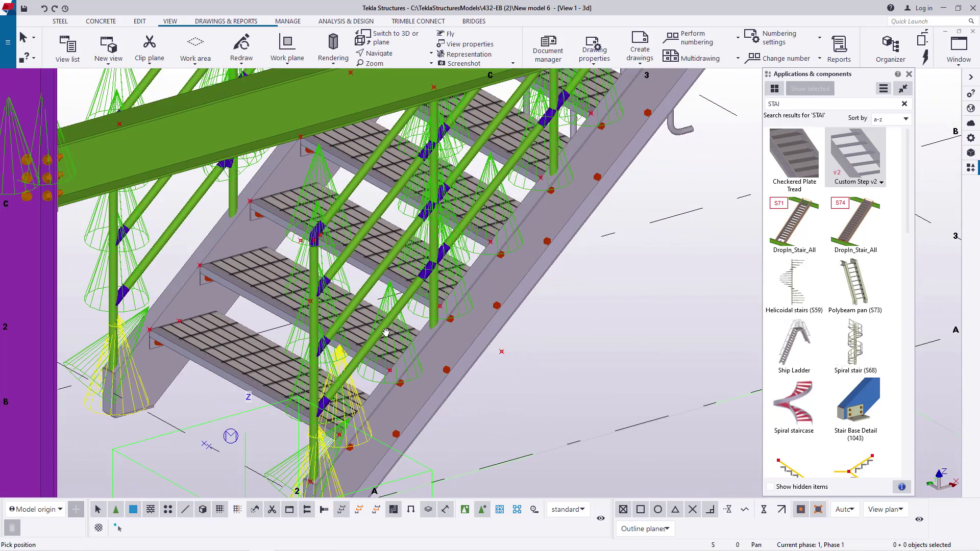
scroll(386, 332, "up", 5)
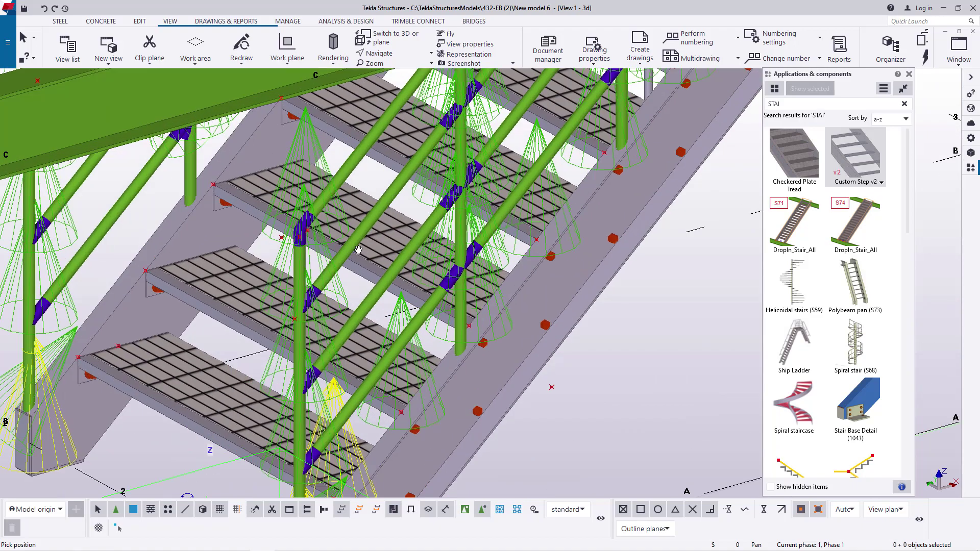
scroll(356, 383, "down", 4)
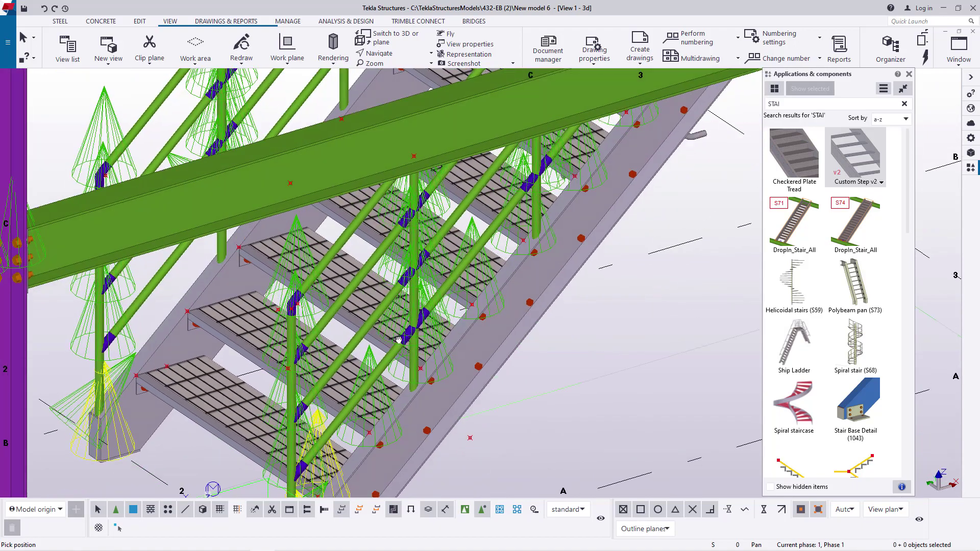
right_click(627, 252)
left_click(627, 252)
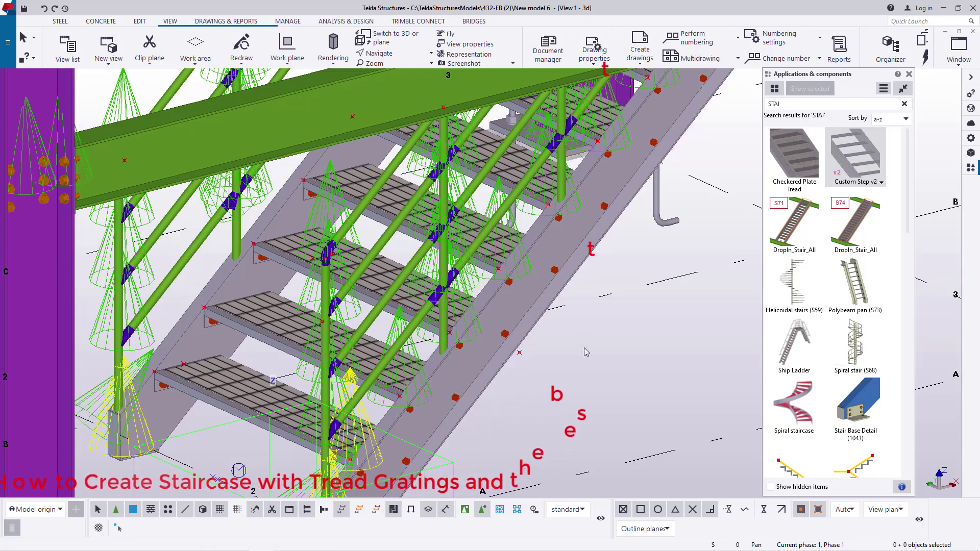
scroll(384, 412, "down", 2)
scroll(383, 412, "down", 2)
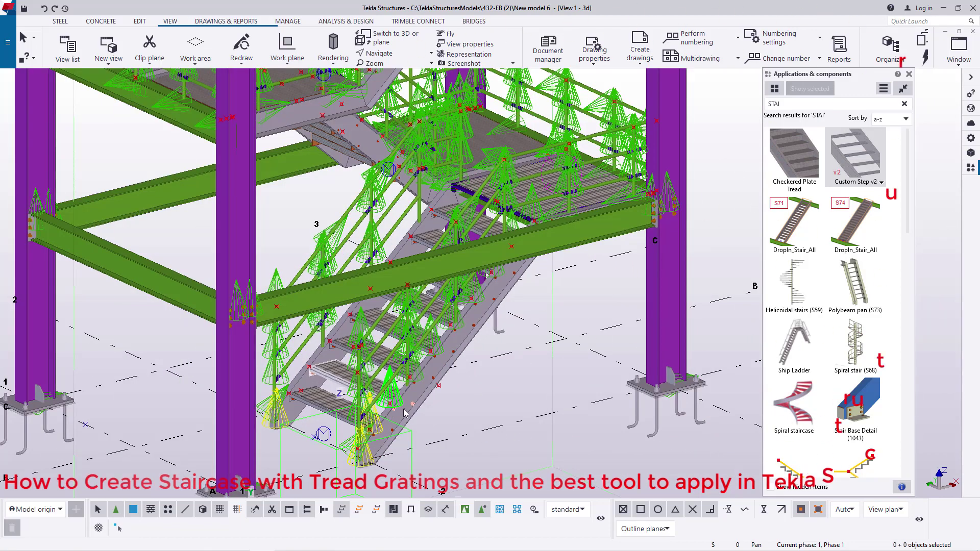
scroll(497, 214, "up", 4)
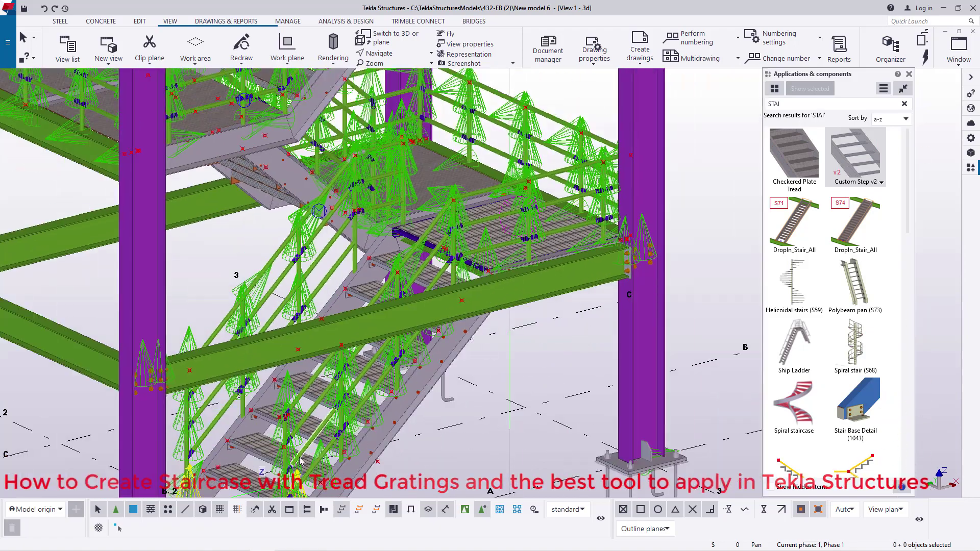
scroll(443, 194, "up", 2)
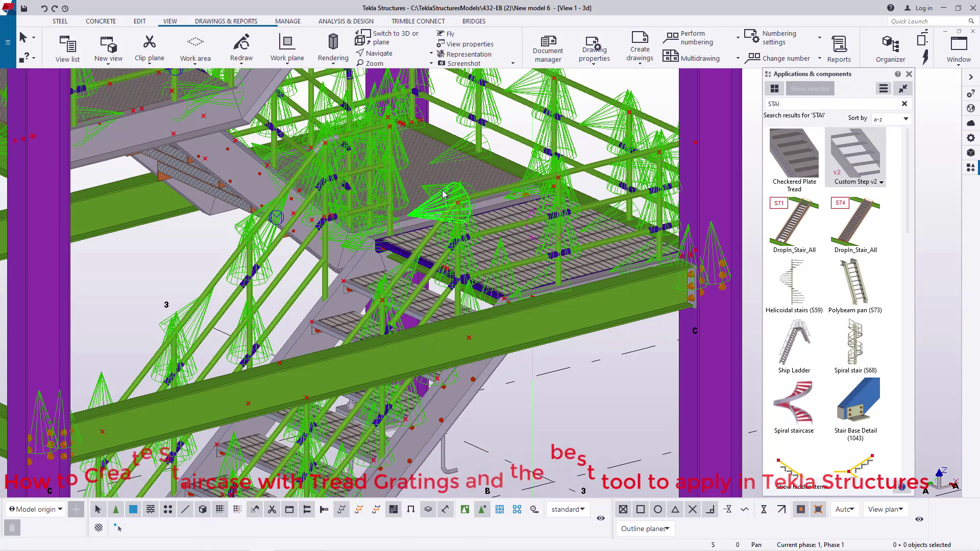
scroll(447, 192, "down", 3)
scroll(439, 306, "up", 5)
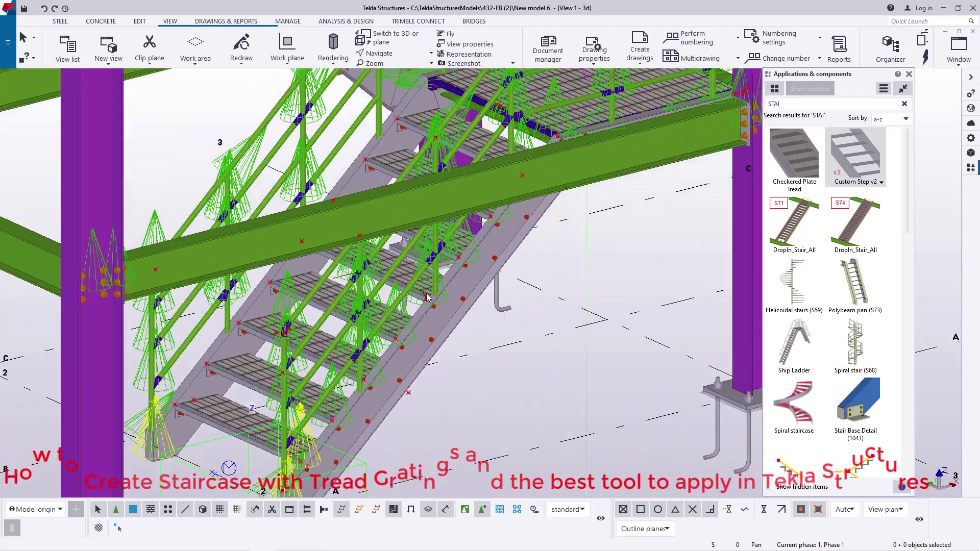
Inspect the landing grating's bolted connection to the stringer from underneath
left_click(411, 61)
left_click(388, 109)
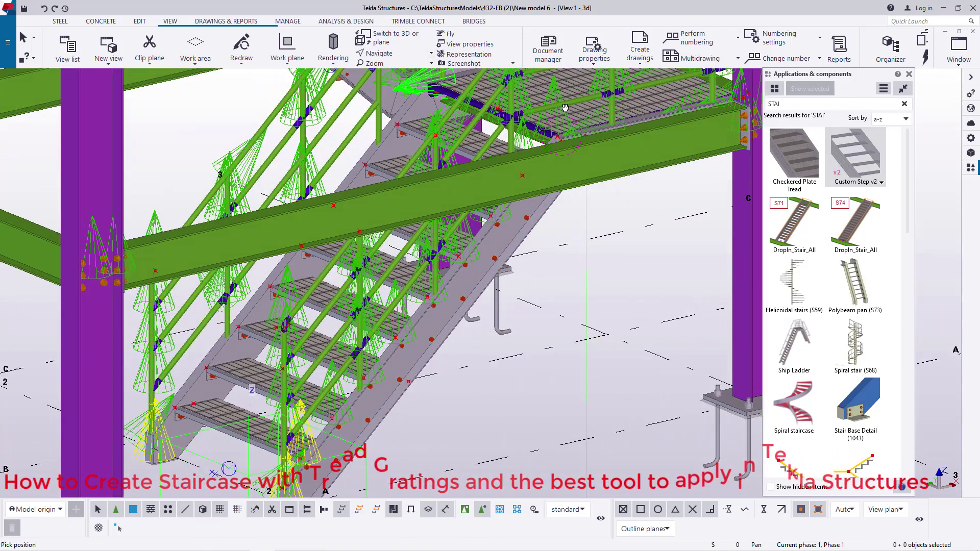
left_click_drag(561, 144, 547, 97)
scroll(679, 229, "up", 5)
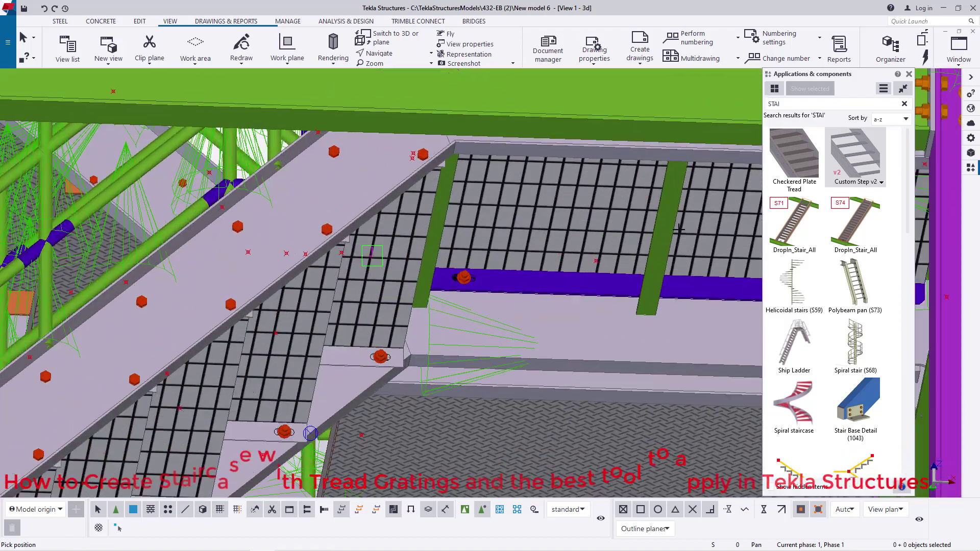
scroll(548, 301, "up", 8)
right_click(441, 271)
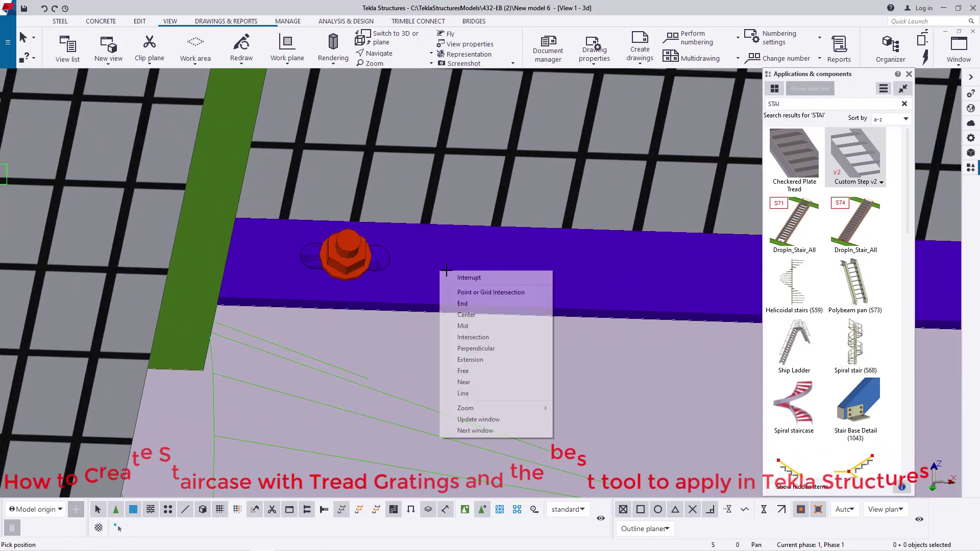
left_click(468, 278)
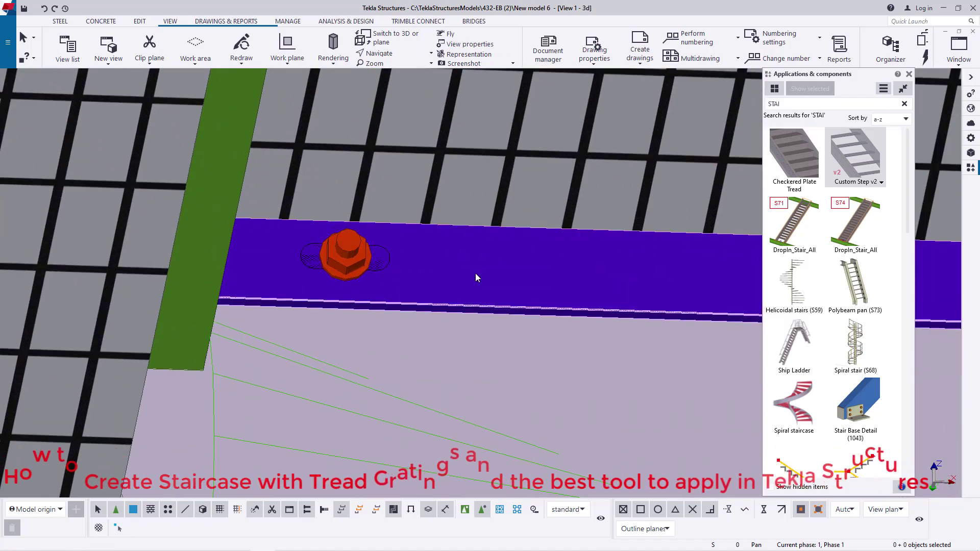
scroll(475, 273, "down", 10)
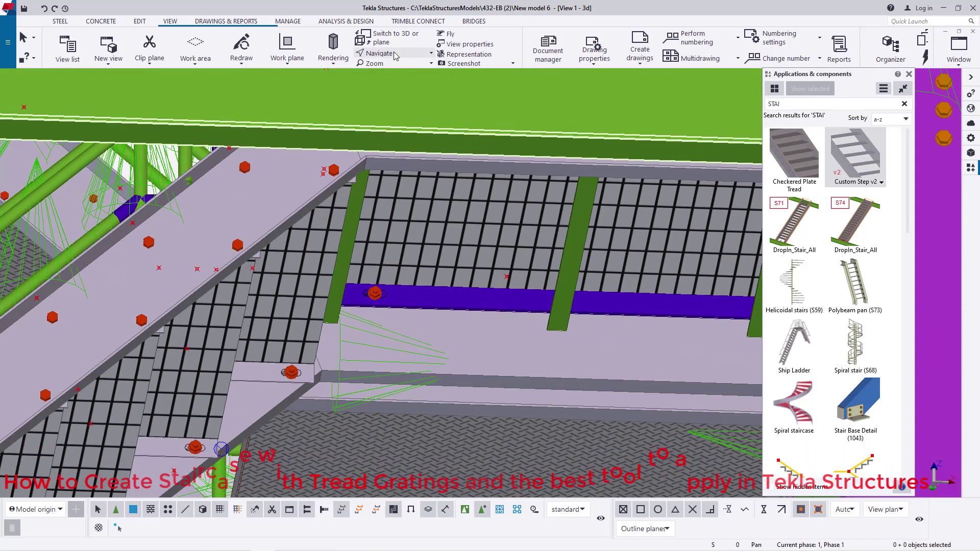
Review the completed staircase and landing from above, from the treads up close to the whole structure
left_click(431, 53)
left_click(415, 108)
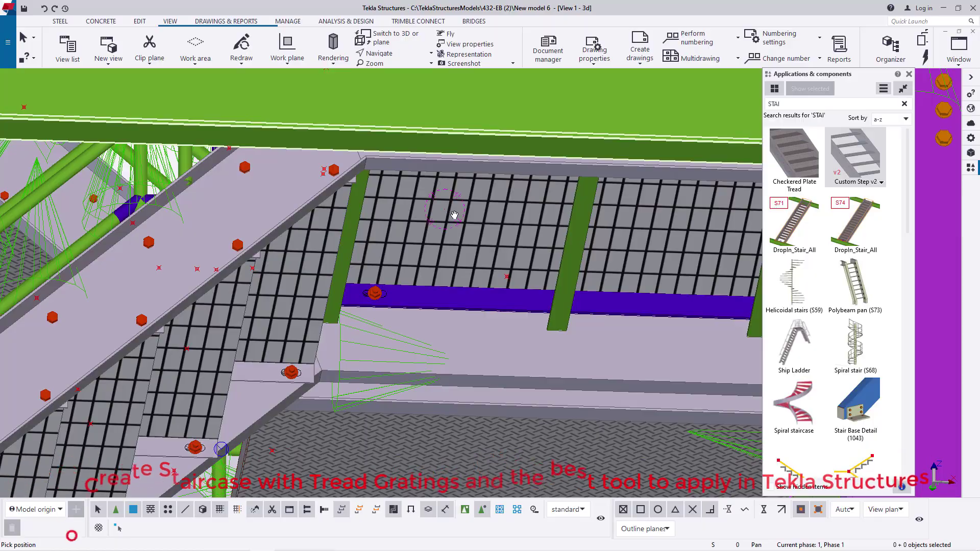
middle_click_drag(444, 204, 458, 289)
scroll(494, 301, "down", 8)
scroll(458, 290, "up", 5)
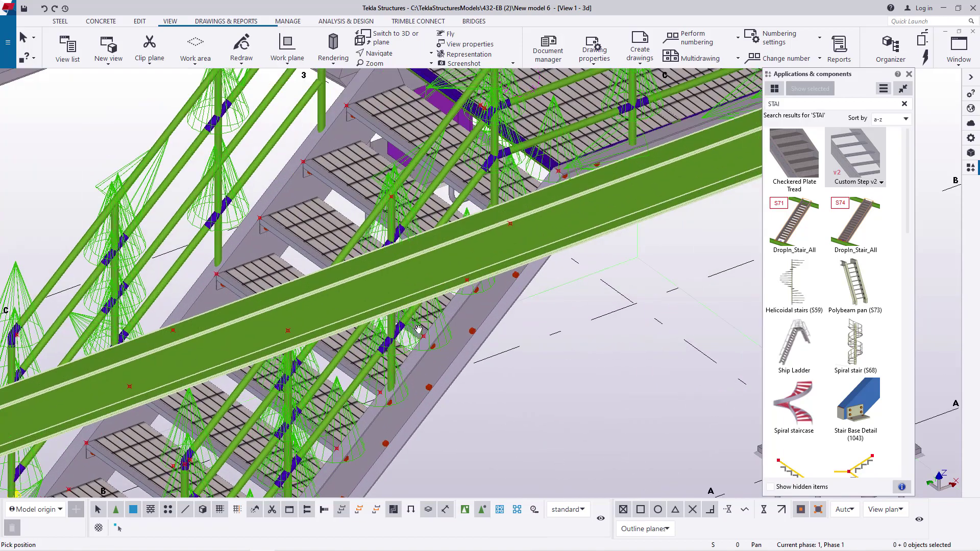
middle_click_drag(424, 322, 422, 318, "ctrl")
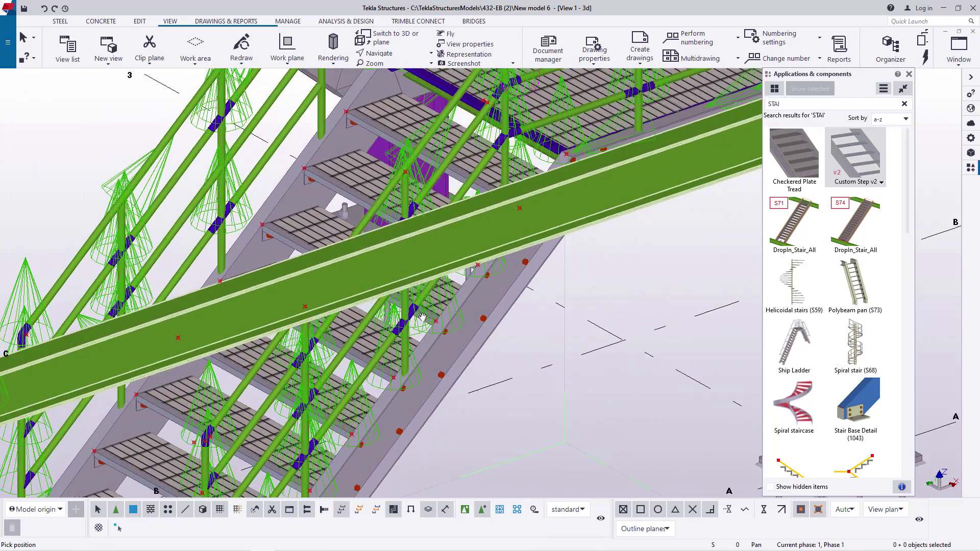
scroll(423, 318, "down", 5)
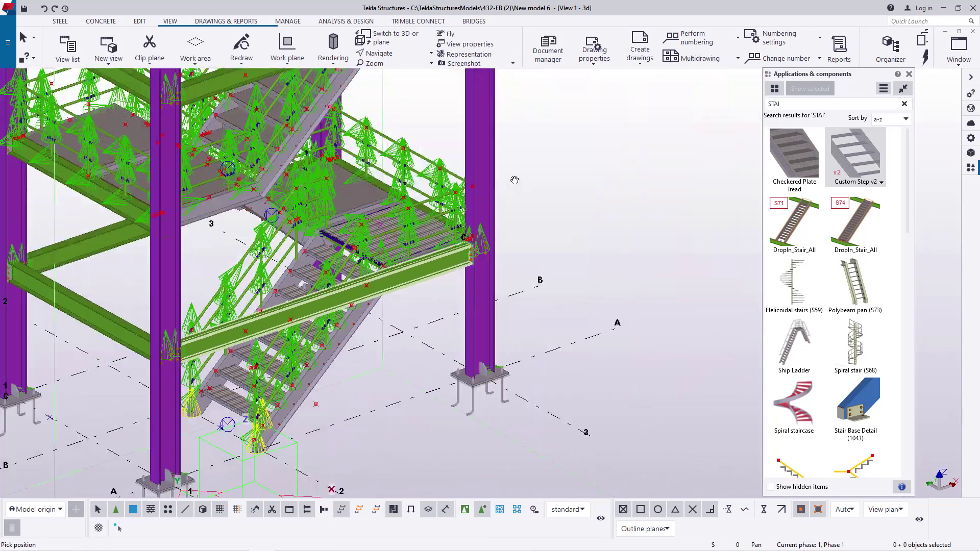
End the active pan command and close the component catalog
right_click(520, 177)
left_click(540, 184)
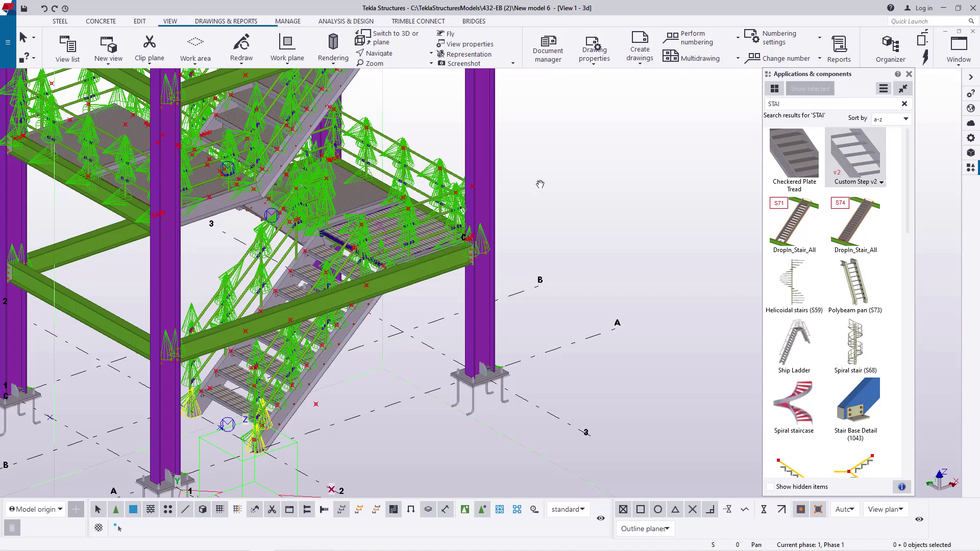
left_click(908, 74)
Create a single-part drawing of the W250X38.5 column beside the landing grating
left_click(494, 143)
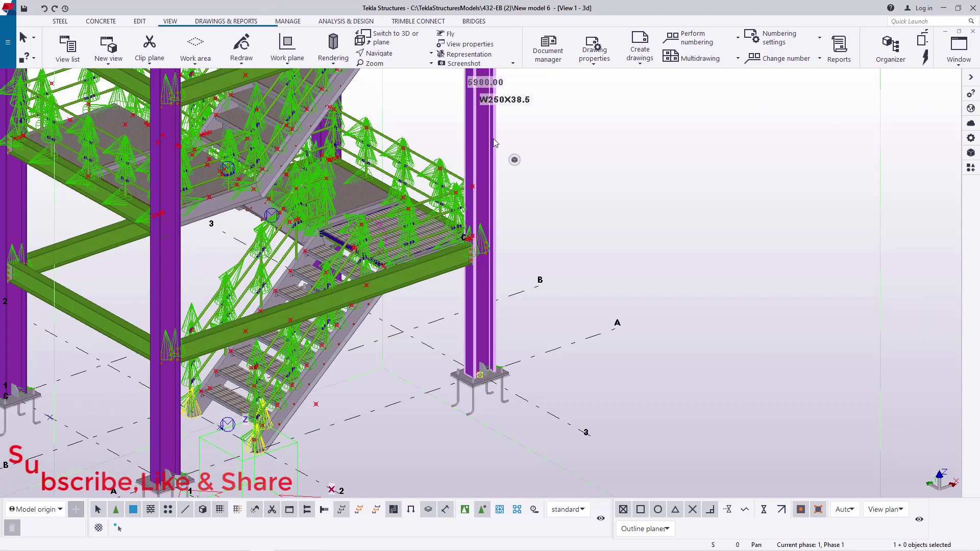
right_click(494, 143)
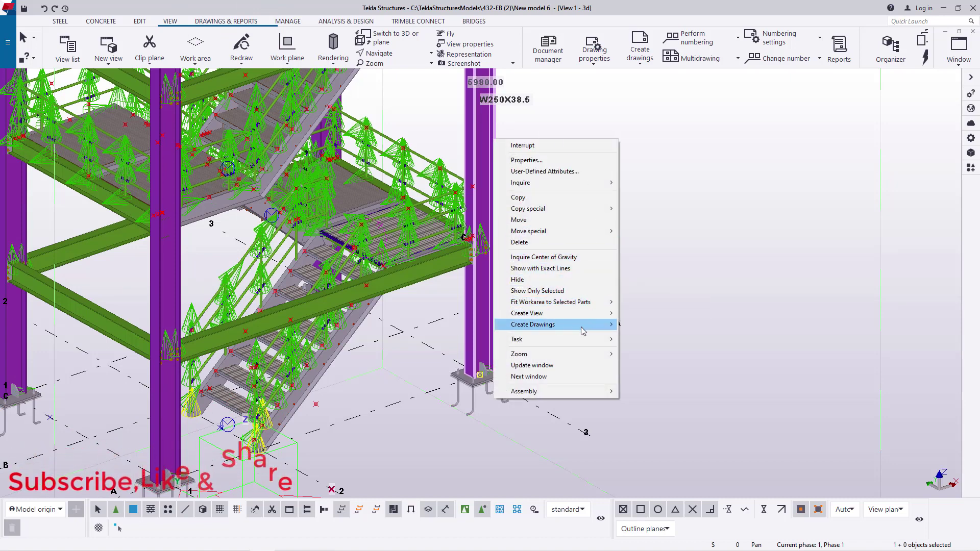
mouse_move(583, 332)
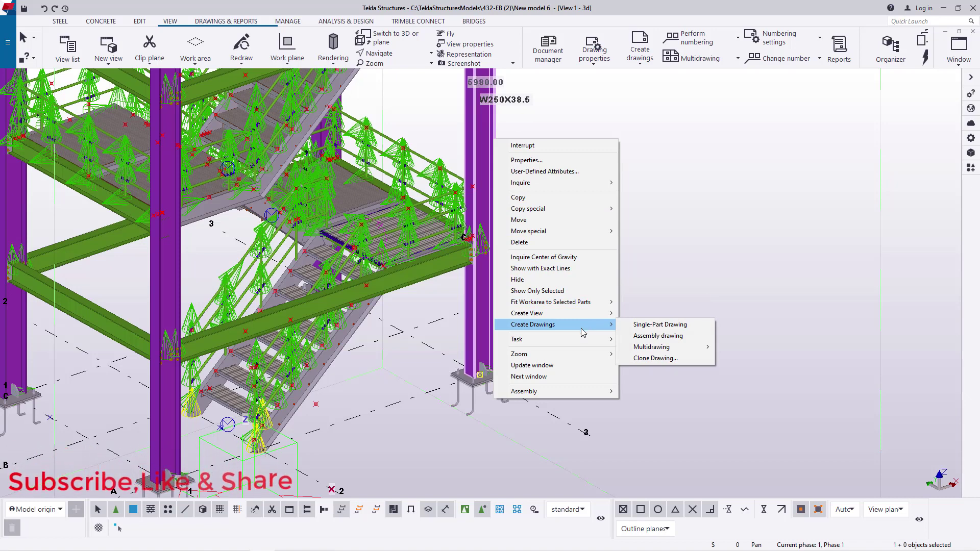
left_click(647, 325)
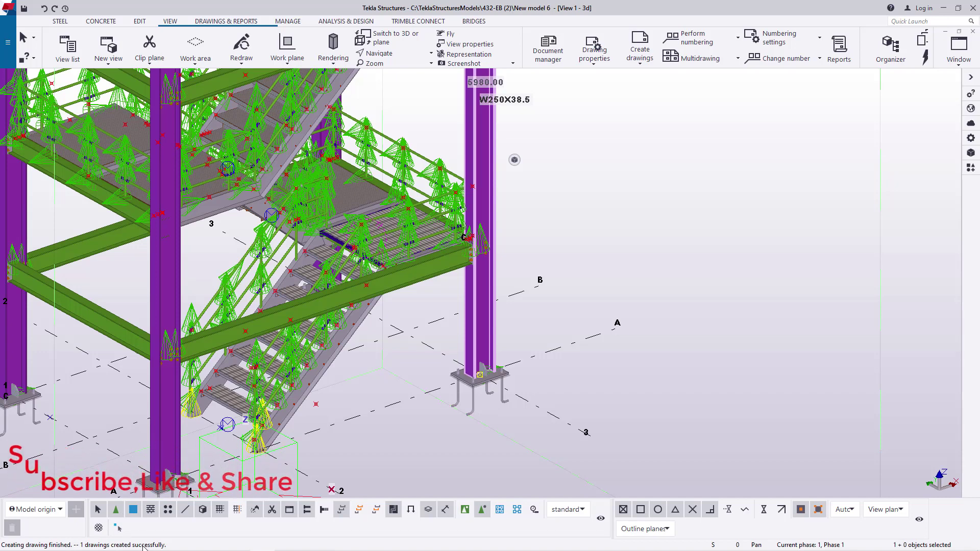
Open the column's single-part drawing C6 from the Document manager and minimize the manager
left_click(234, 24)
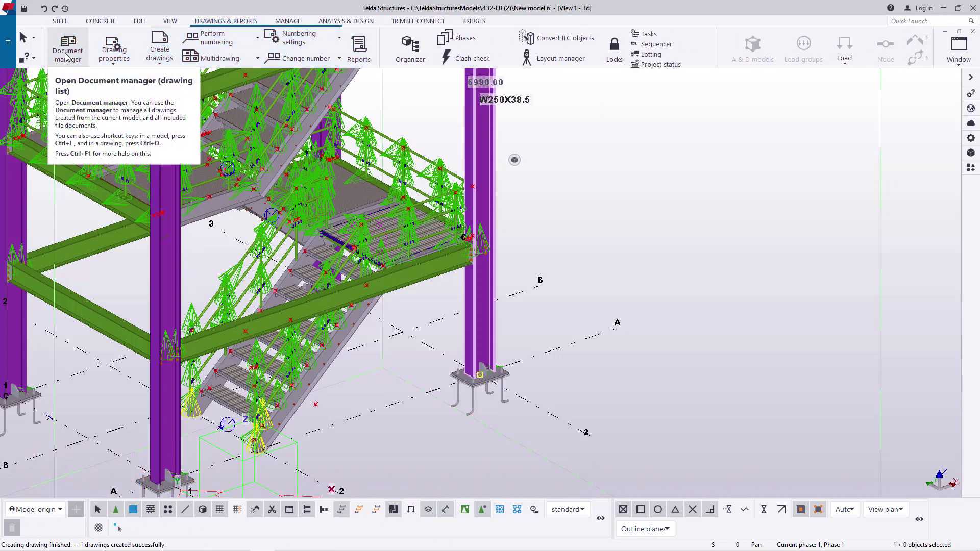
left_click(66, 56)
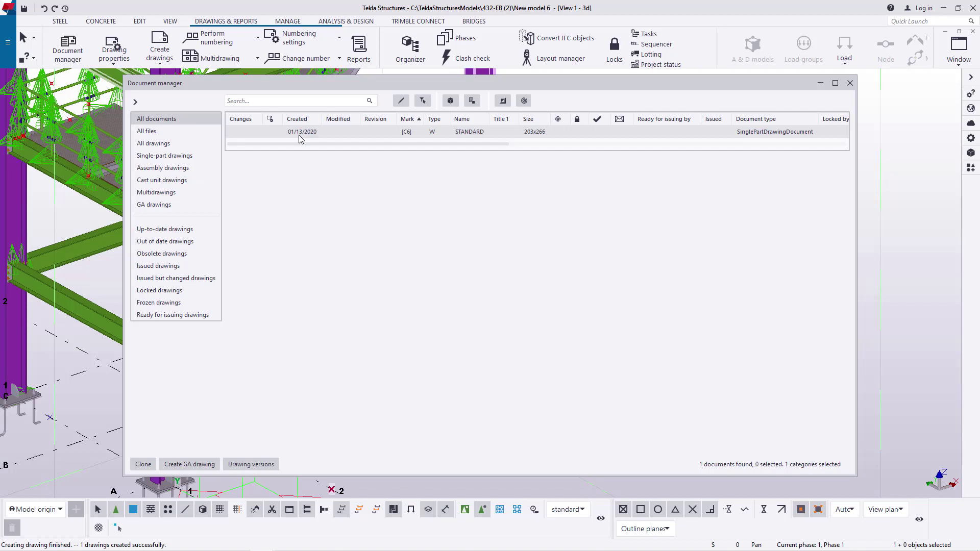
left_click(351, 135)
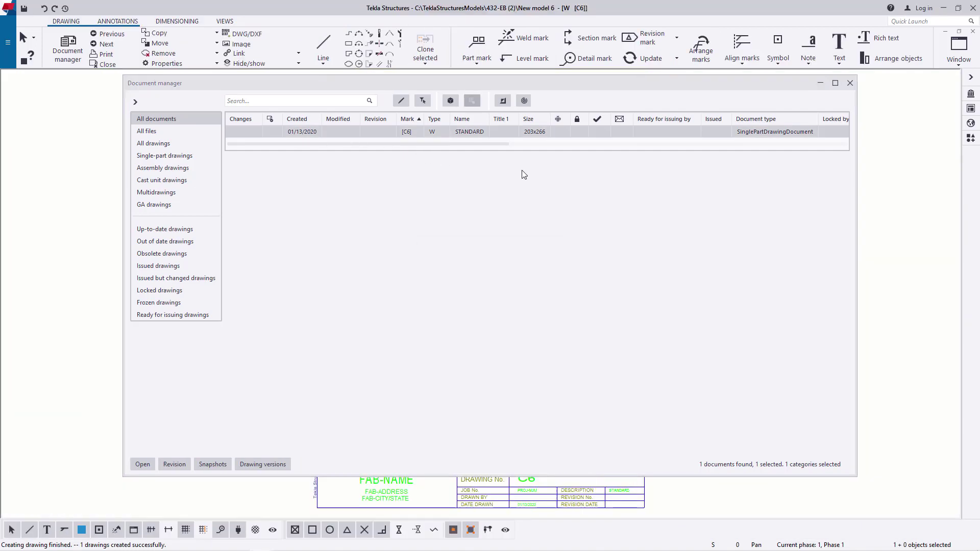
left_click(820, 82)
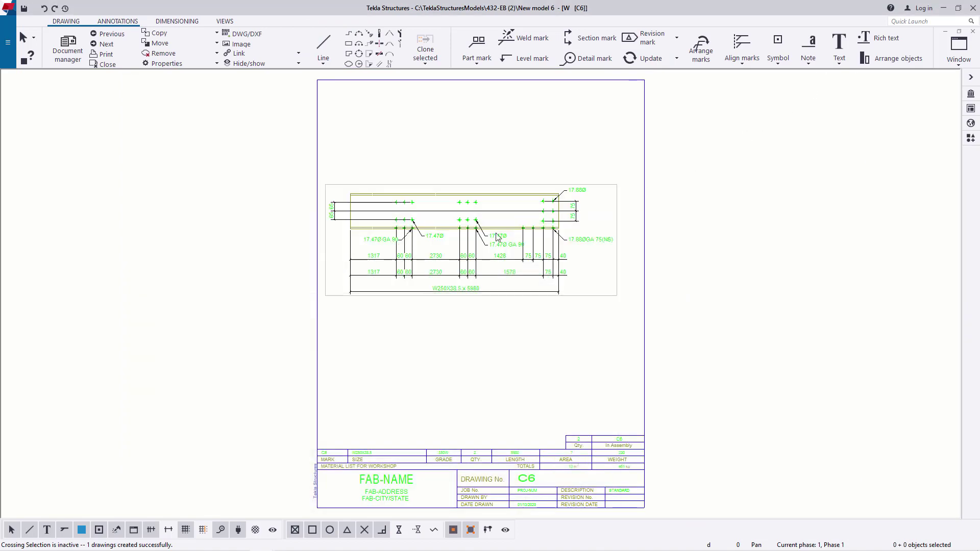
Examine the column drawing's hole marks, dimension lines and overall sheet layout at several zoom levels
scroll(498, 236, "up", 3)
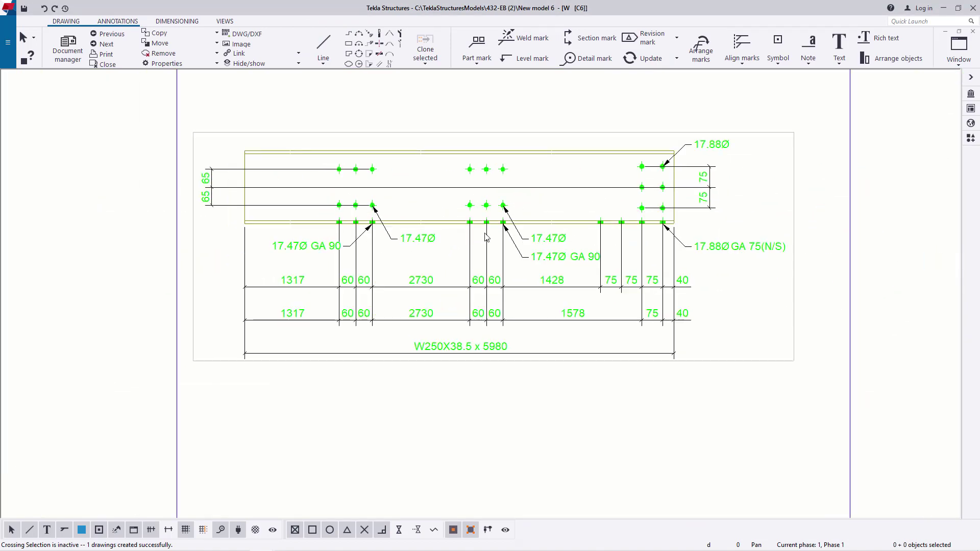
scroll(486, 236, "up", 2)
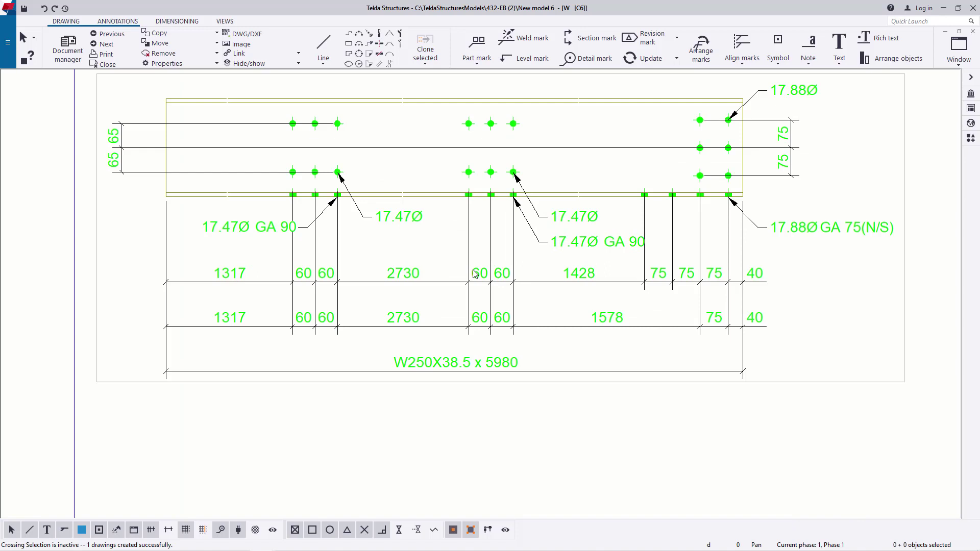
scroll(478, 274, "down", 2)
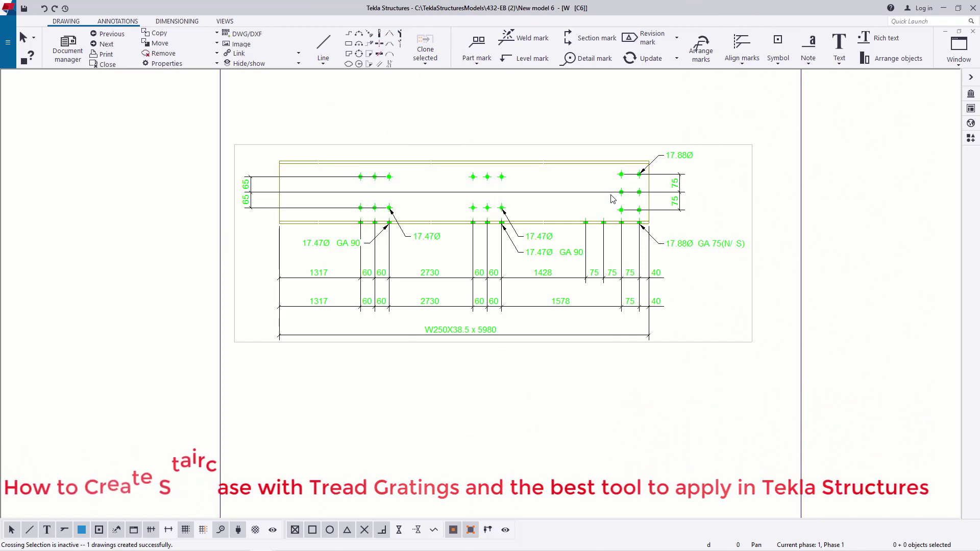
scroll(475, 153, "up", 2)
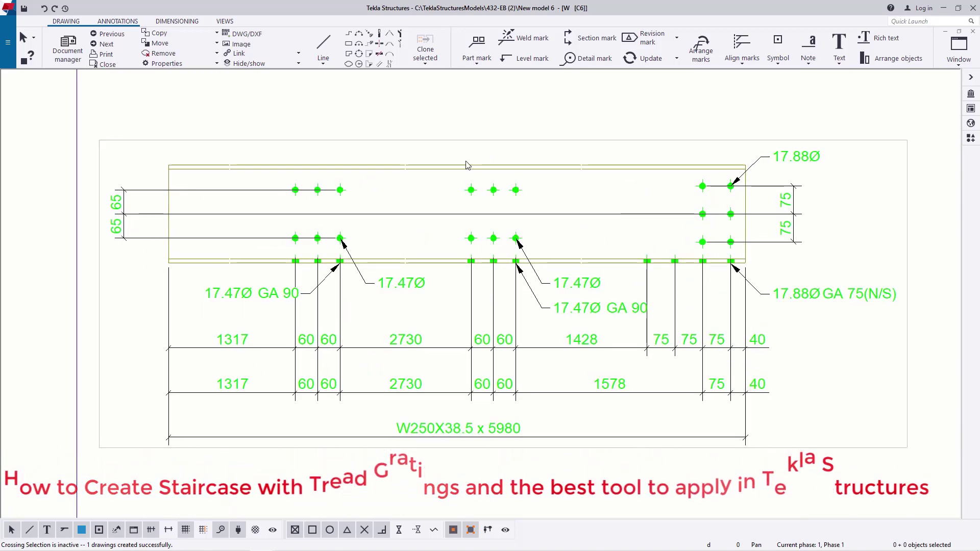
scroll(466, 165, "down", 5)
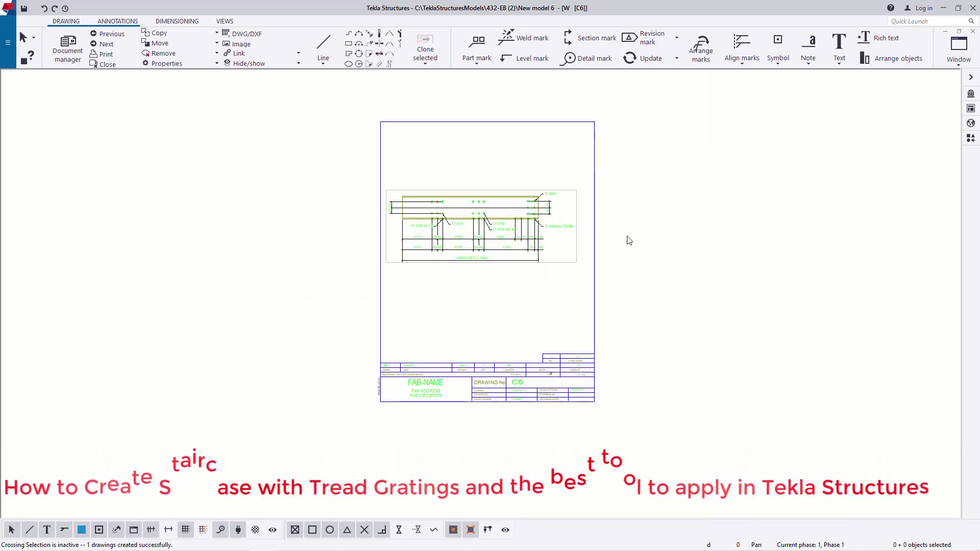
scroll(469, 265, "up", 2)
scroll(470, 258, "down", 1)
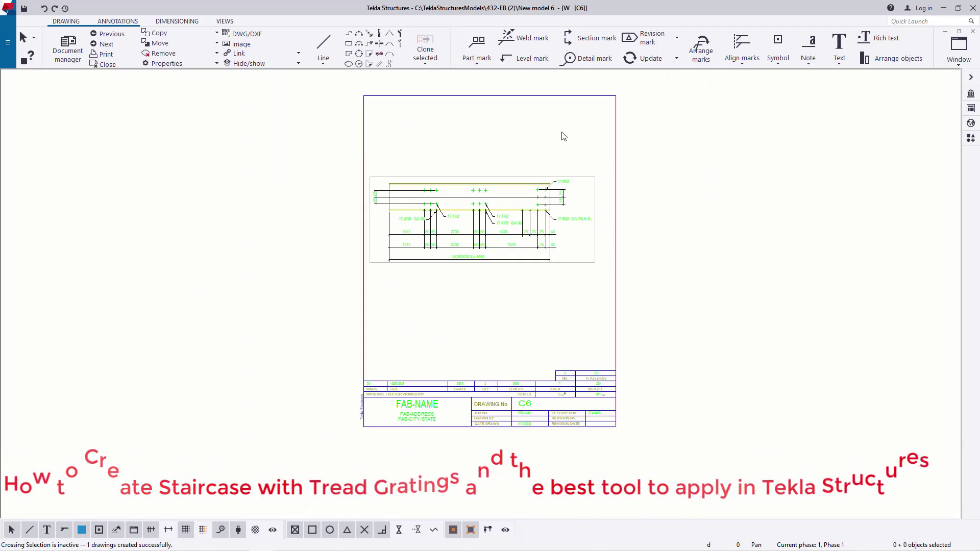
scroll(522, 120, "up", 1)
scroll(449, 215, "up", 1)
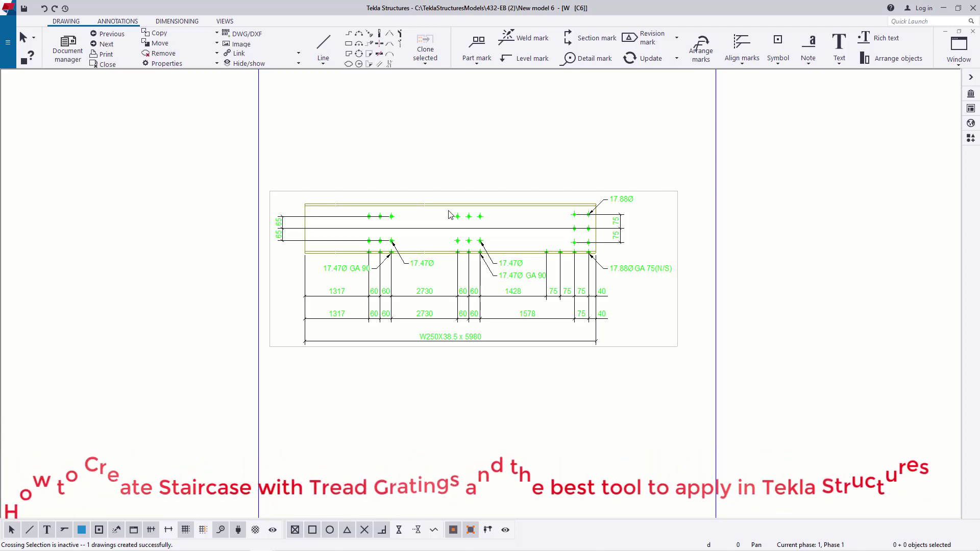
scroll(449, 215, "down", 2)
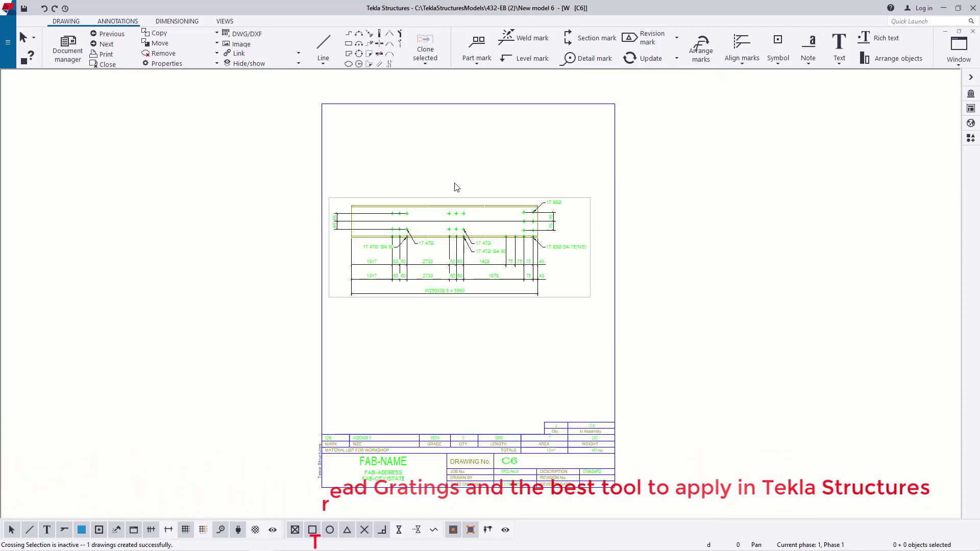
Inspect the title block and the workshop material list on the column drawing
scroll(449, 315, "down", 1)
scroll(420, 396, "up", 3)
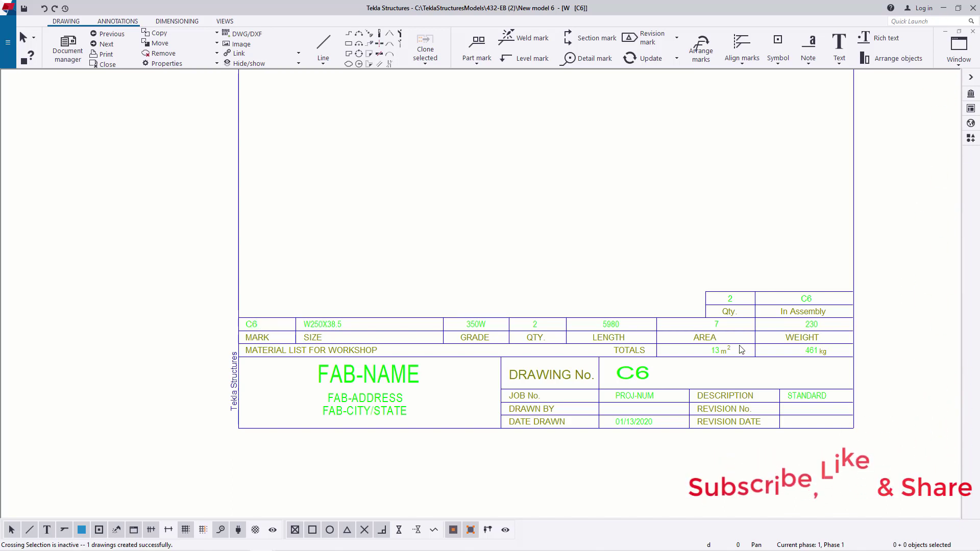
scroll(437, 399, "down", 5)
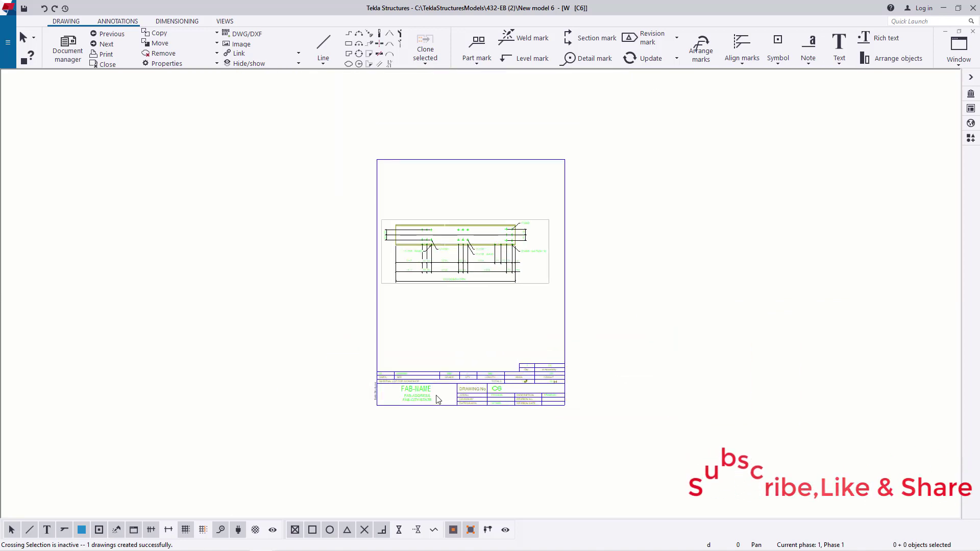
Set Cut parts to No in the column view's shortening properties and apply the change to the view
scroll(496, 251, "up", 3)
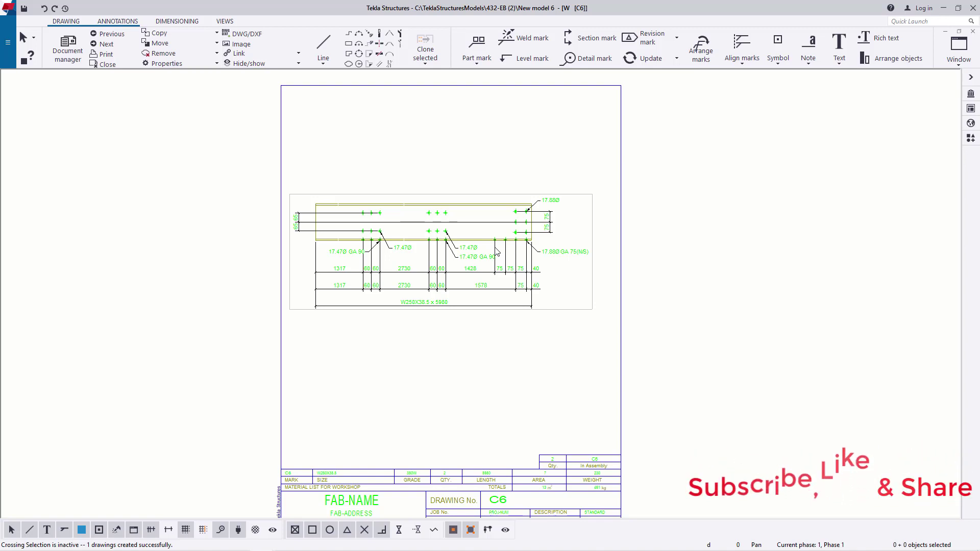
scroll(507, 197, "up", 5)
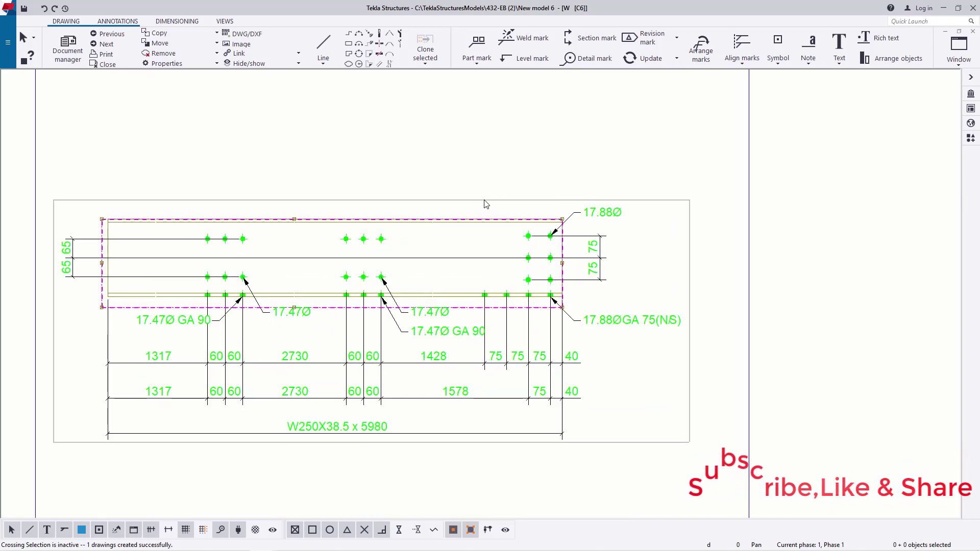
double_click(485, 204)
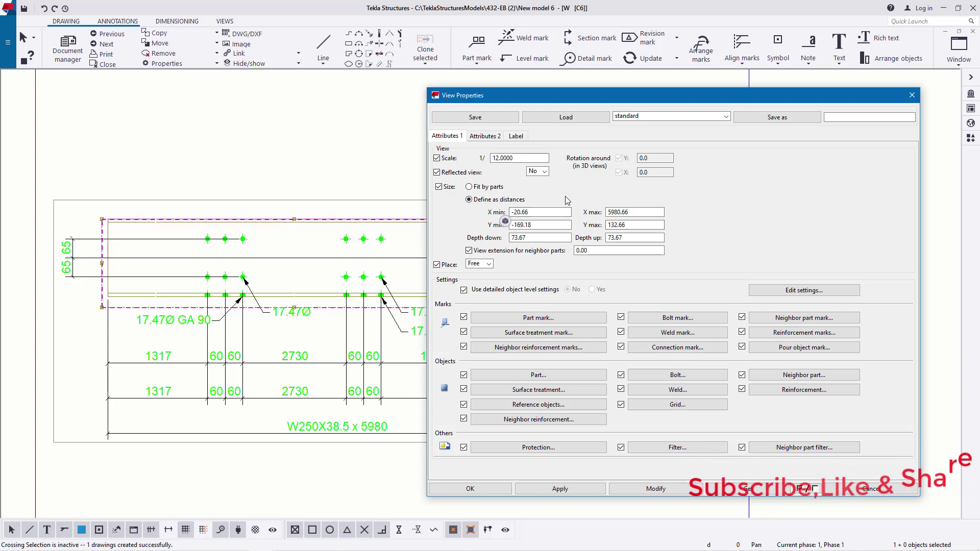
left_click_drag(579, 95, 654, 94)
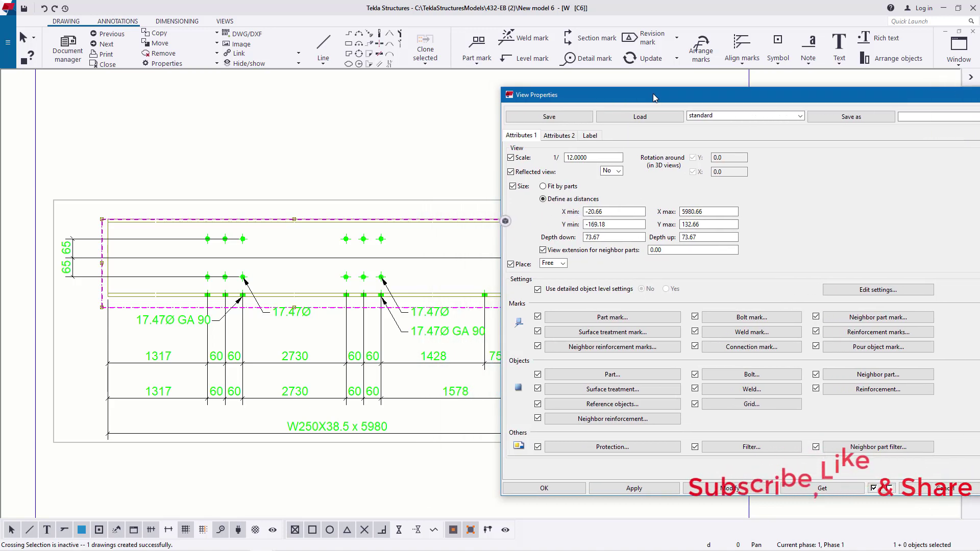
left_click(559, 135)
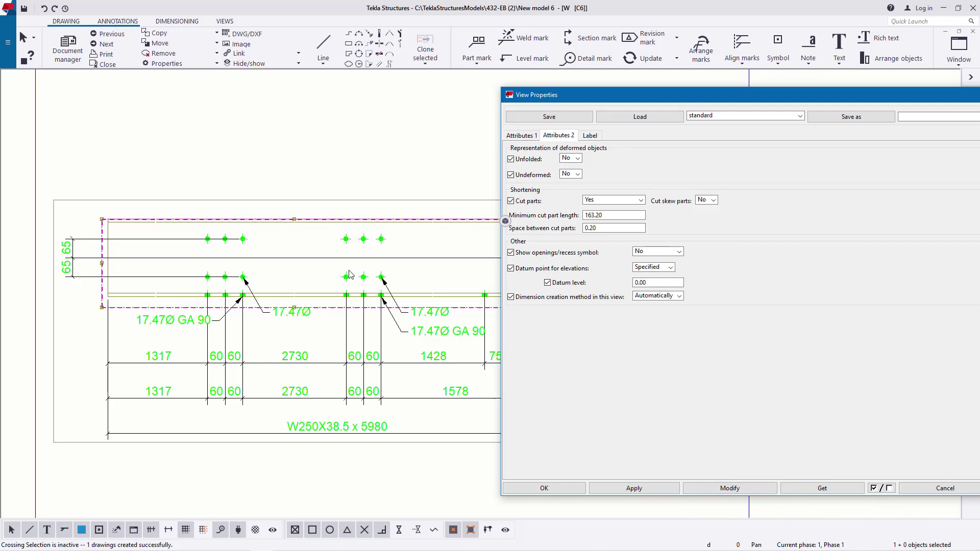
left_click(640, 200)
left_click(640, 200)
scroll(488, 227, "down", 2)
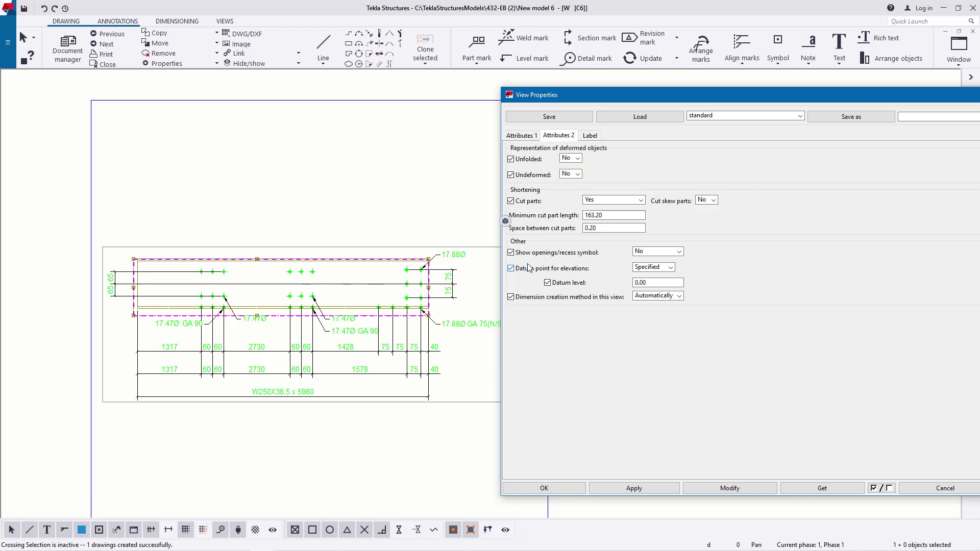
left_click(615, 200)
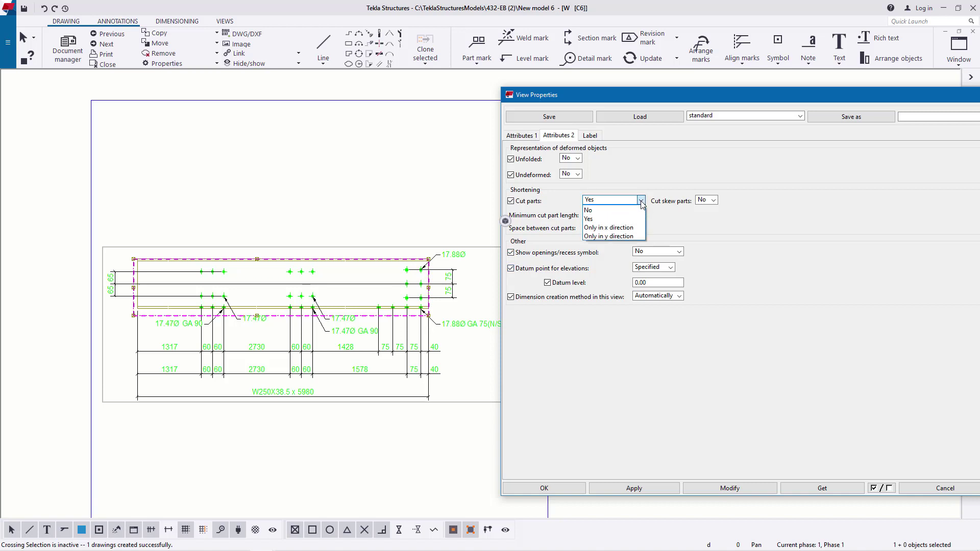
left_click(599, 210)
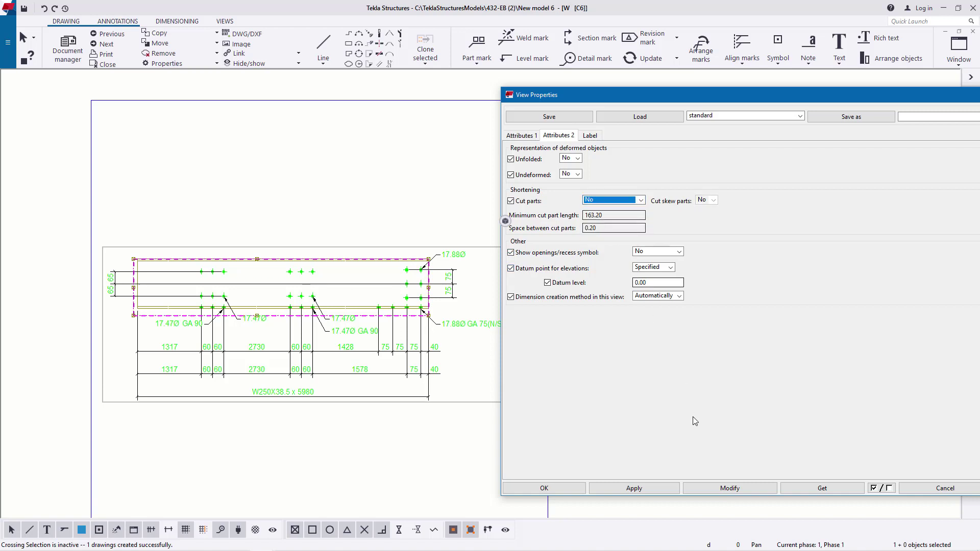
left_click(727, 489)
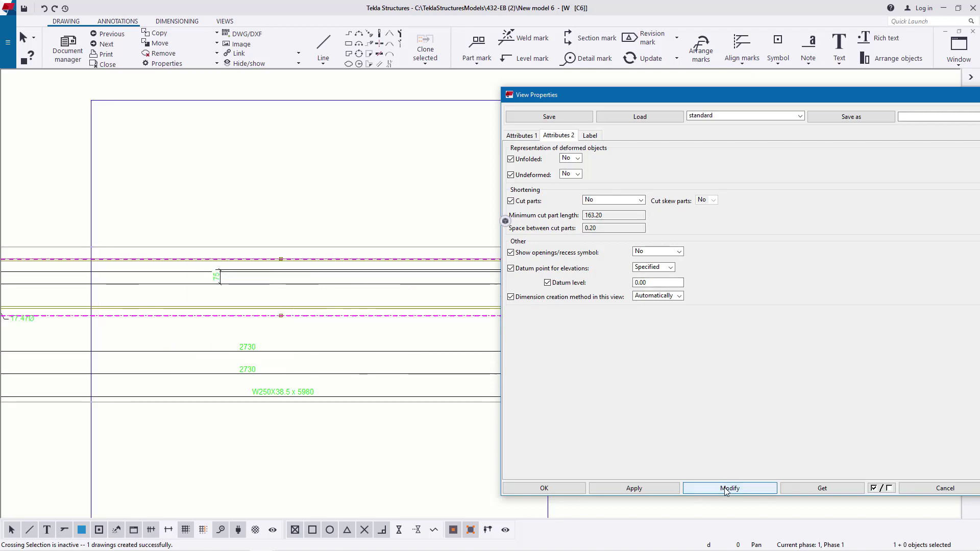
left_click(564, 488)
Examine the unshortened column view and its dimensions against the drawing sheet's borders
scroll(569, 476, "down", 5)
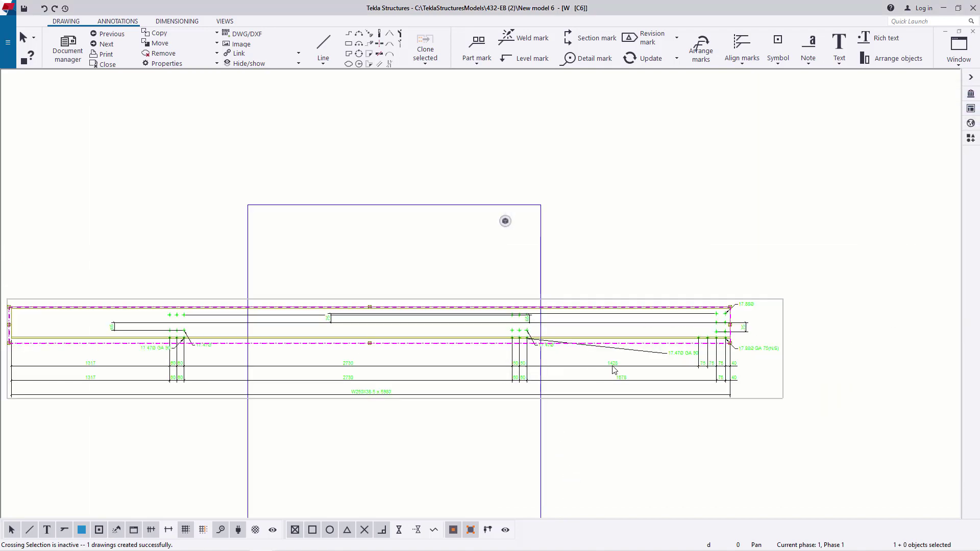
left_click(437, 385)
scroll(393, 367, "up", 5)
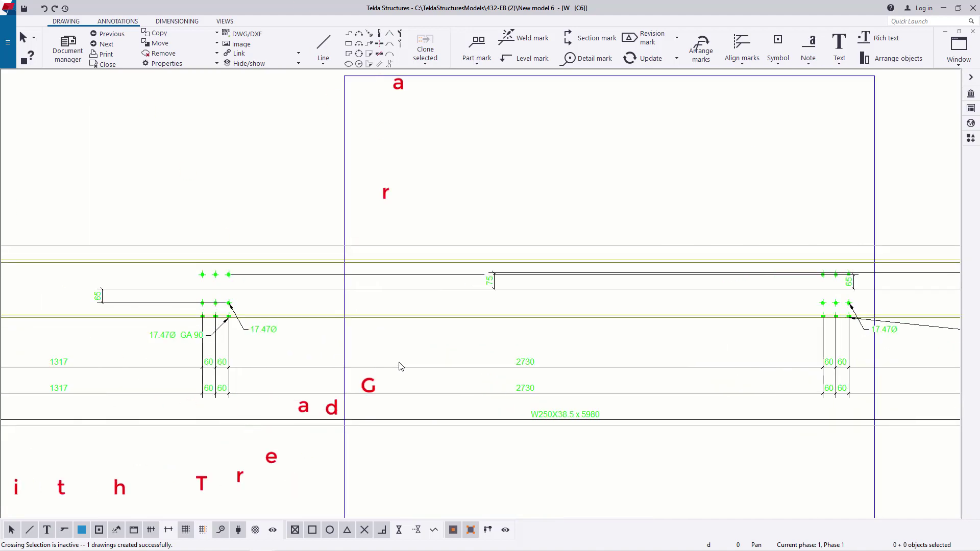
scroll(438, 393, "down", 4)
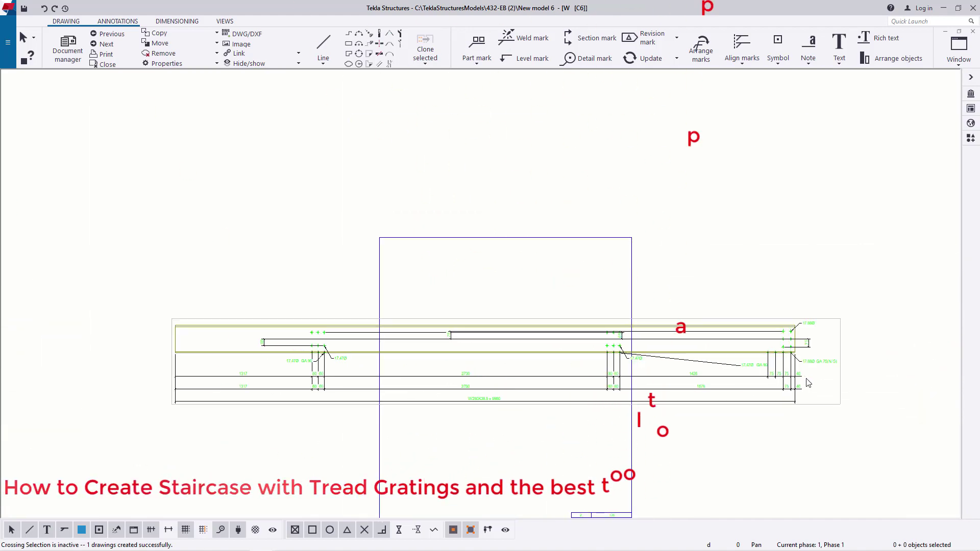
scroll(811, 382, "up", 3)
scroll(816, 381, "up", 3)
scroll(847, 363, "down", 5)
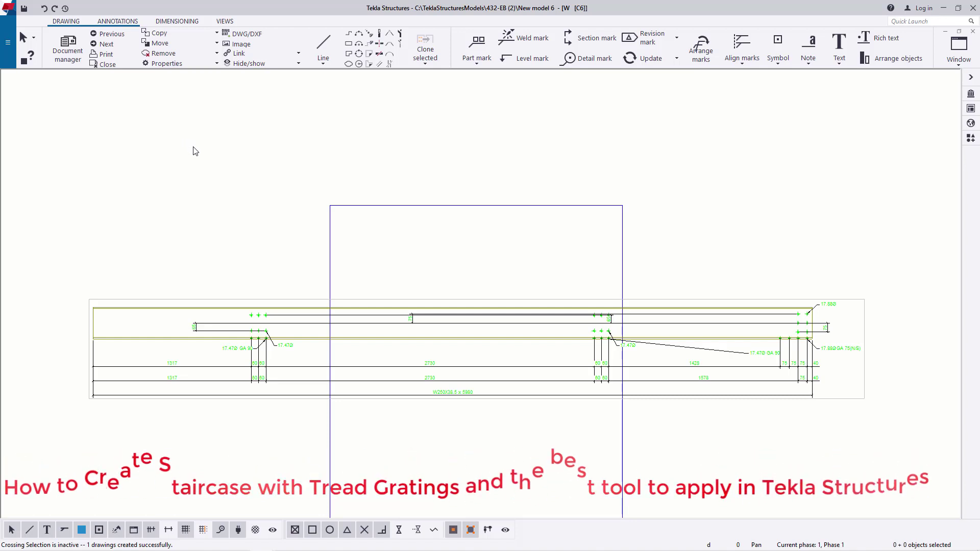
Undo the column view's shortening change and check the drawing
left_click(44, 9)
scroll(462, 360, "up", 5)
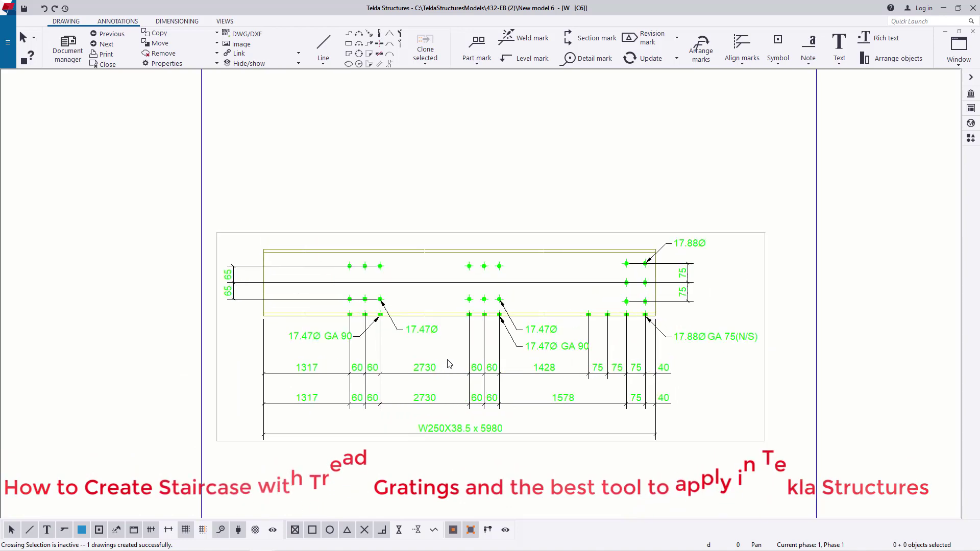
scroll(487, 352, "down", 3)
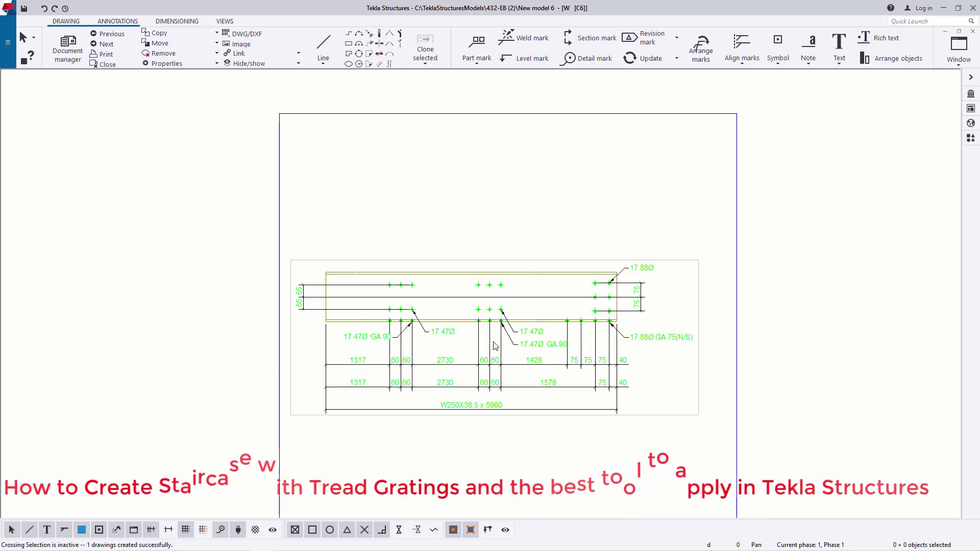
Open the print settings for the C6 column drawing and load its print preview
left_click(8, 42)
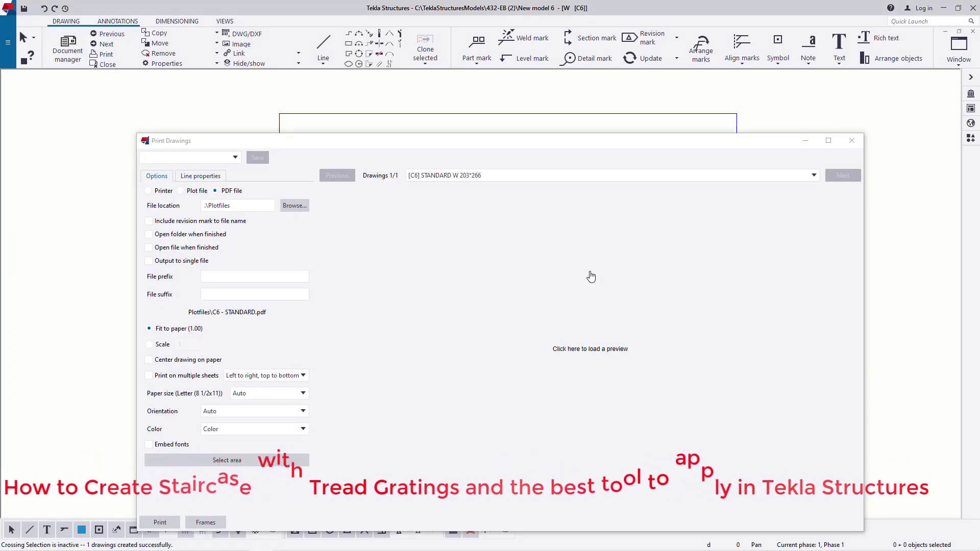
left_click(593, 351)
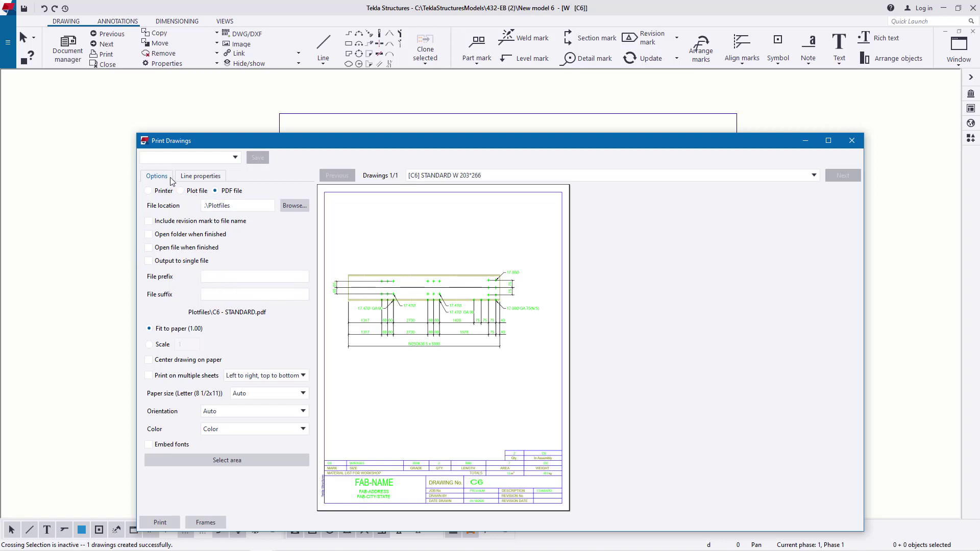
left_click(235, 157)
left_click(235, 157)
Try A2 and A4 as the print paper size and compare how the drawing fits in the preview
left_click(303, 394)
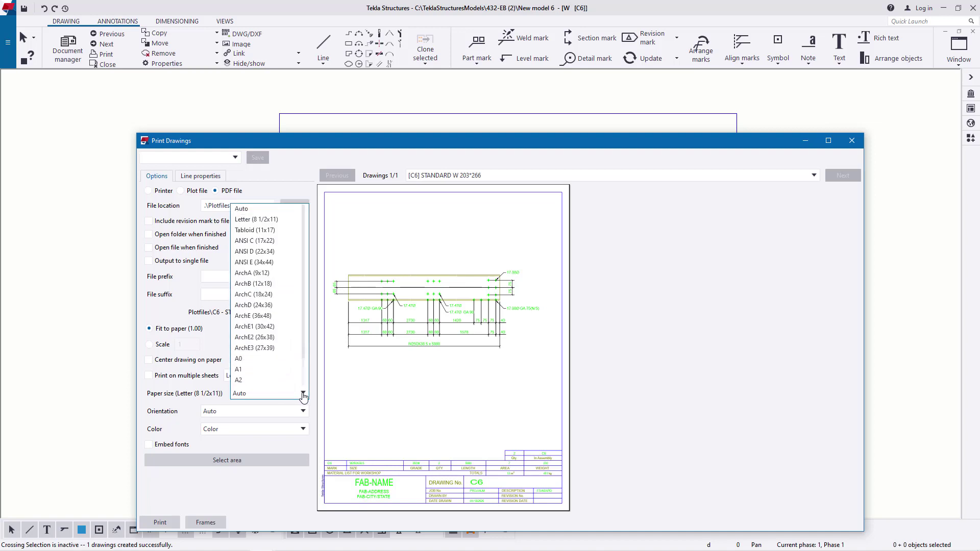
left_click(249, 398)
left_click(265, 402)
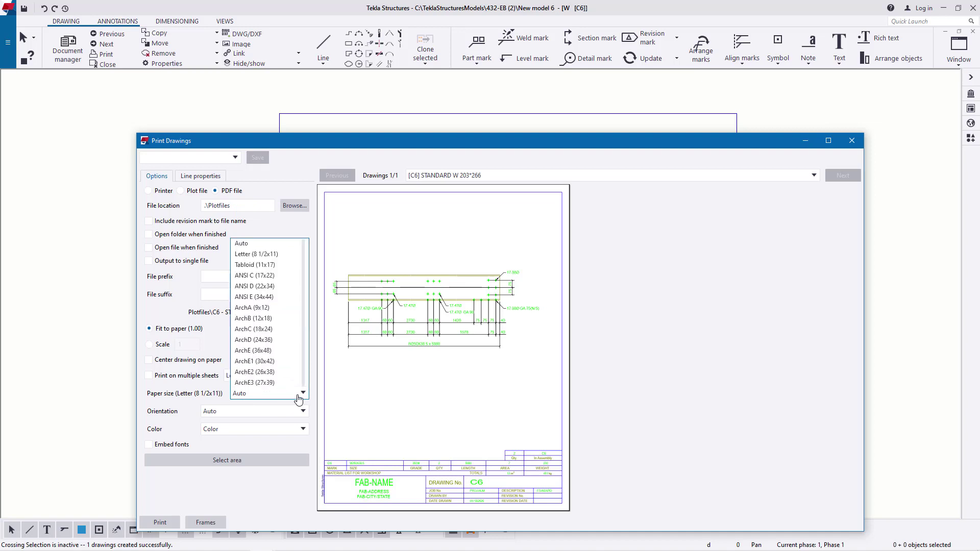
left_click(254, 377)
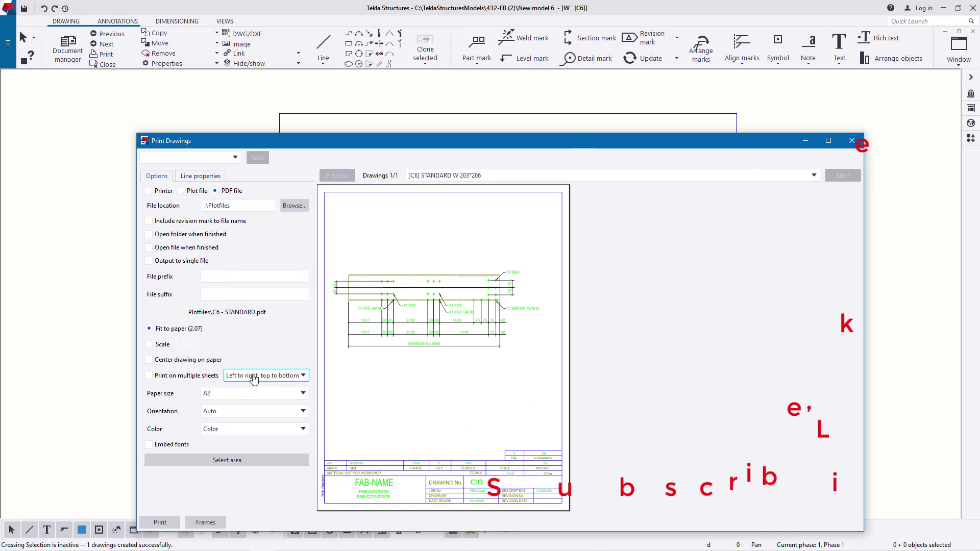
left_click(298, 375)
left_click(275, 419)
left_click(301, 393)
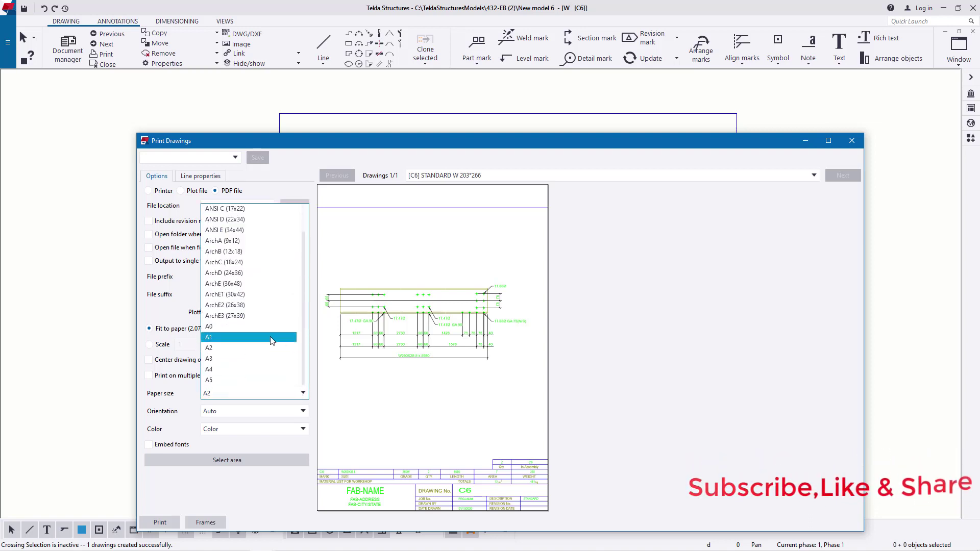
left_click(230, 370)
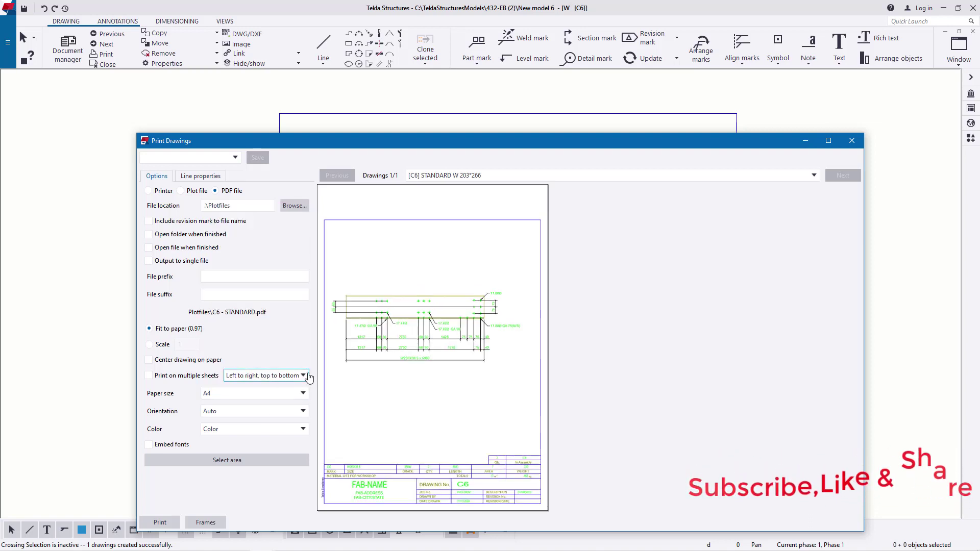
Set the print orientation to Portrait and the paper size to A3
left_click(303, 411)
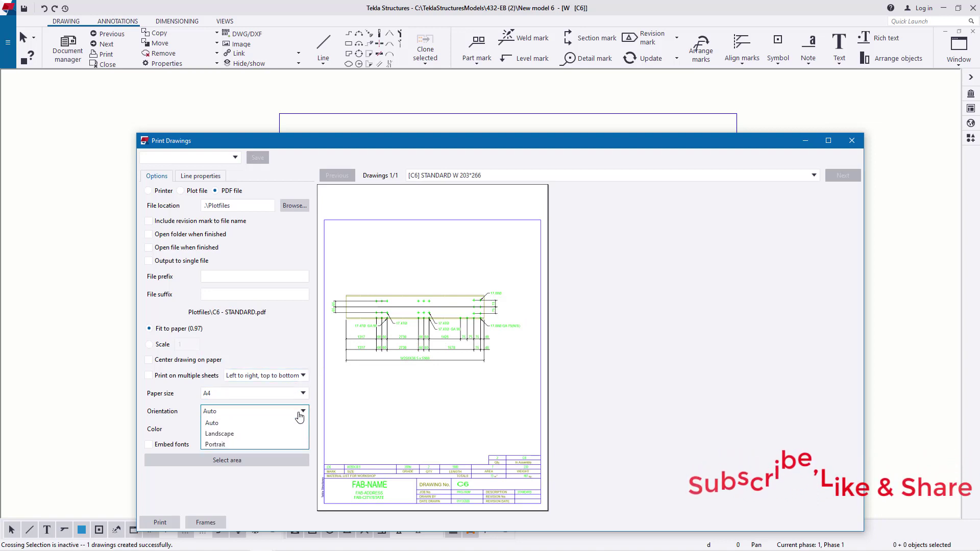
left_click(224, 442)
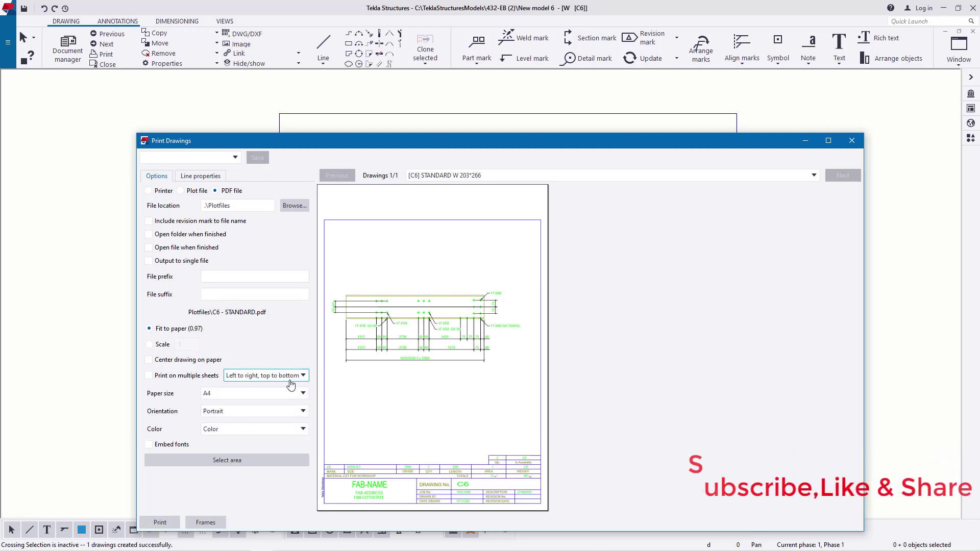
left_click(302, 394)
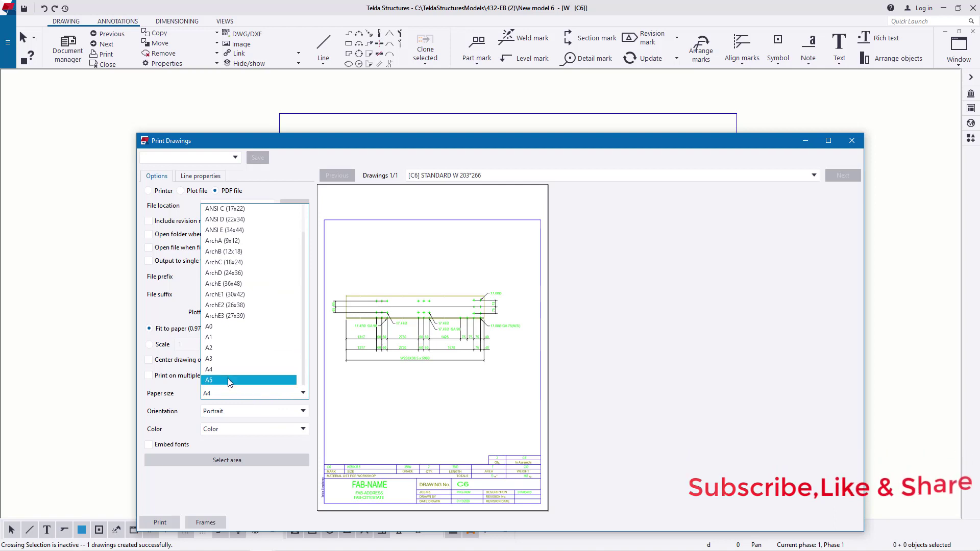
left_click(227, 363)
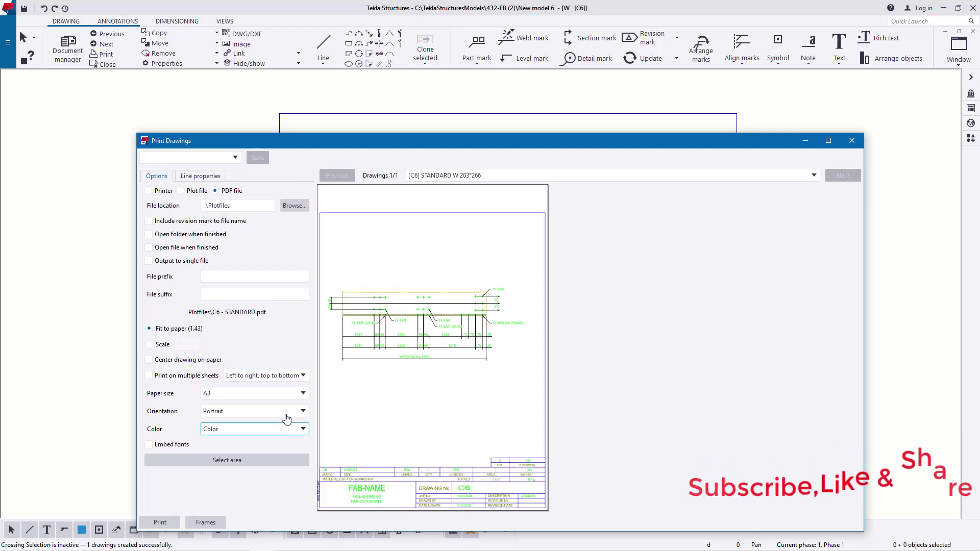
left_click(302, 394)
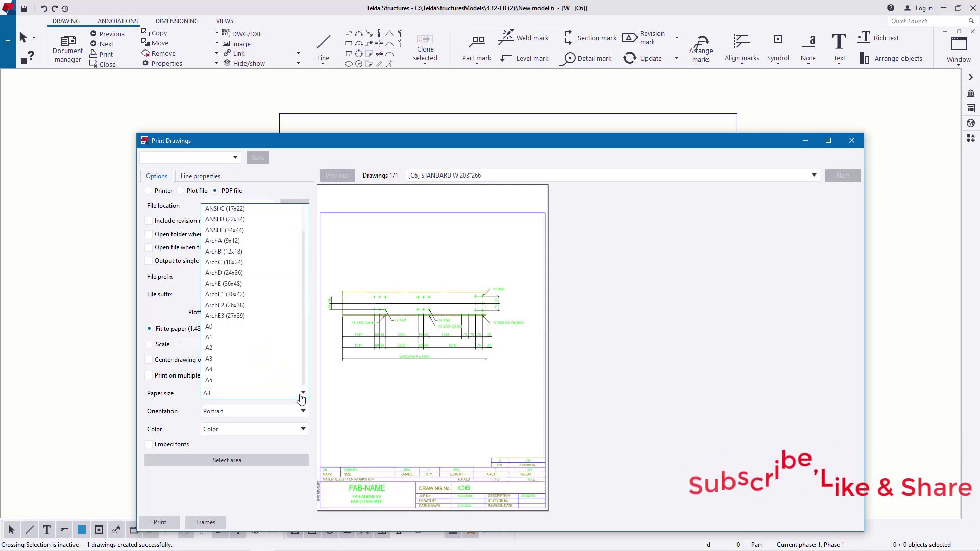
left_click(280, 434)
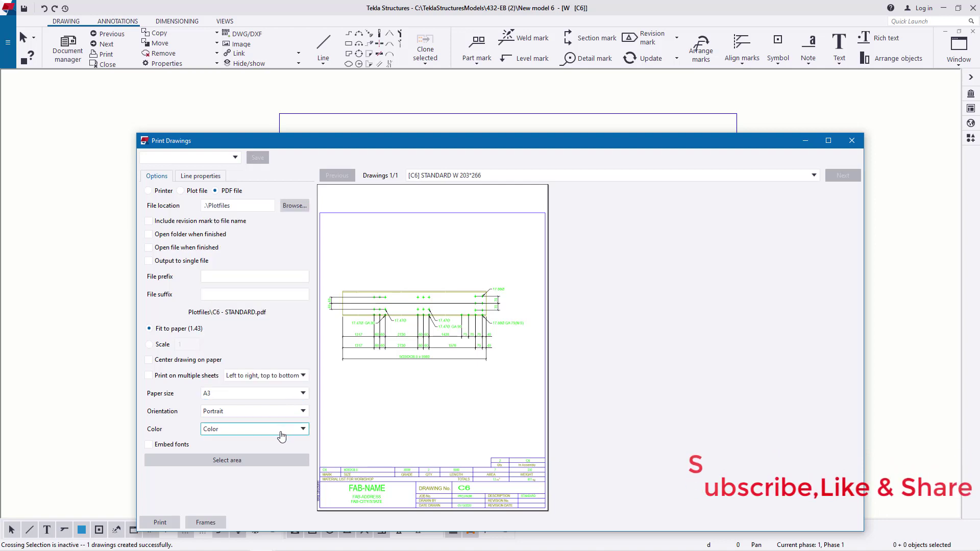
Preview the drawing in Black and white, and return the print colour to Color
left_click(282, 435)
left_click(244, 449)
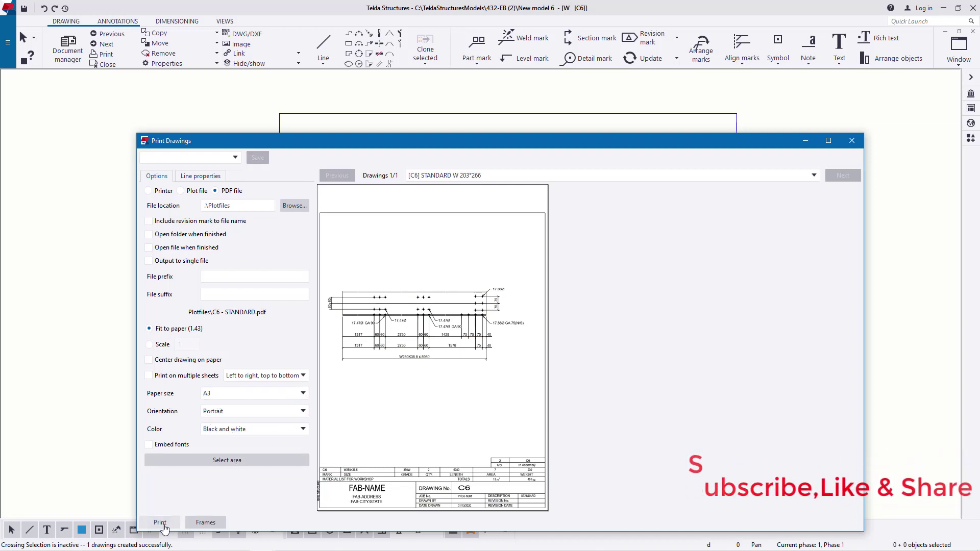
left_click(303, 432)
left_click(230, 450)
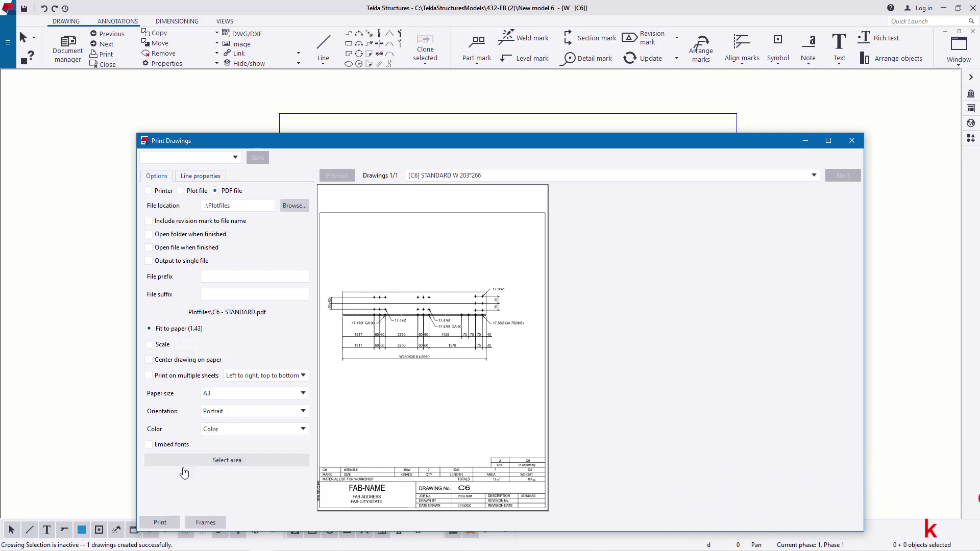
Print the column drawing to a PDF file and close the print settings to return to the drawing
left_click(160, 523)
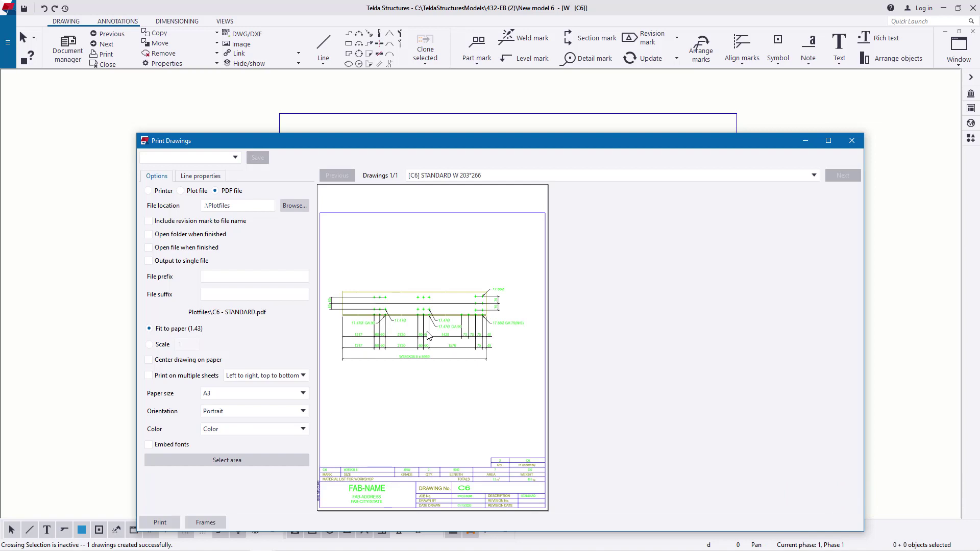
left_click(159, 523)
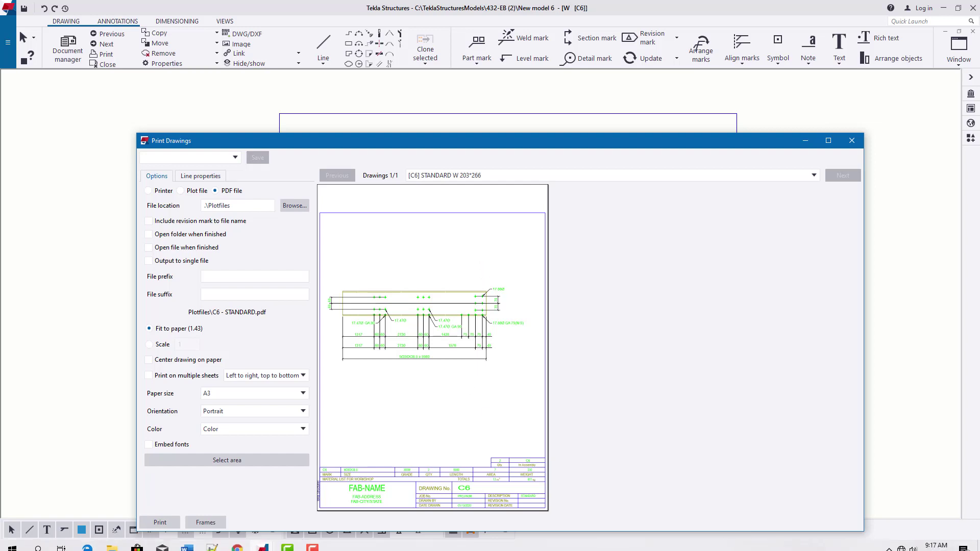
left_click(851, 141)
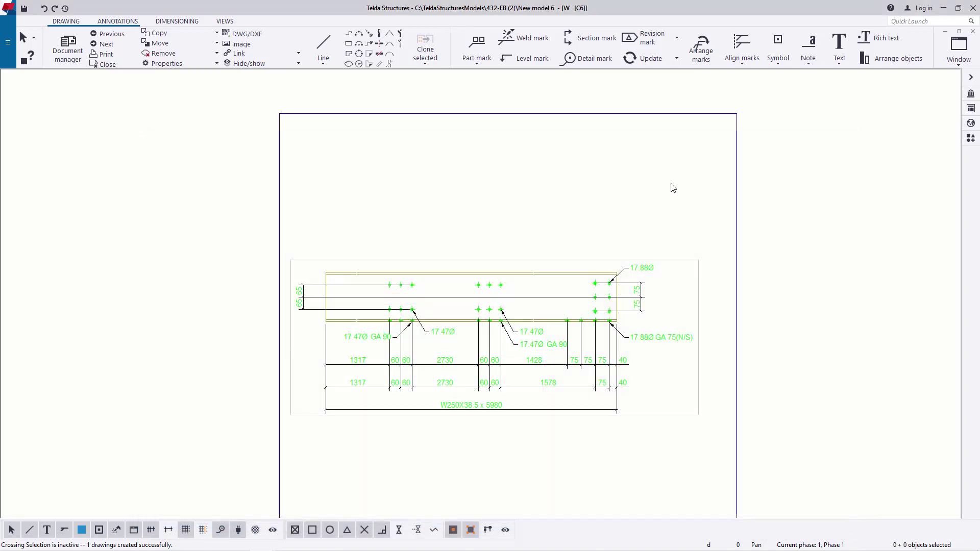
scroll(450, 232, "down", 2)
scroll(461, 276, "up", 5)
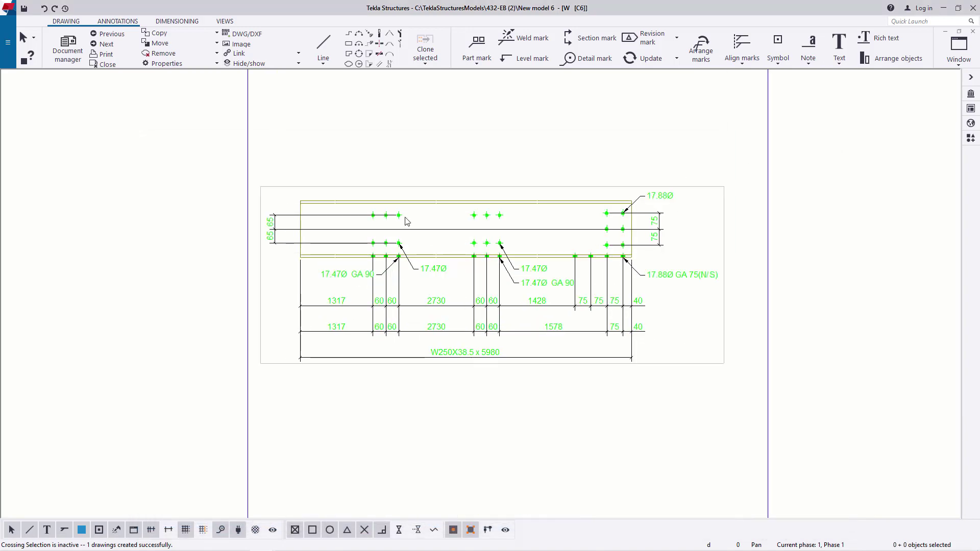